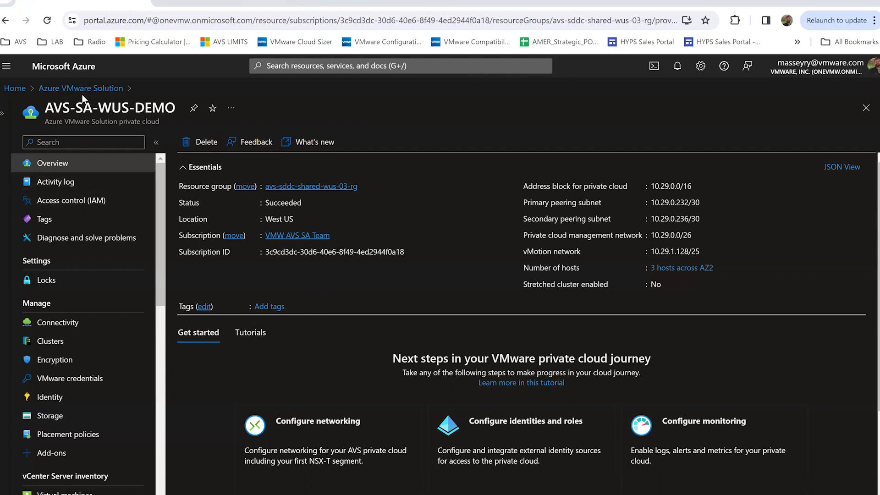
Copy the NSX-T Manager web client URL from the private cloud's VMware credentials
left_click(70, 379)
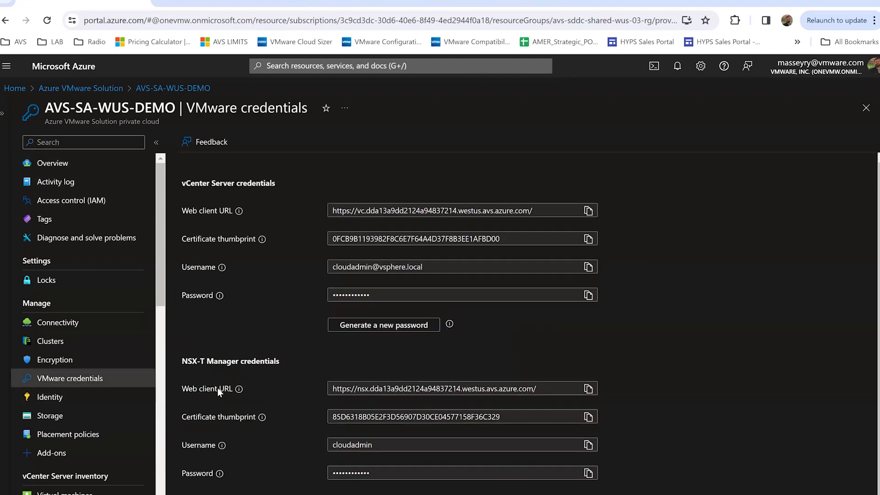
left_click_drag(200, 361, 281, 368)
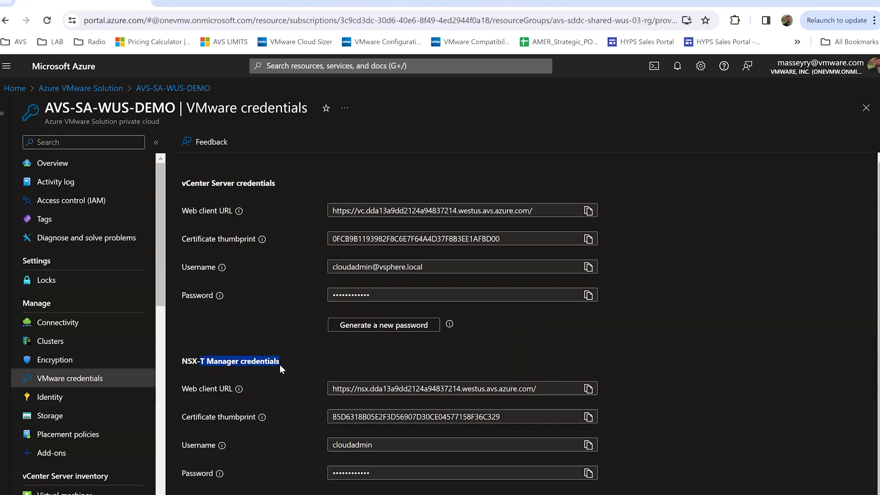
left_click(589, 390)
Load the copied URL in the login tab to reach the NSX-T login page
left_click(336, 2)
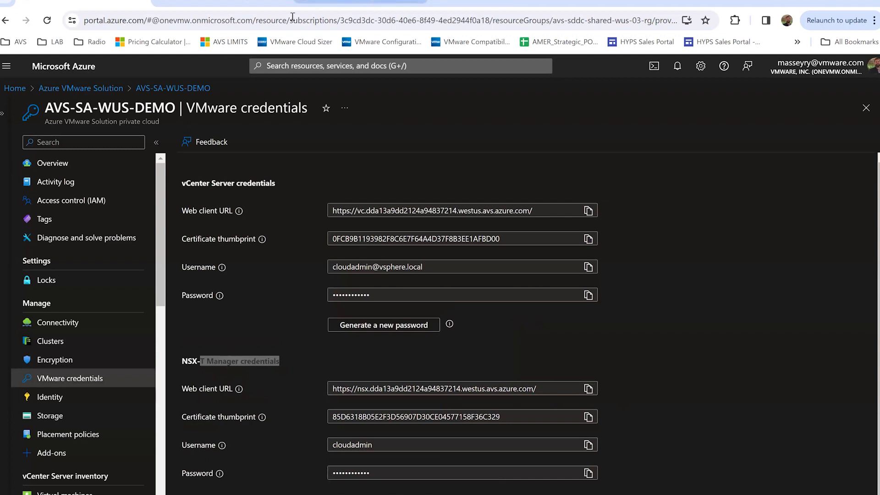
left_click(291, 20)
key("ctrl+v")
key("Return")
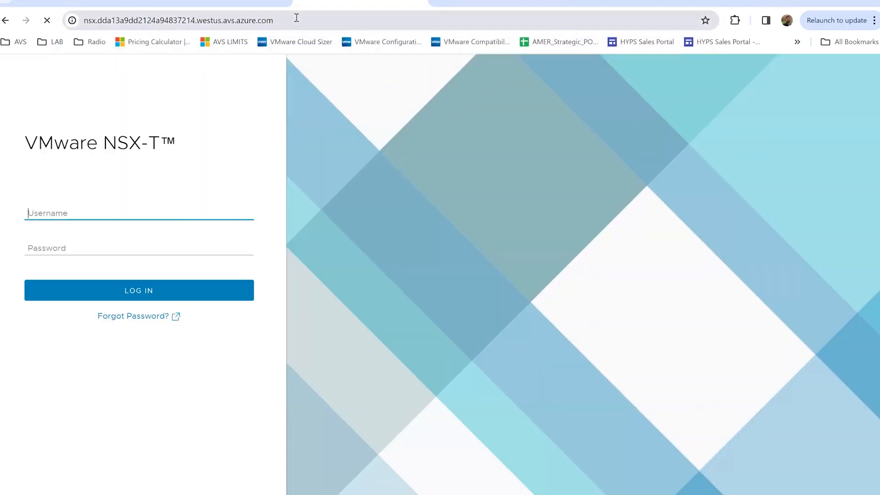
Sign in to NSX-T Manager with the admin username and the password copied from Azure
left_click(101, 1)
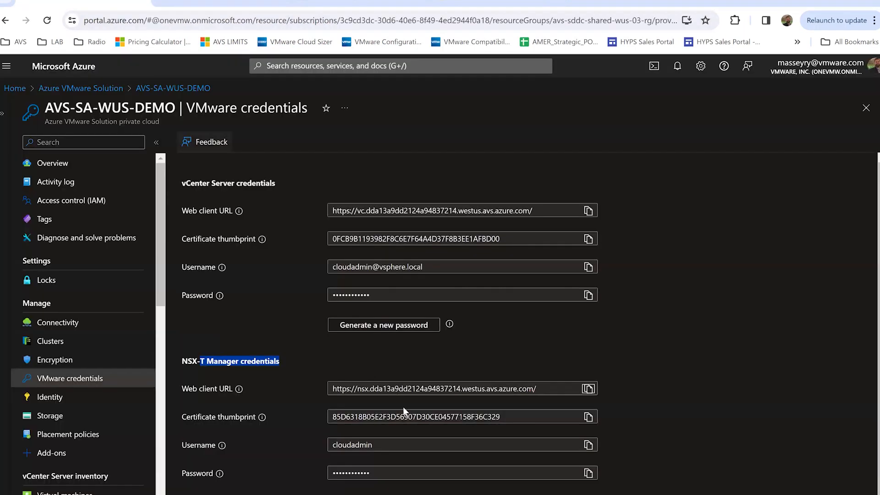
left_click(588, 474)
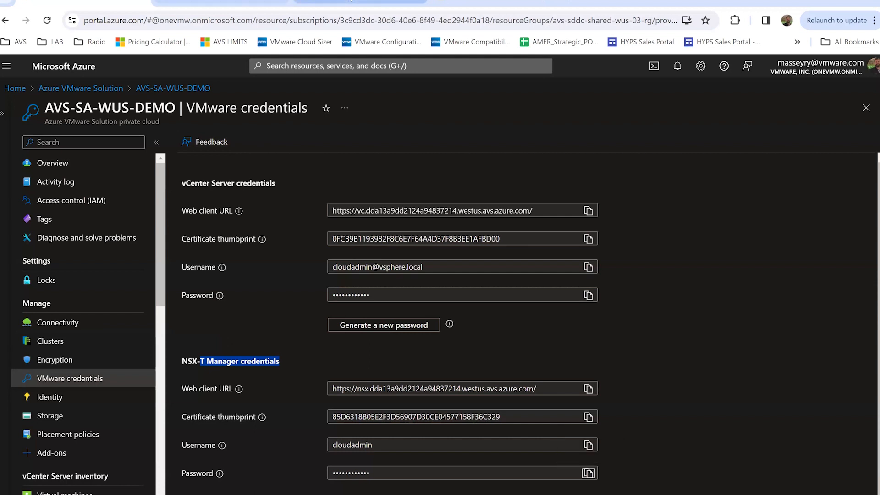
left_click(348, 2)
type("cloudadmin")
key("Tab")
key("ctrl+v")
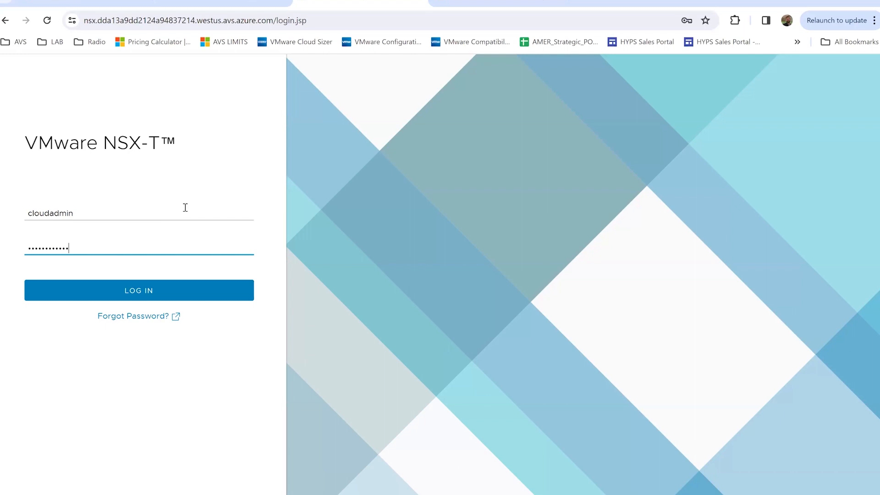
left_click(119, 298)
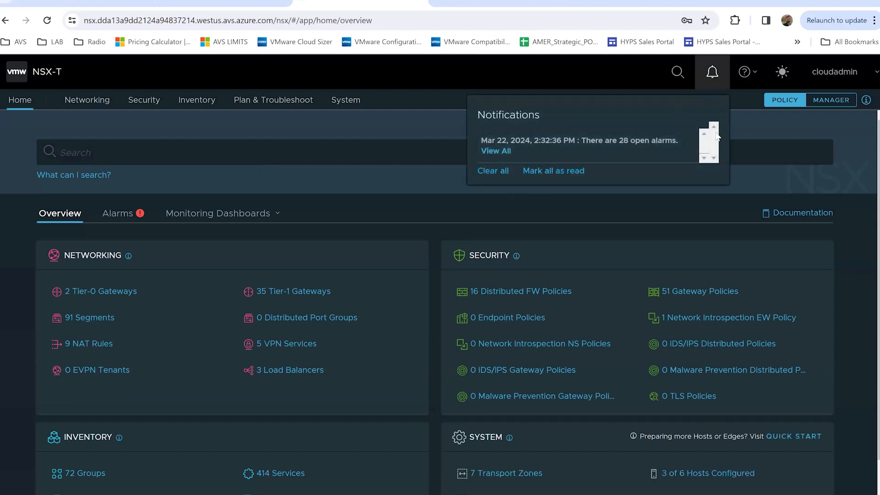
Clear the 28 open-alarms notification and go to the Networking Network Overview
left_click(491, 170)
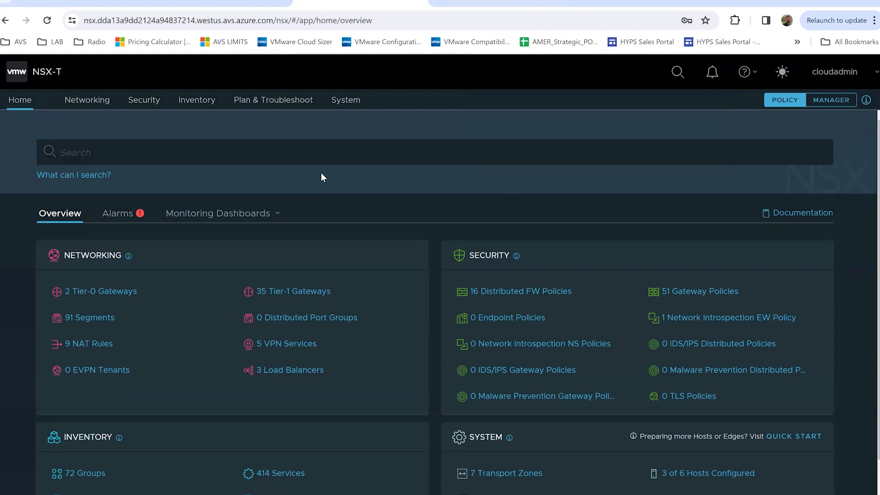
left_click(89, 105)
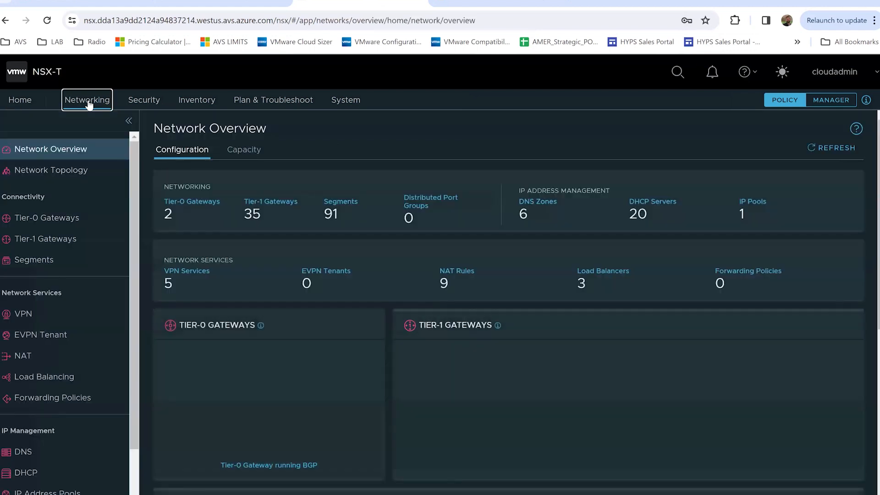
Filter Segments by 'ryan-m' and expand the management segment on TNT48-T1
left_click(37, 265)
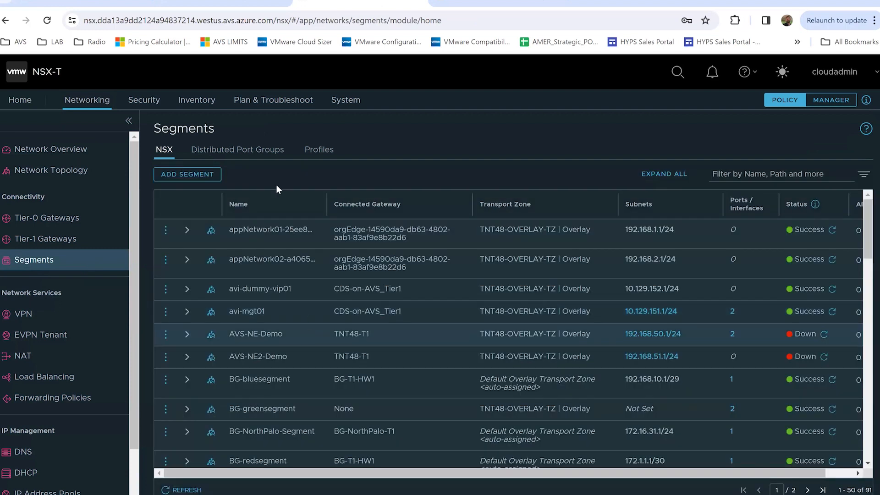
left_click(729, 173)
type("ryan-m")
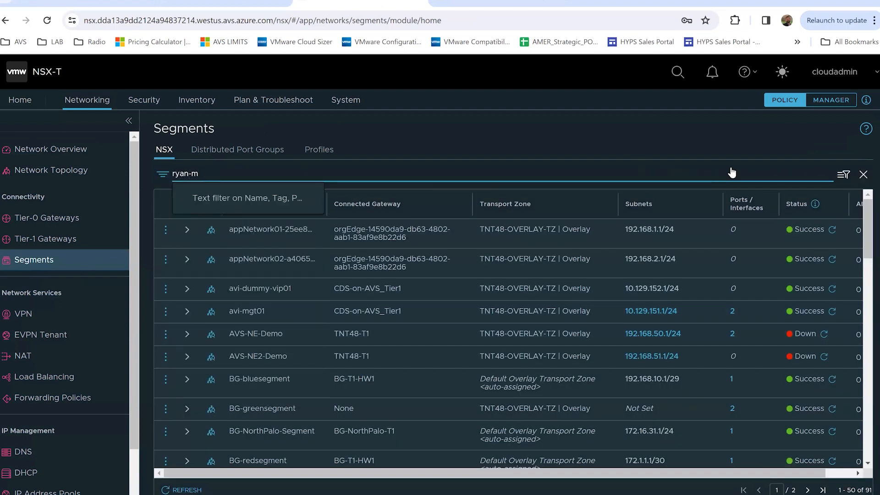
key("Return")
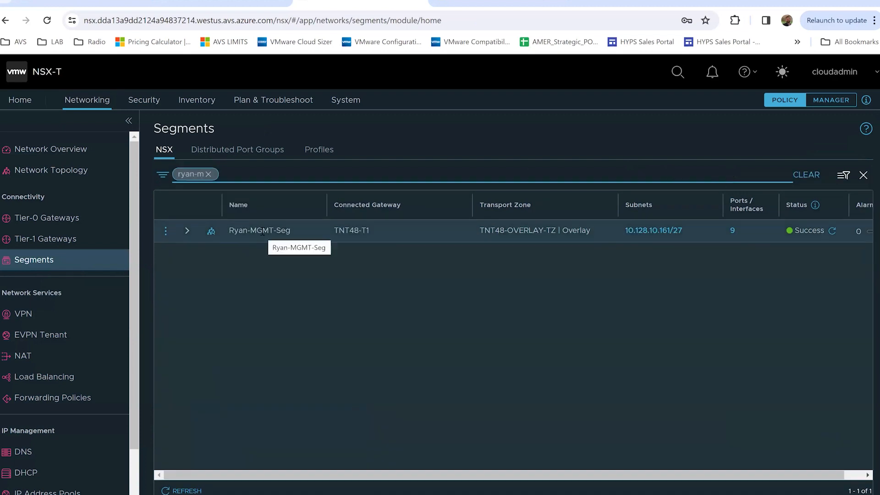
left_click(187, 233)
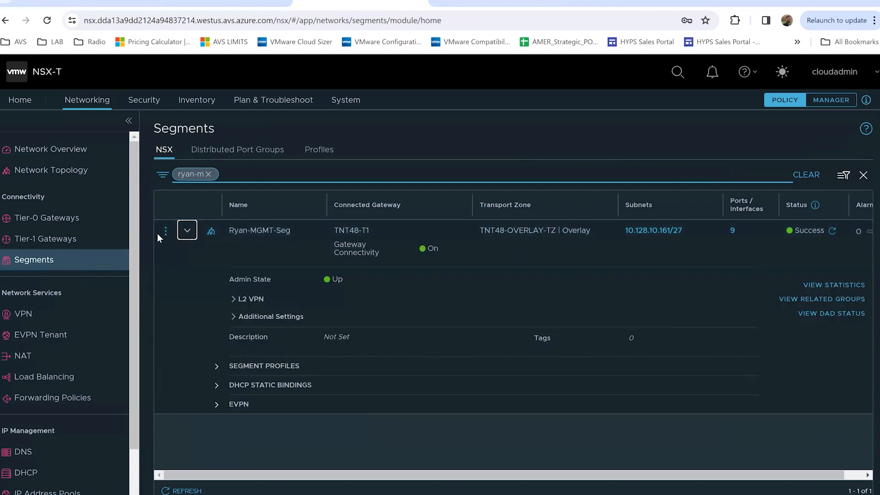
left_click(166, 231)
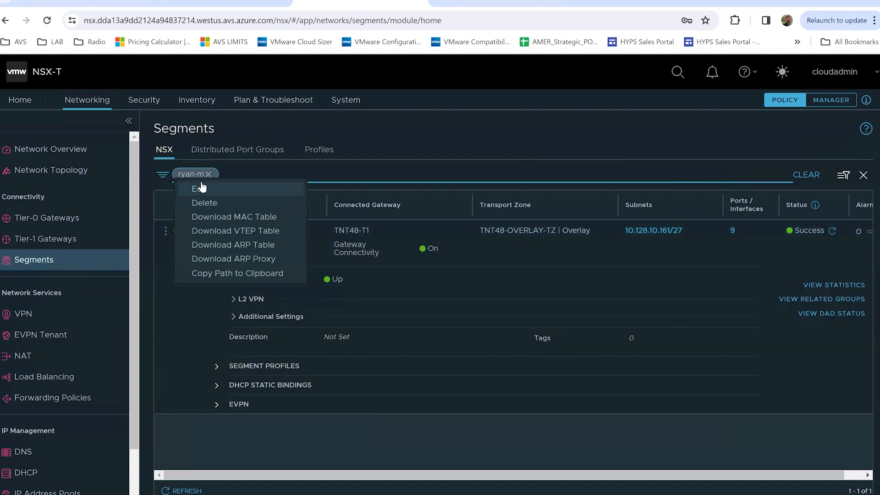
Inspect the segment's 10.128.10.161/27 subnet in edit mode without saving, then go to Tier-1 Gateways
left_click(202, 189)
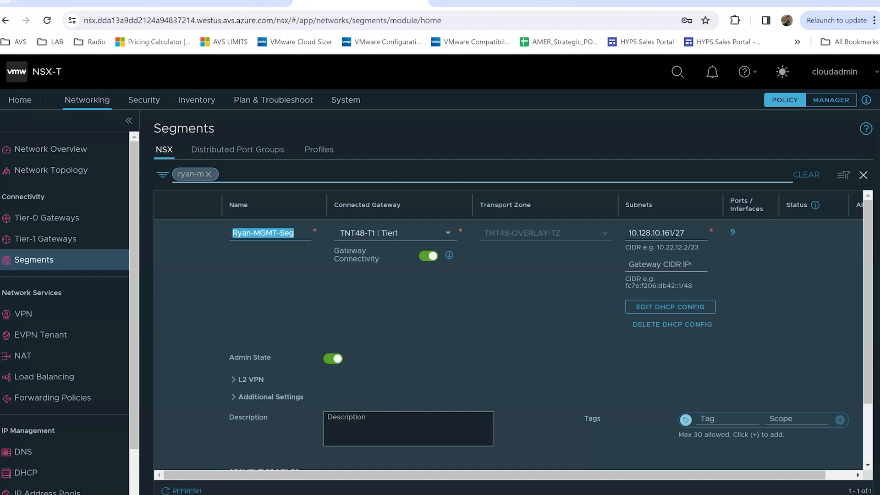
left_click_drag(672, 232, 662, 233)
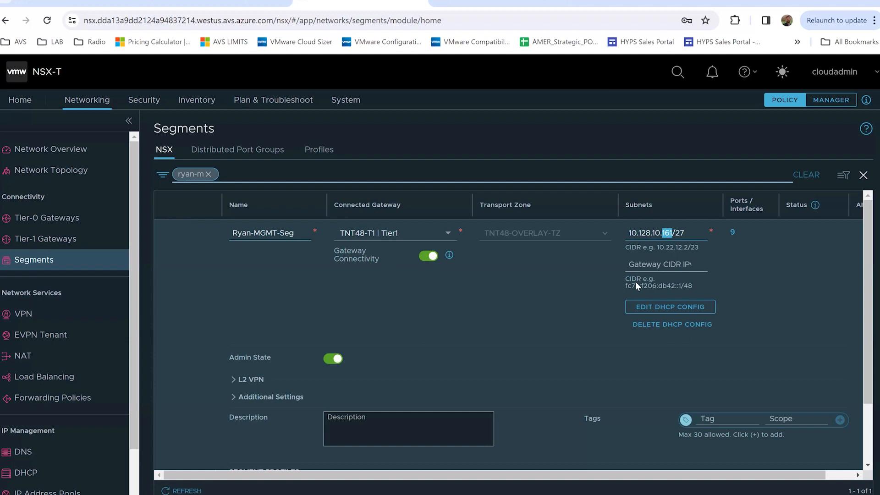
left_click(597, 274)
scroll(427, 348, "down", 2)
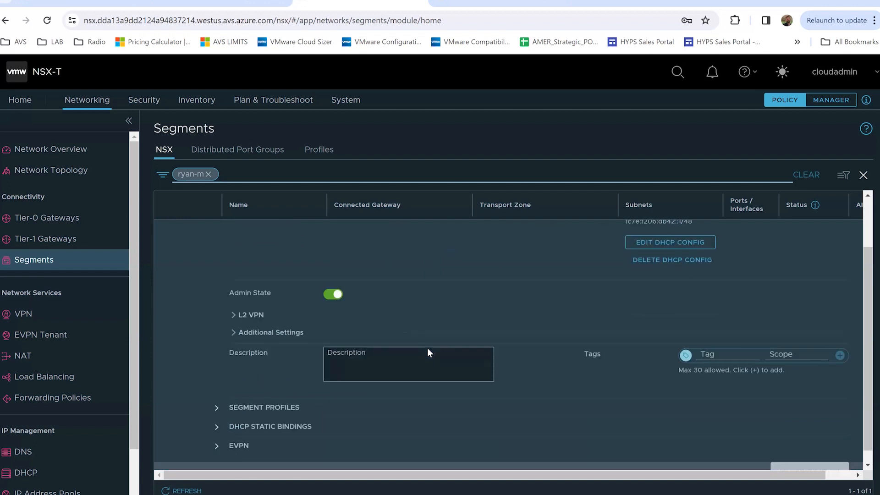
left_click(792, 460)
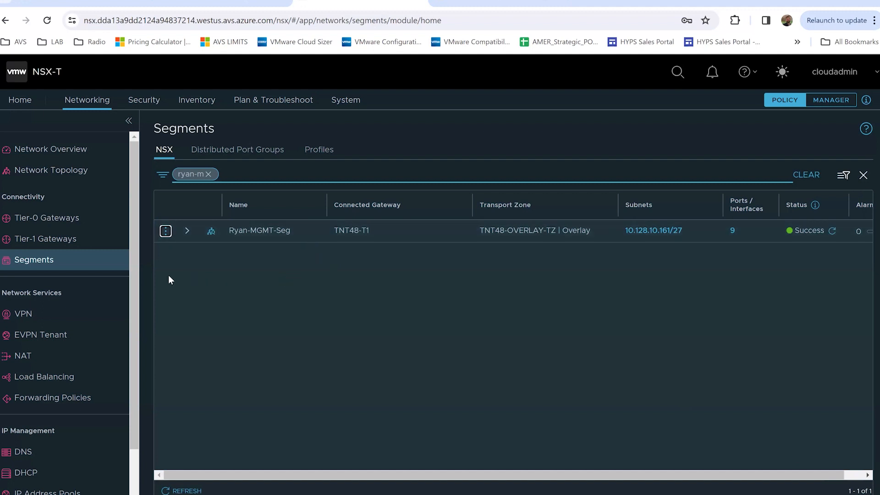
left_click(52, 243)
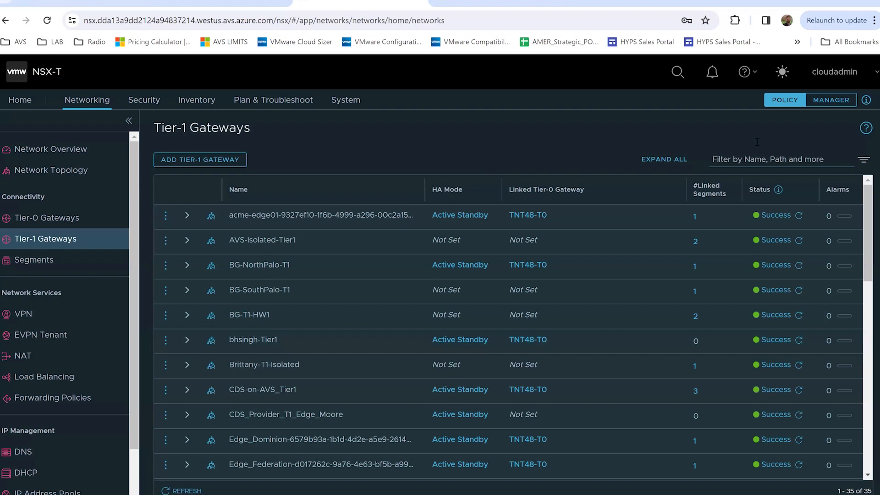
Filter Tier-1 gateways by 'tnt' and verify TNT48-T1's route advertisement options are all enabled
left_click(751, 161)
type("tnt")
key("Return")
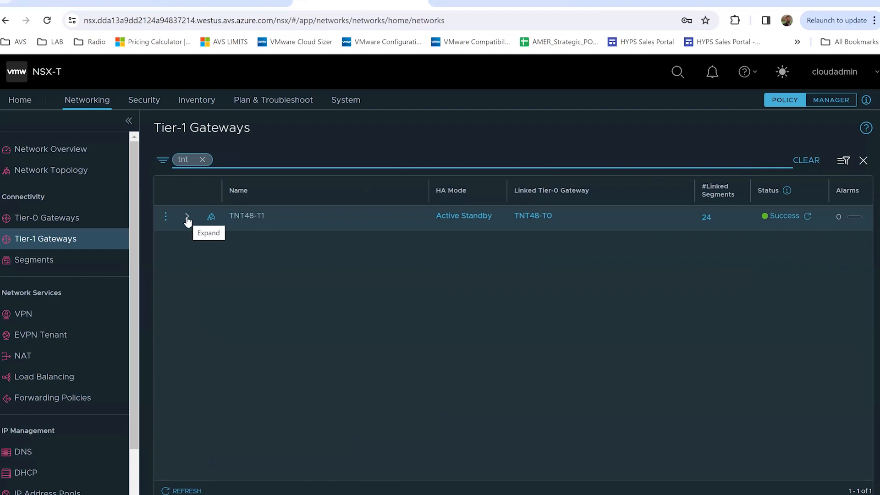
left_click(165, 219)
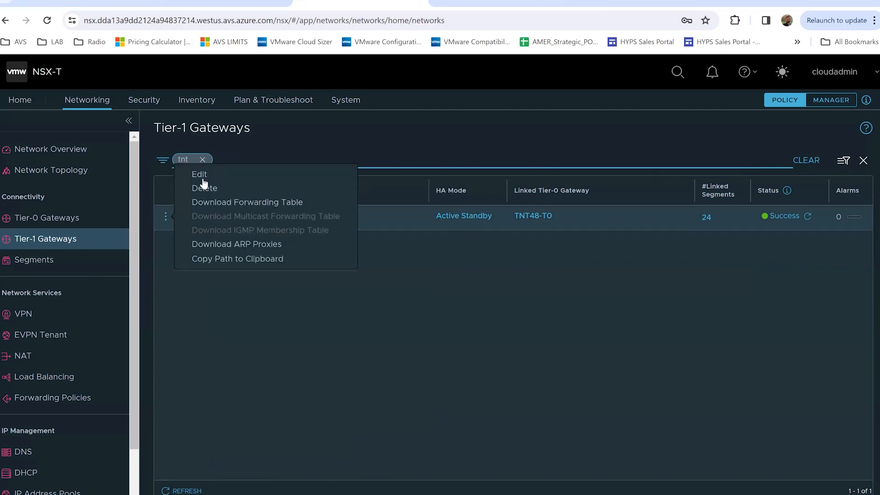
left_click(206, 176)
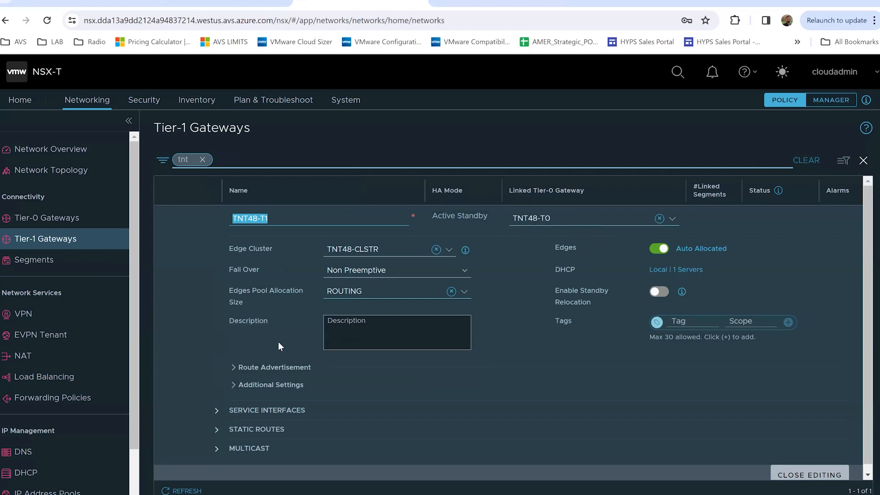
scroll(278, 345, "down", 1)
left_click(233, 362)
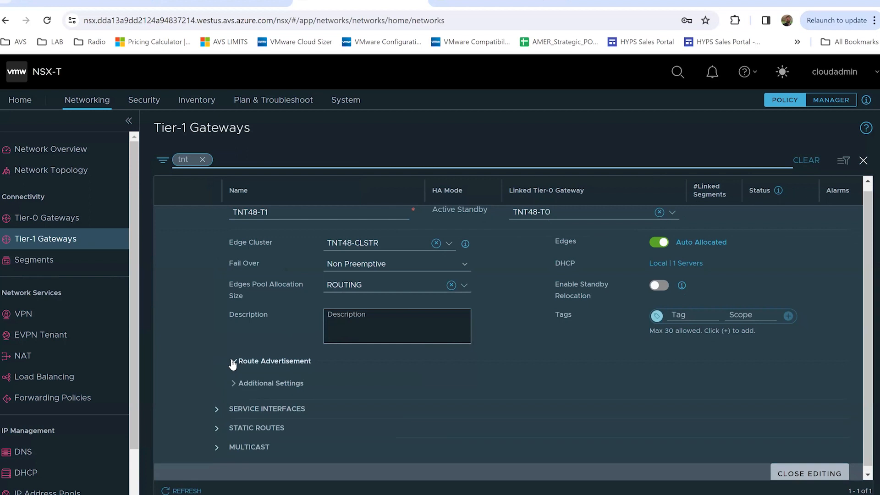
scroll(355, 392, "down", 3)
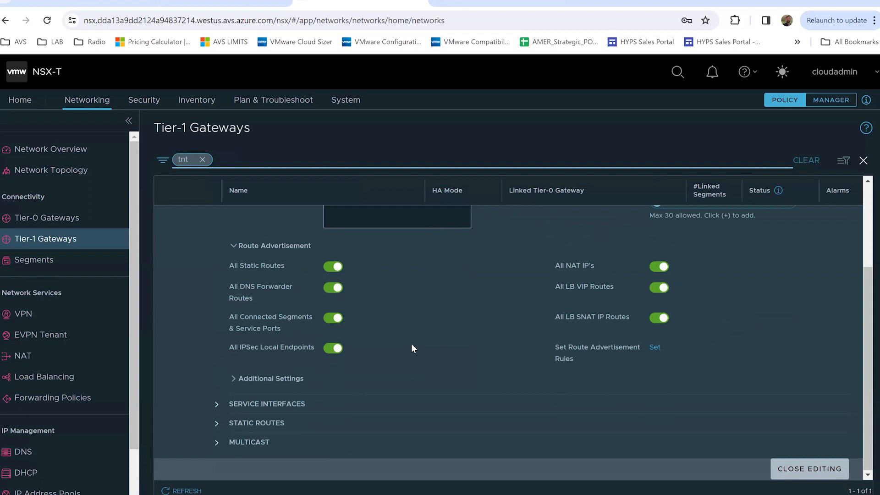
scroll(411, 343, "up", 3)
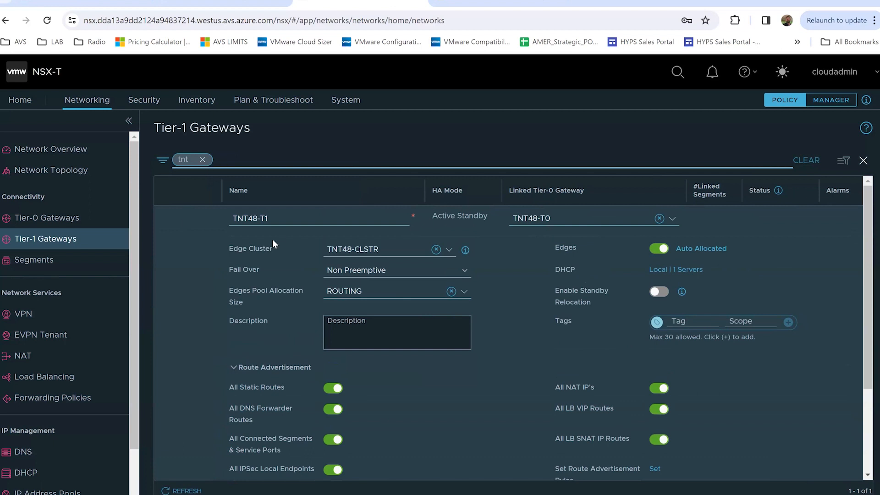
scroll(270, 280, "down", 3)
left_click(802, 476)
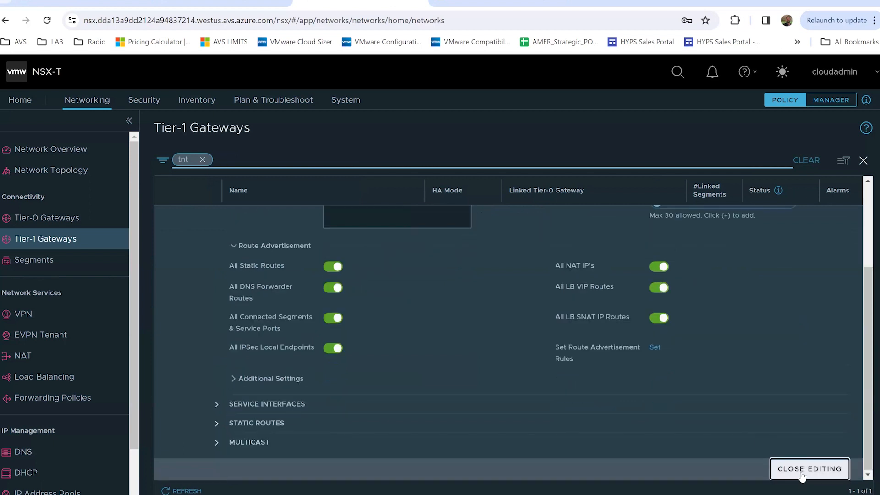
Filter Tier-1 gateways by 'ryanl' and expand Ryan-Isolated-T1-GW's details
left_click(202, 160)
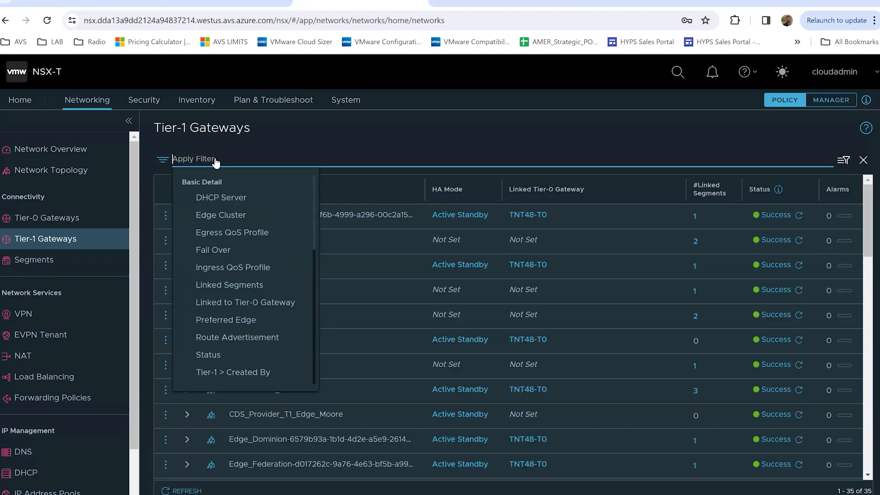
type("ryanl")
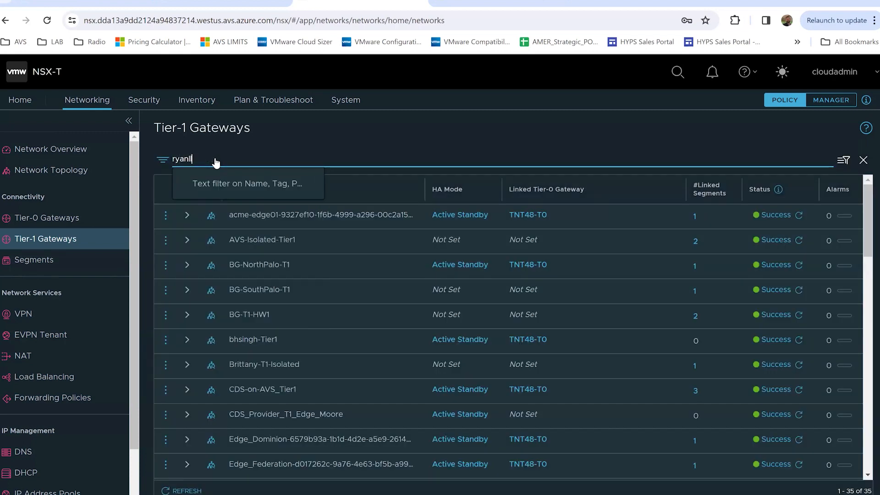
key("Return")
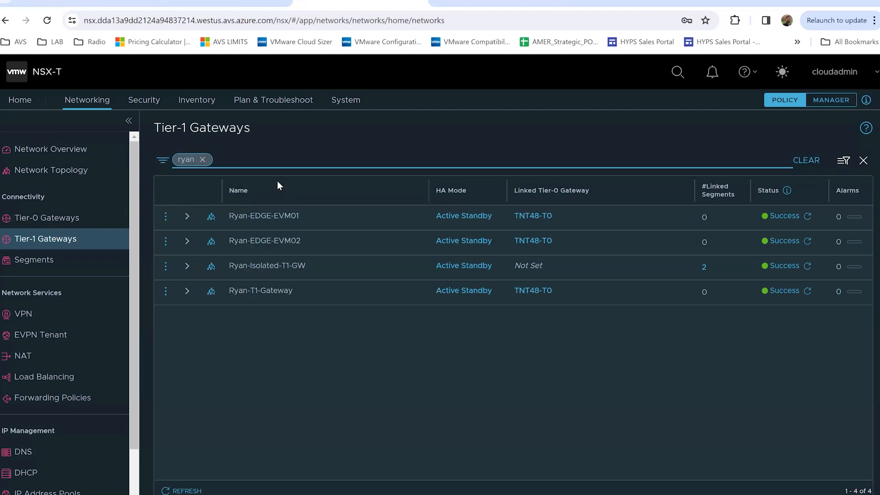
left_click(187, 267)
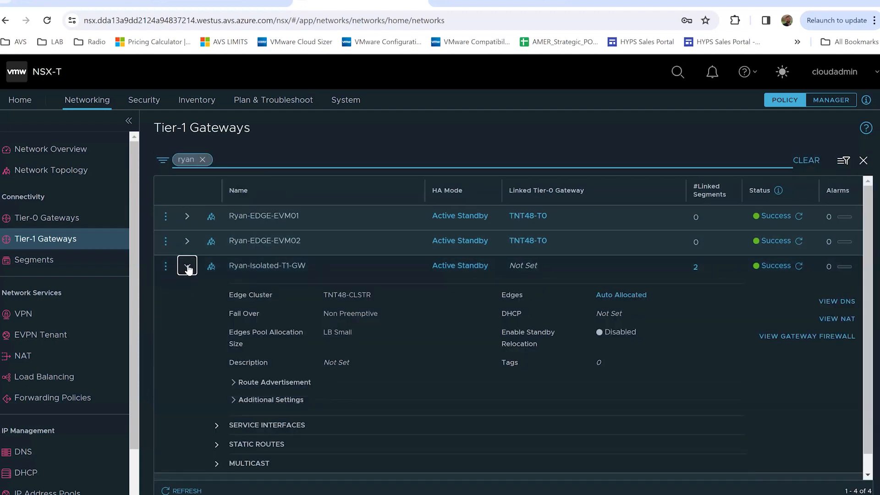
left_click(166, 268)
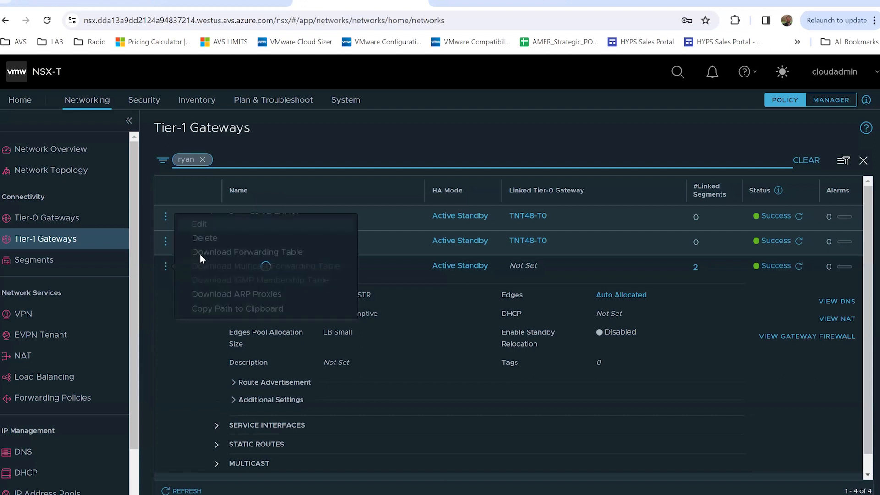
Review Ryan-Isolated-T1-GW in edit mode without changes, then clear the name filter
left_click(208, 225)
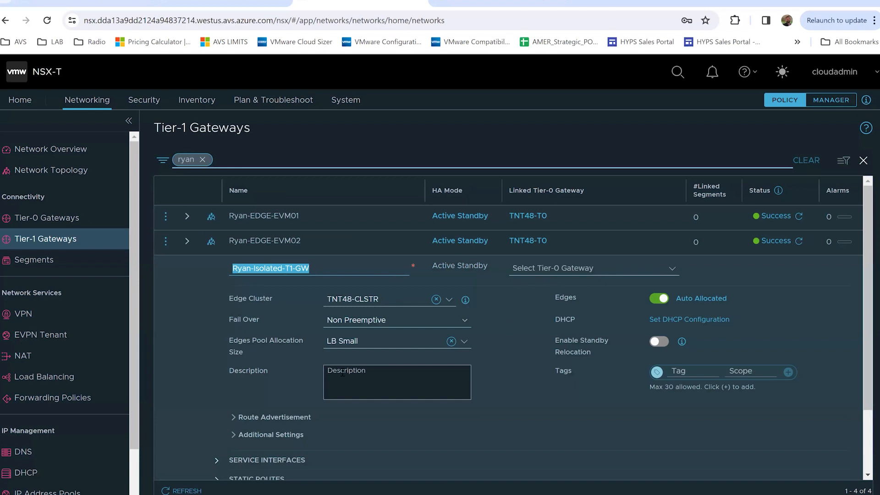
scroll(343, 371, "down", 2)
scroll(343, 376, "up", 2)
scroll(307, 329, "down", 2)
scroll(307, 330, "up", 2)
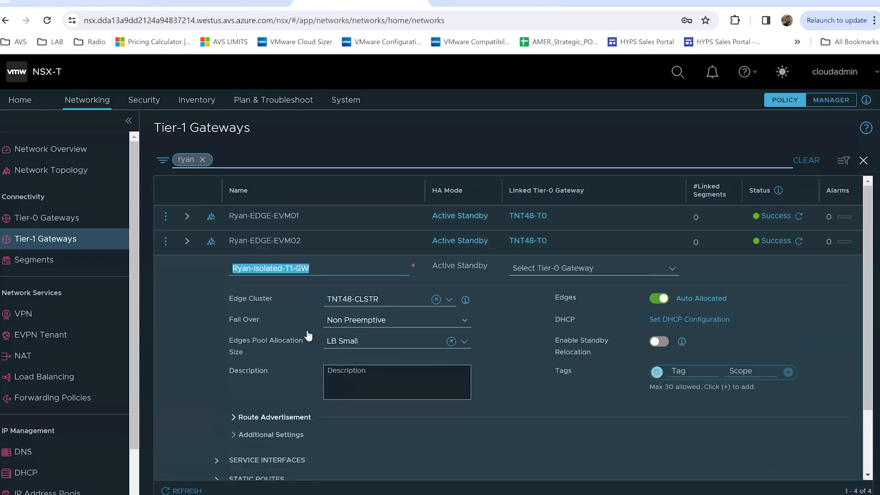
scroll(753, 442, "down", 2)
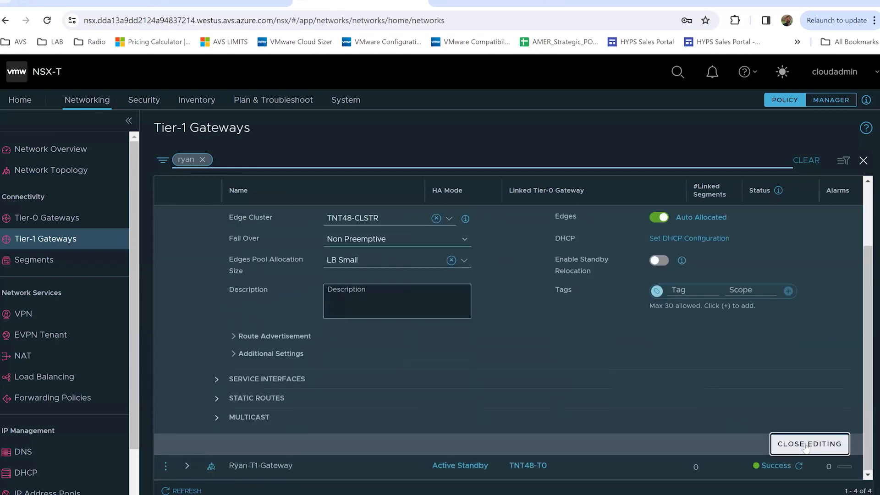
left_click(806, 445)
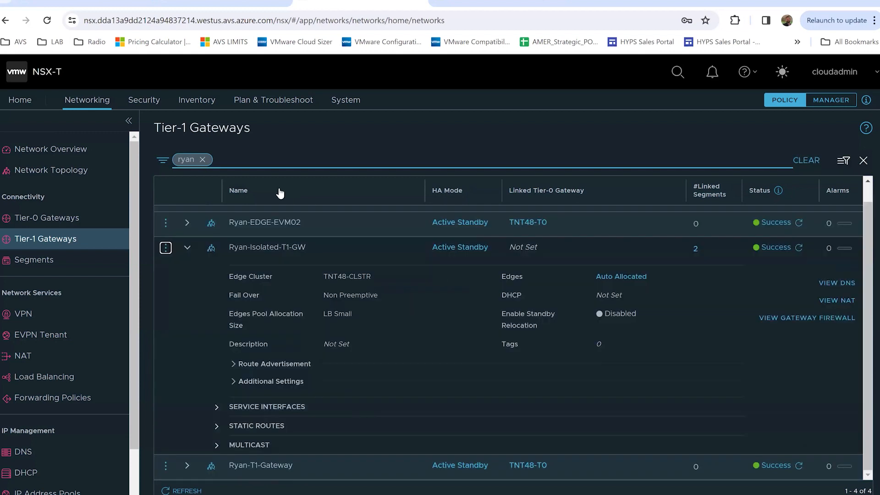
left_click(203, 160)
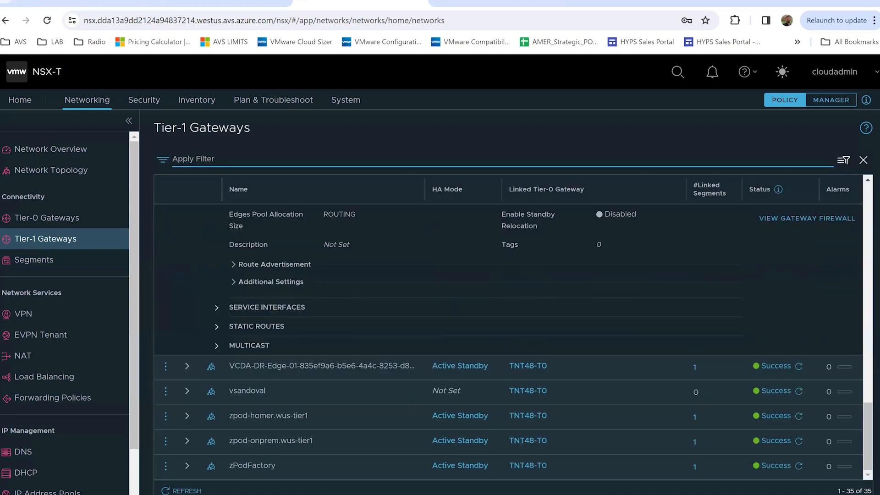
Add Tier-1 gateway Test-Isolated-Tier1 on edge cluster TNT48-CLSTR with no Tier-0 link and save it
left_click(862, 159)
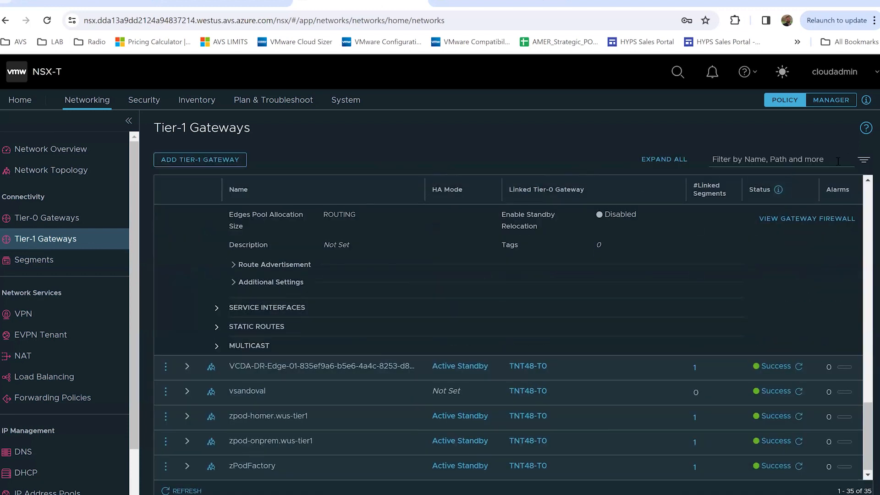
left_click(202, 160)
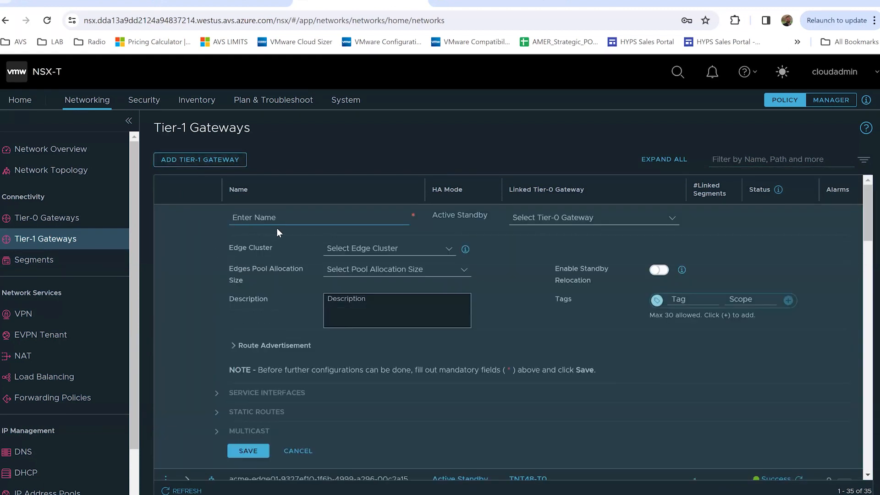
type("Test-llo")
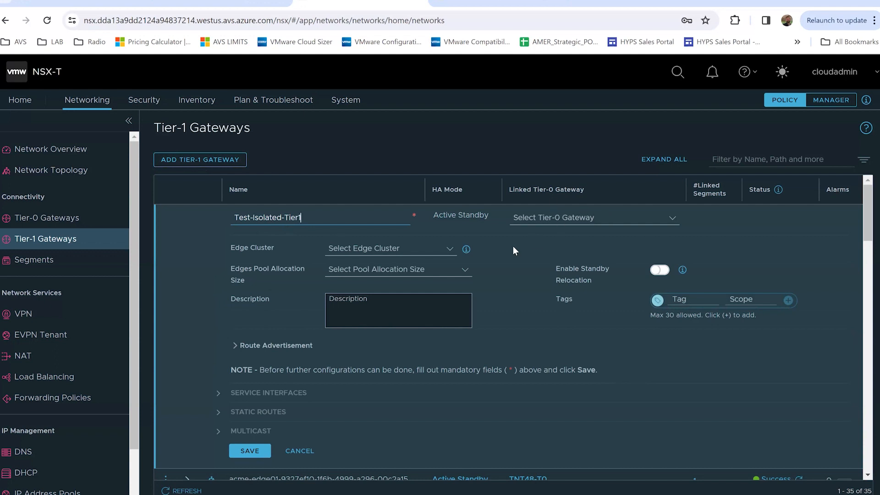
left_click(384, 249)
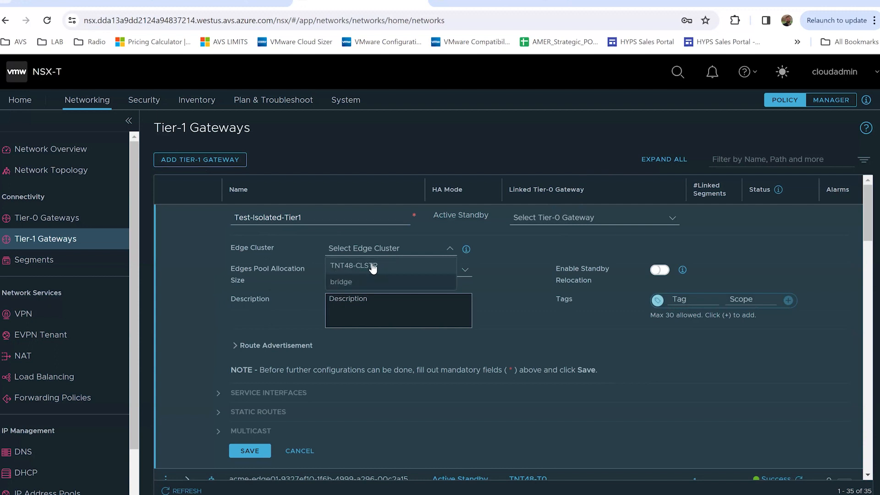
left_click(370, 267)
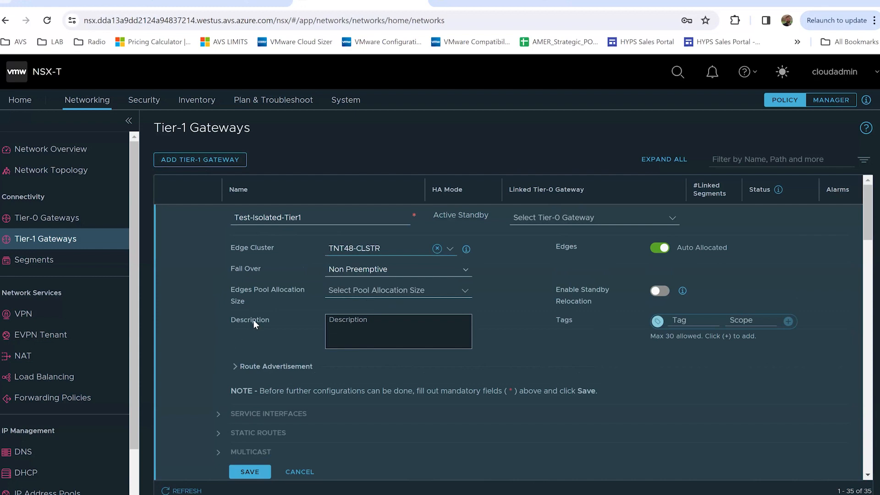
scroll(266, 319, "down", 3)
left_click(251, 356)
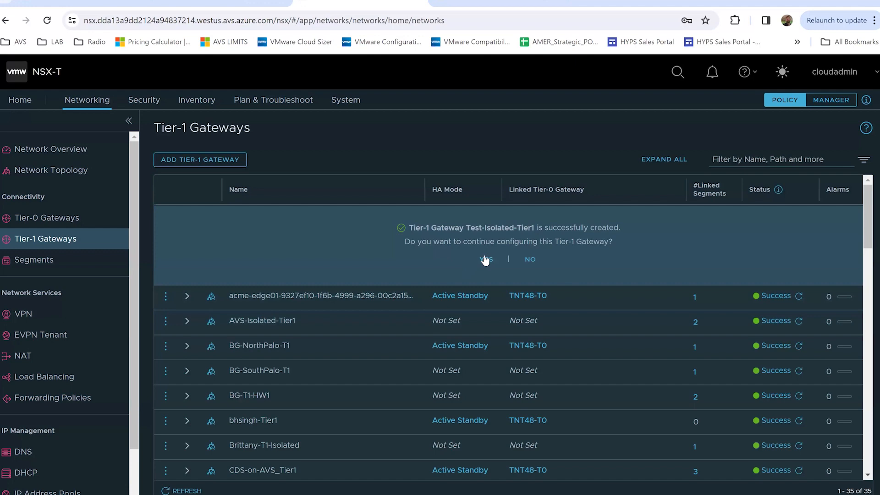
Decline further configuration of Test-Isolated-Tier1 and go to the Segments list
left_click(530, 260)
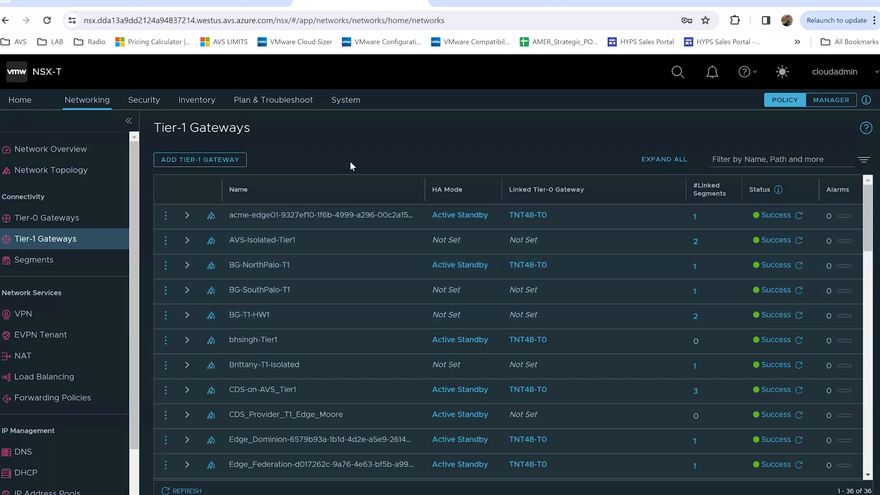
left_click(751, 162)
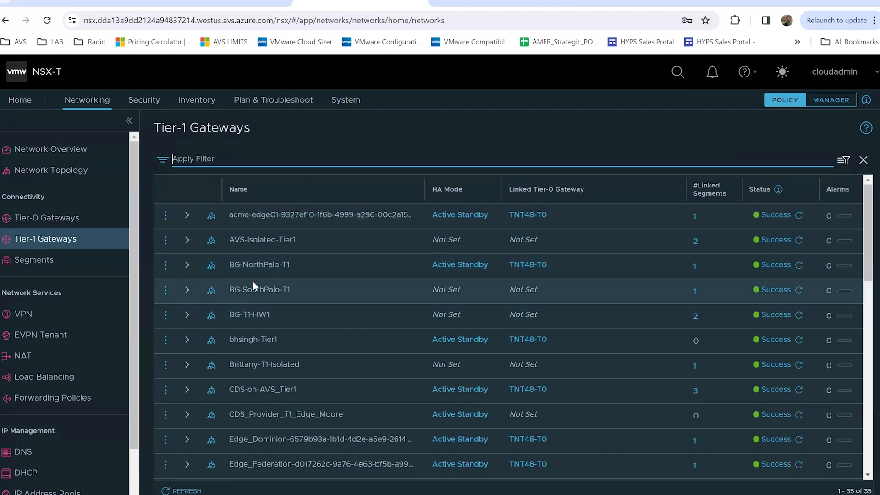
left_click(41, 261)
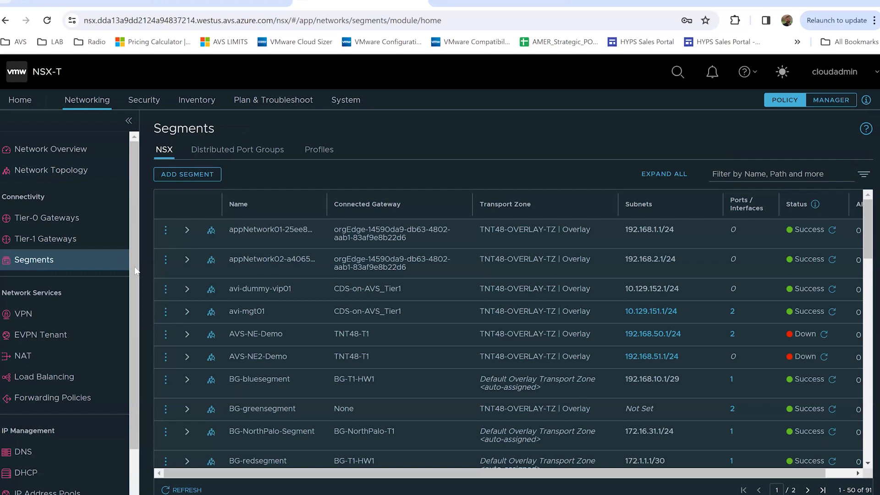
Filter segments by 'ryan-pa' and expand Ryan-Palo-Seg's details
left_click(744, 173)
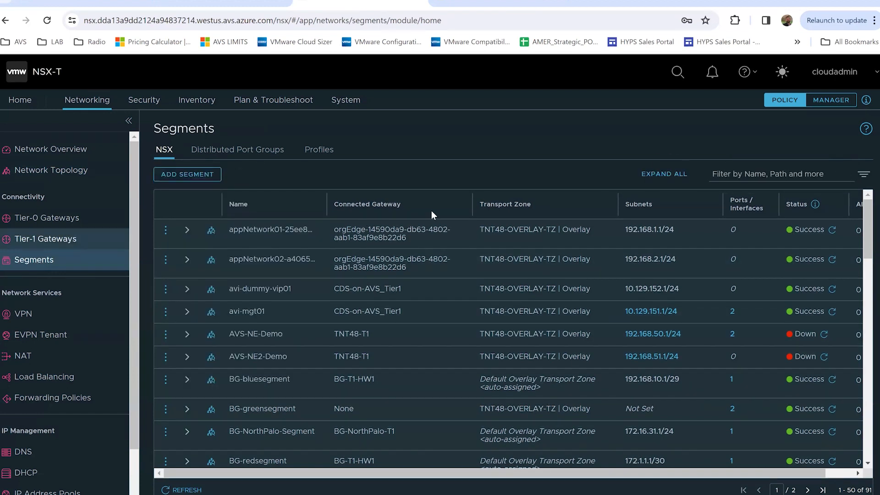
left_click(721, 174)
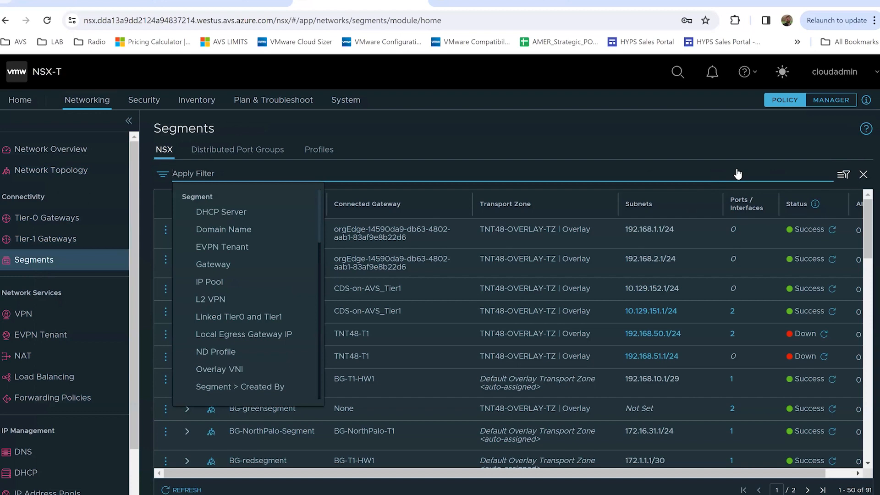
type("ryan-pa")
key("Return")
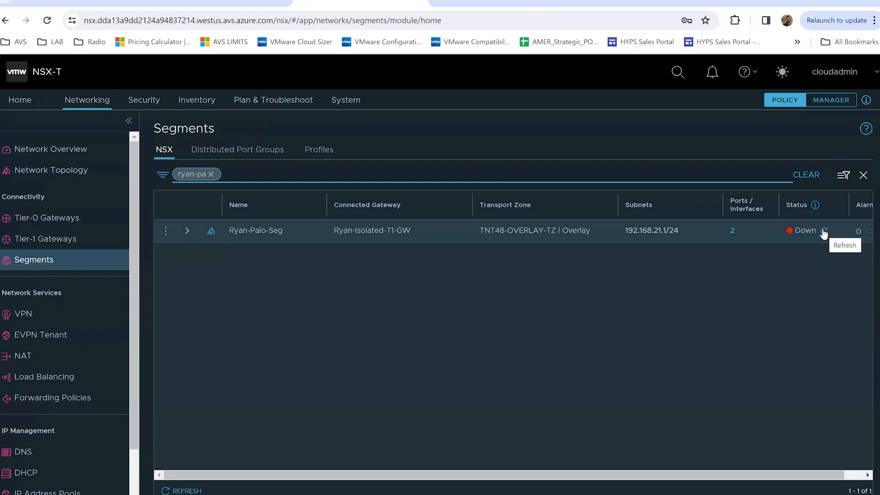
left_click(187, 230)
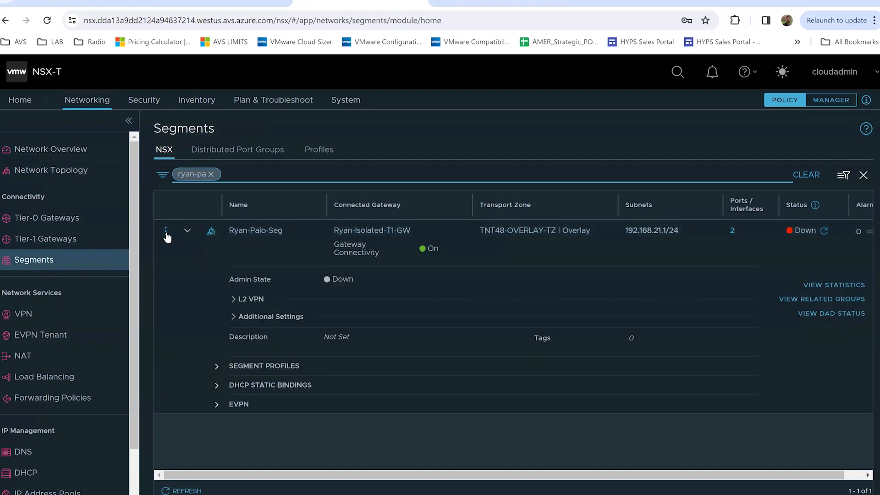
left_click(166, 231)
Switch Ryan-Palo-Seg's admin state on, save, and close editing
left_click(200, 191)
left_click(333, 348)
scroll(367, 366, "down", 2)
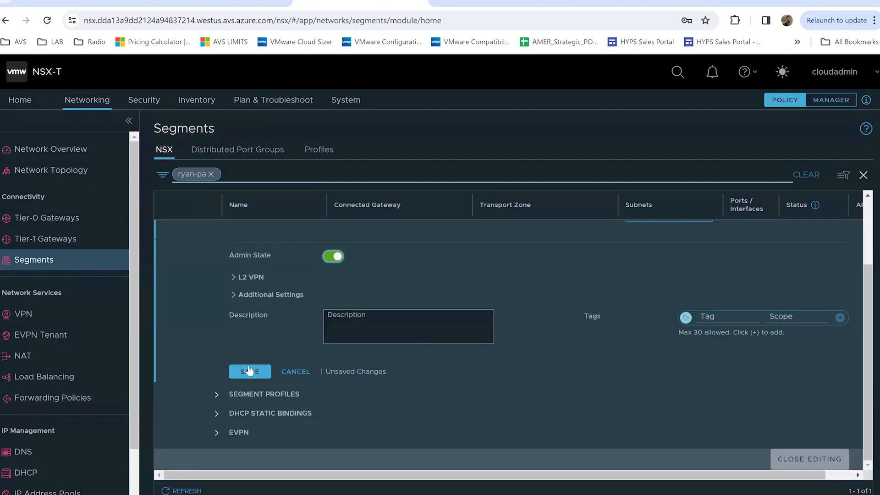
left_click(235, 369)
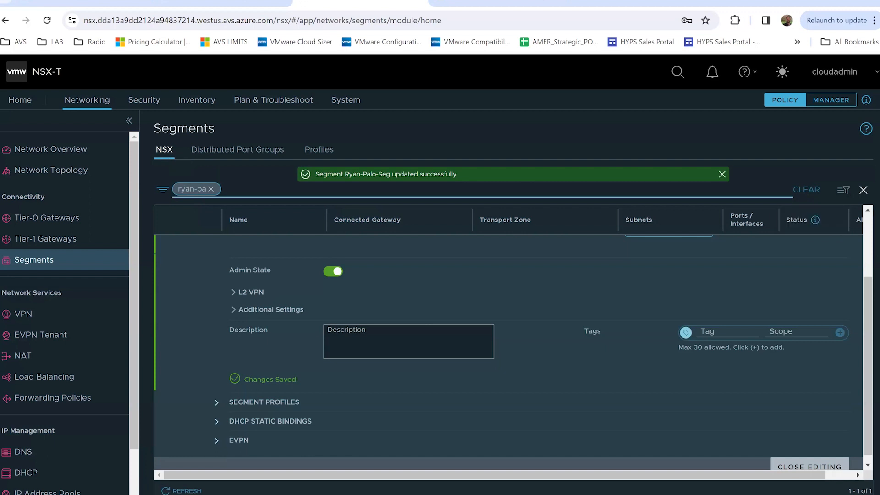
left_click(864, 190)
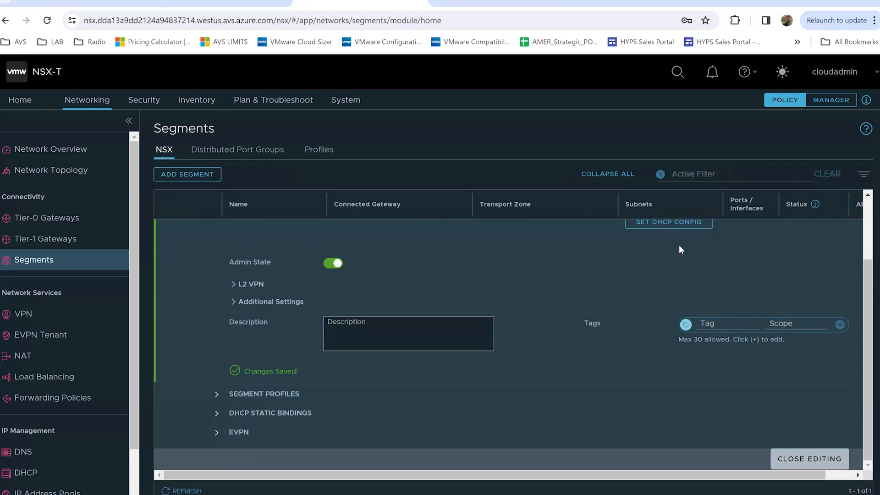
left_click(828, 459)
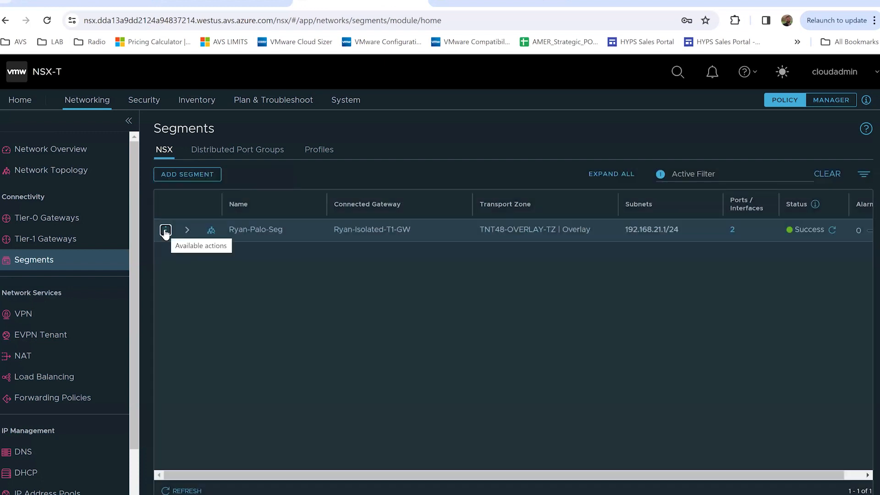
left_click(165, 230)
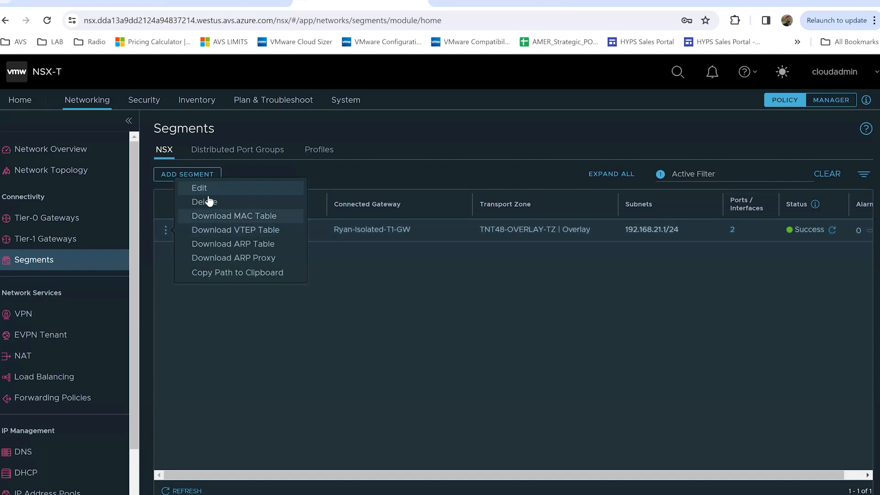
left_click(202, 188)
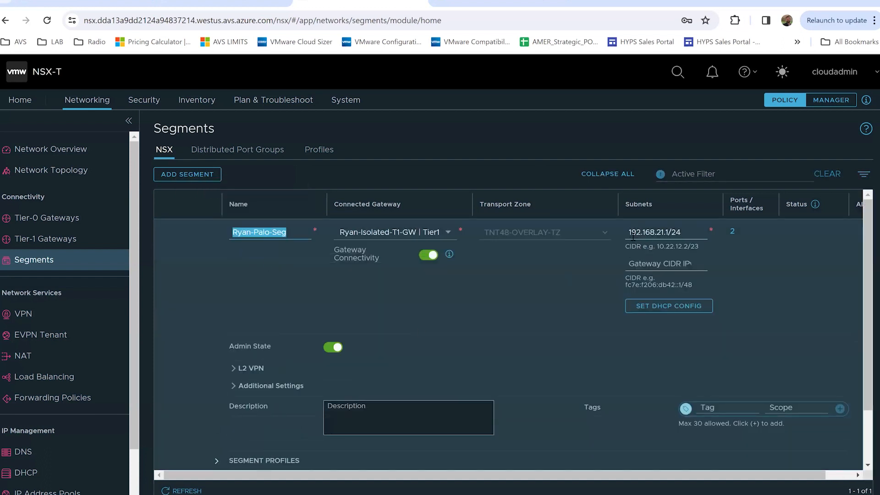
left_click_drag(627, 233, 682, 232)
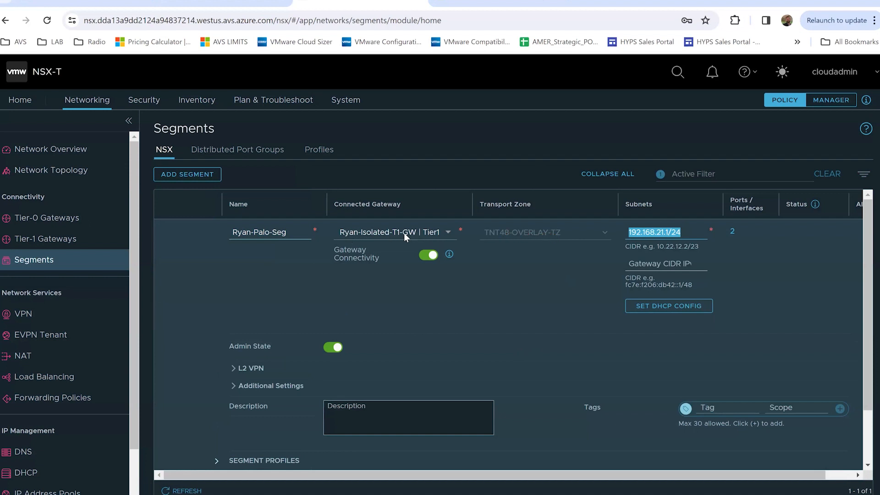
scroll(416, 343, "down", 2)
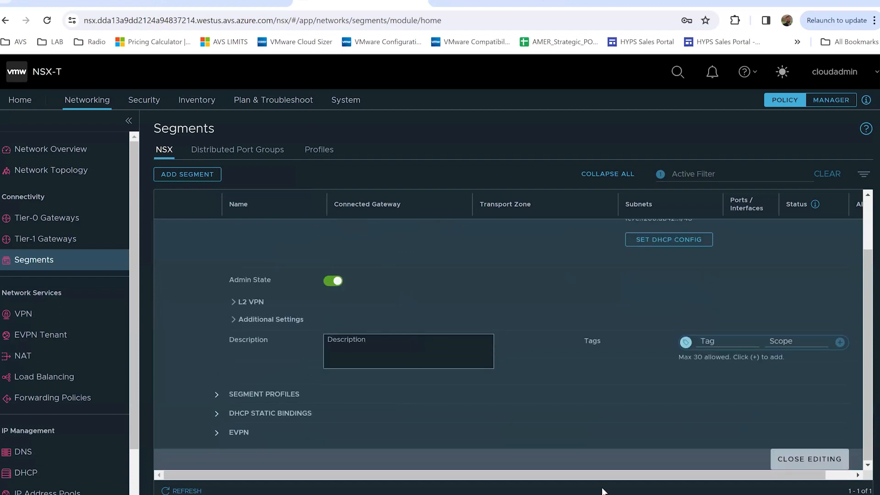
left_click(798, 460)
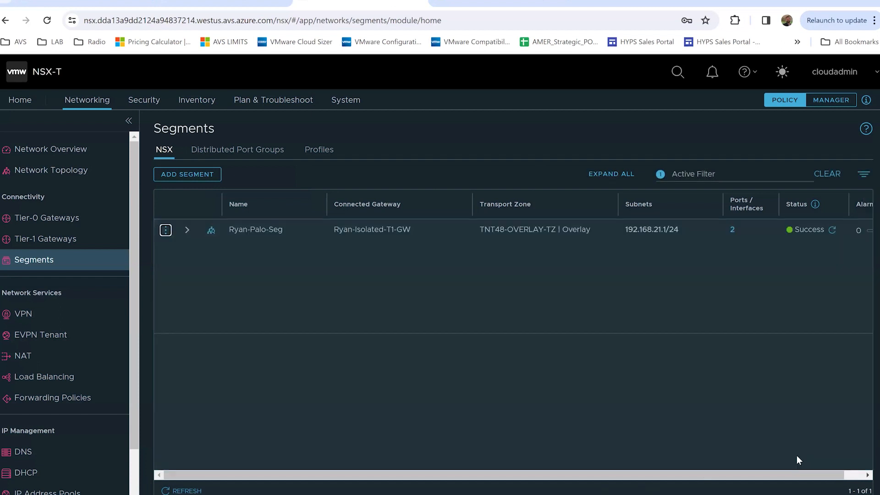
Start a new segment named Transit-Test connected to the isolated Tier-1 gateway
left_click(176, 178)
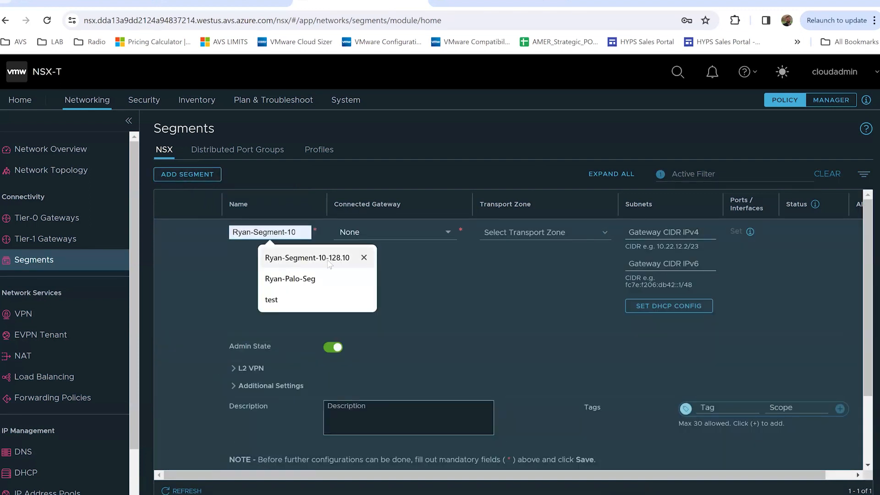
type("T")
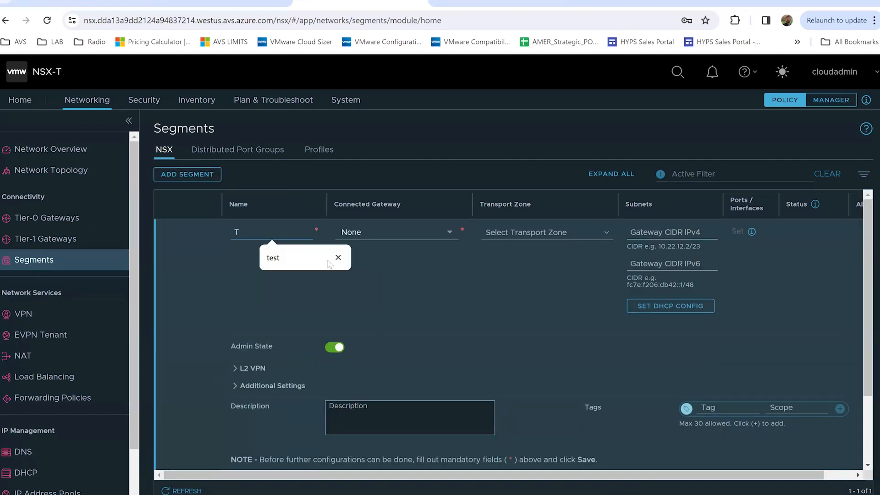
type("ransit")
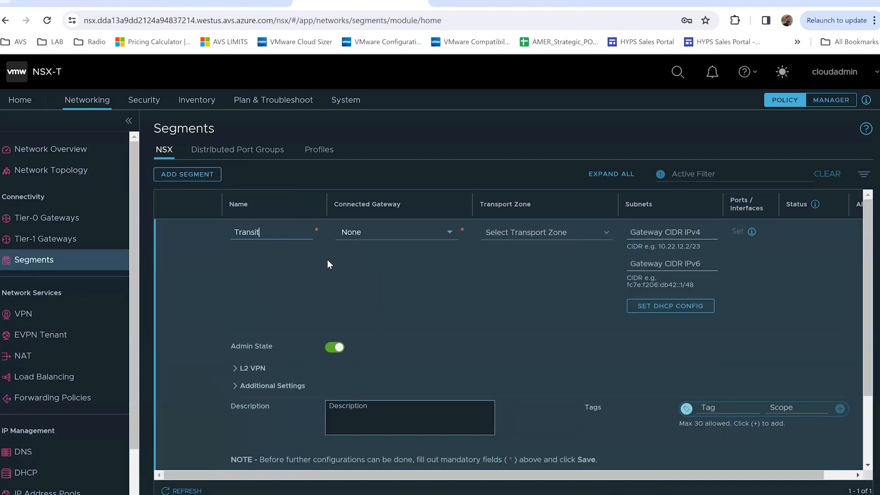
type("-Test")
left_click(397, 228)
scroll(419, 301, "down", 3)
scroll(419, 304, "down", 10)
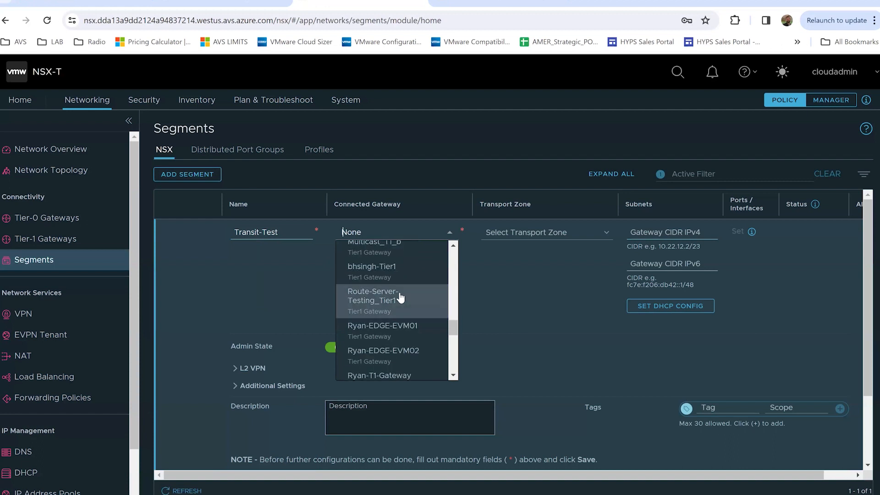
scroll(400, 298, "down", 8)
scroll(397, 296, "up", 5)
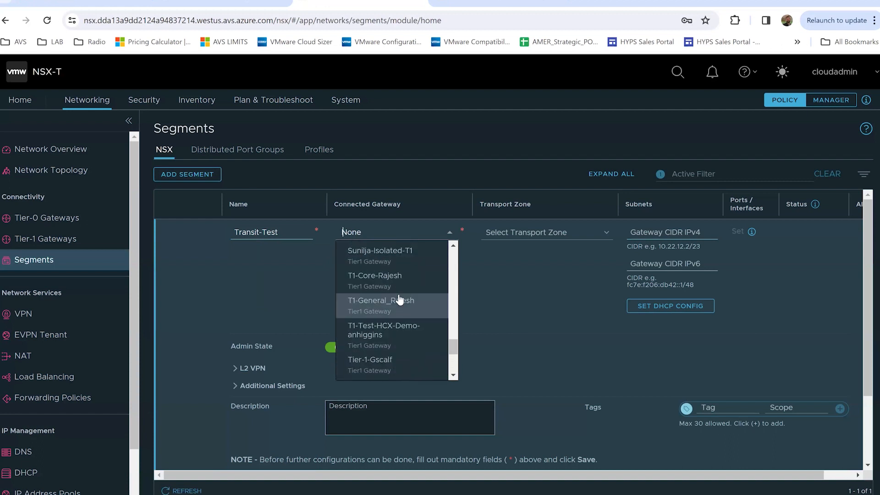
left_click(393, 291)
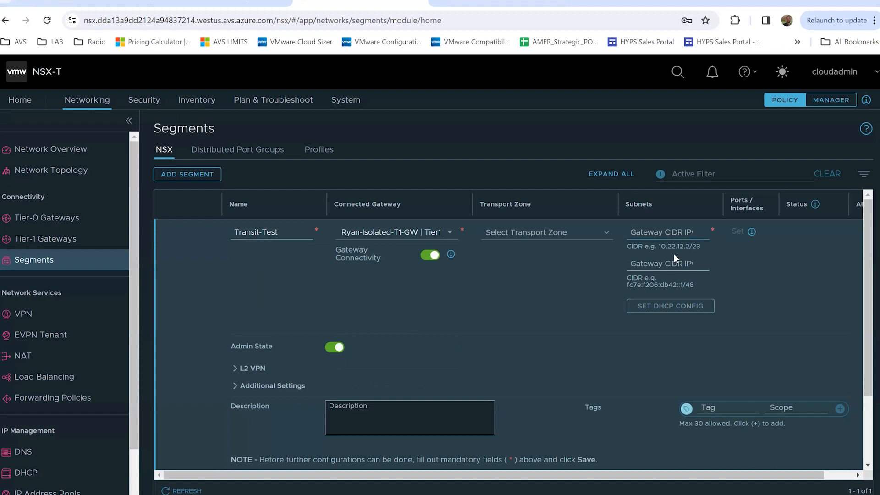
Give it subnet 192.168.25.1/24 in transport zone TNT48-OVERLAY-TZ and save it
type("192.168.25.1/24")
left_click(541, 232)
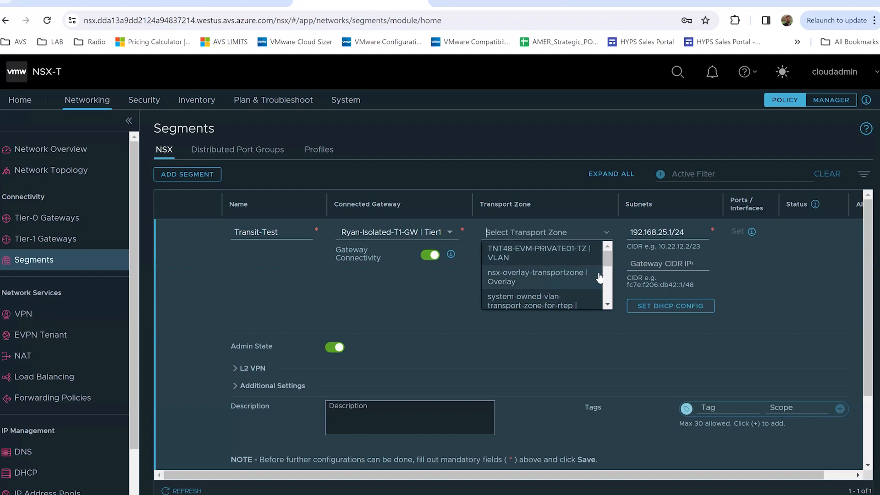
scroll(609, 284, "down", 2)
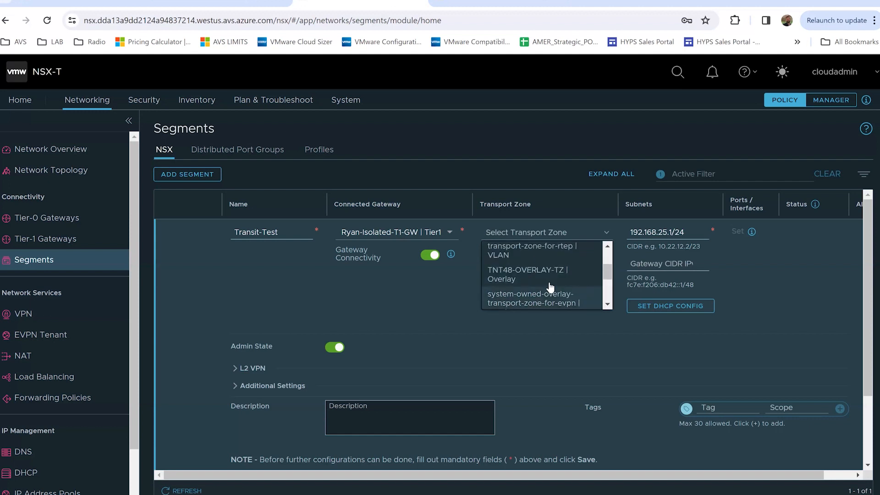
left_click(508, 278)
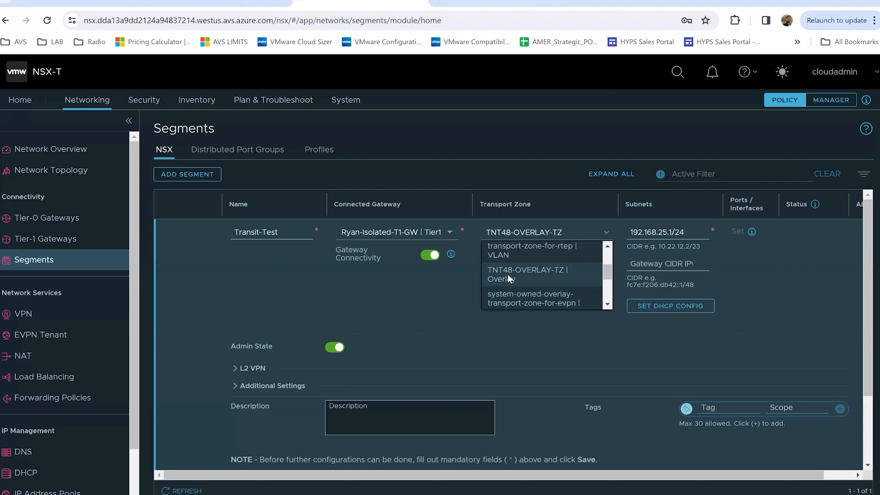
scroll(426, 328, "down", 2)
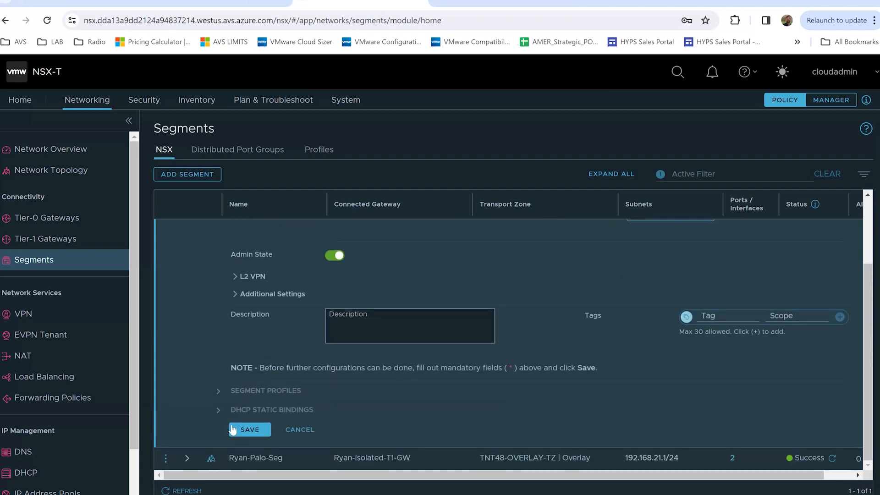
left_click(242, 431)
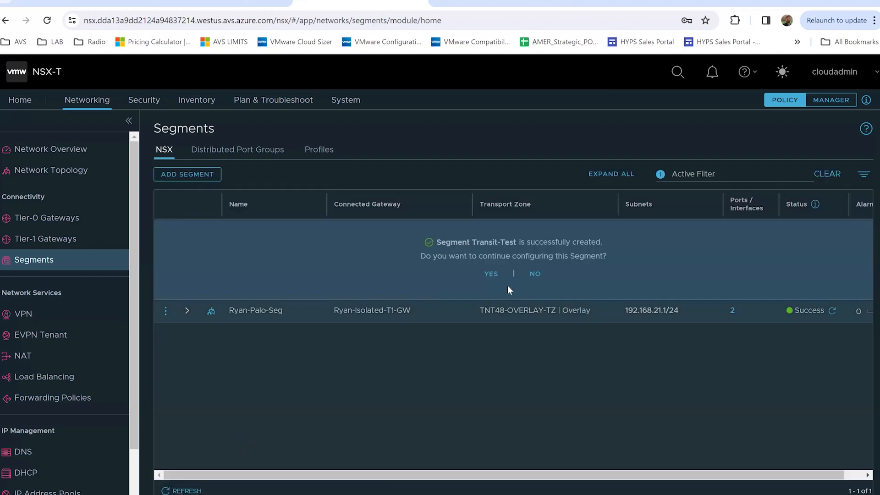
Decline further configuration of Transit-Test and return to the Azure VMware credentials page
left_click(535, 274)
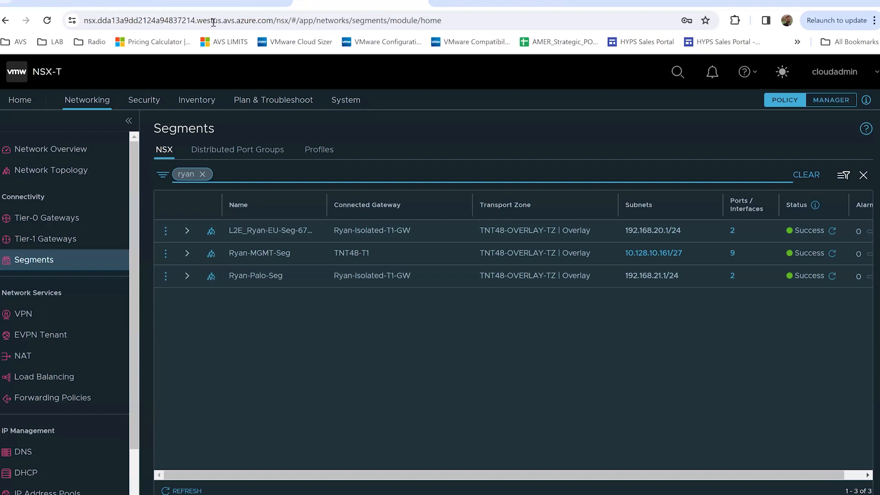
left_click(78, 2)
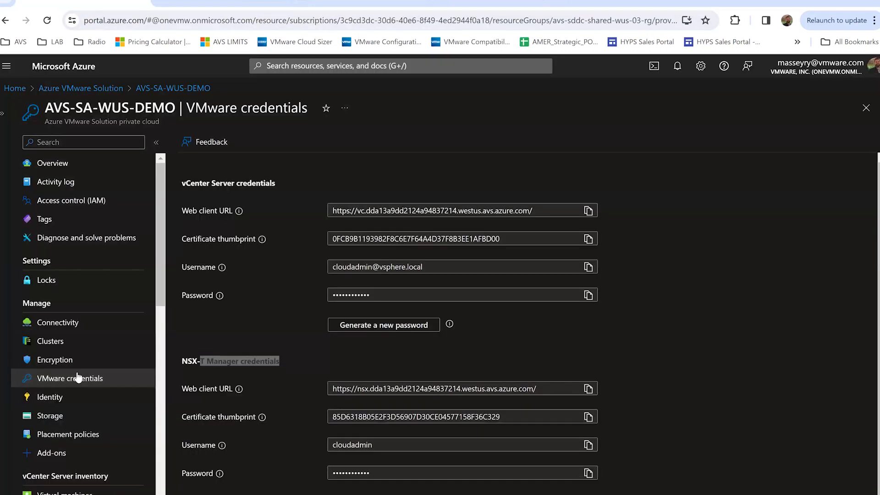
Copy the vCenter Server password and launch the HTML5 vSphere Client
left_click(588, 295)
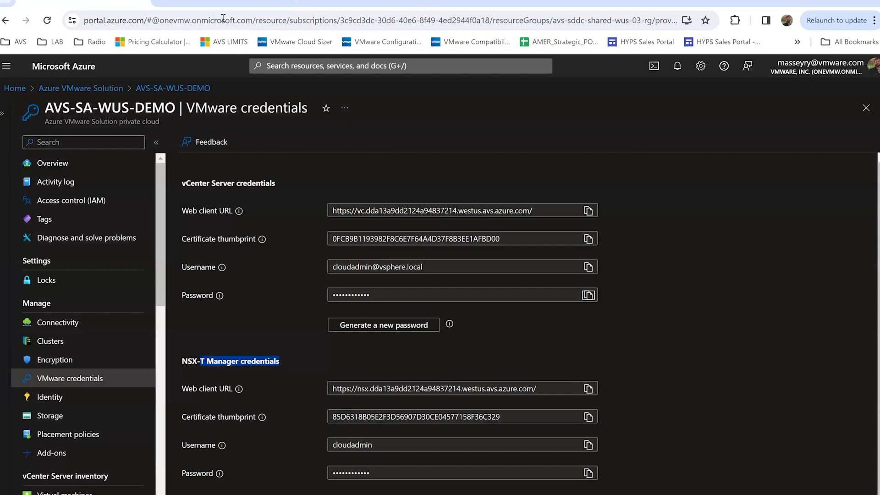
left_click(219, 3)
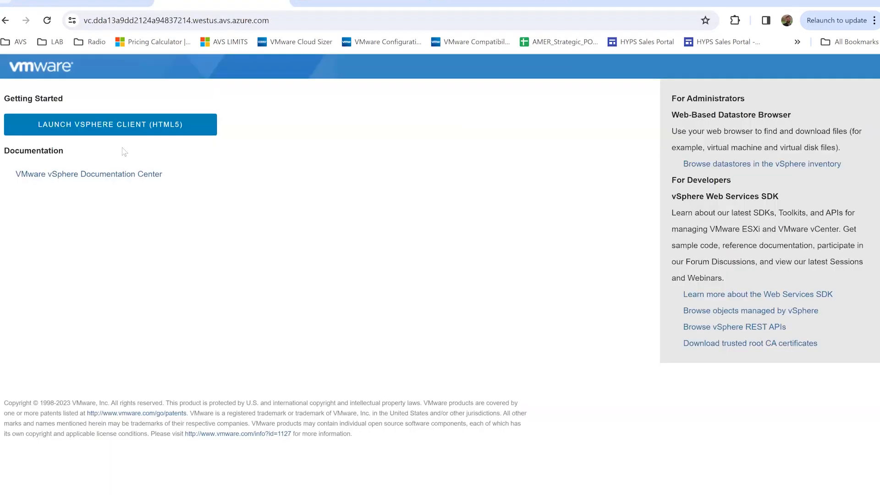
left_click(104, 132)
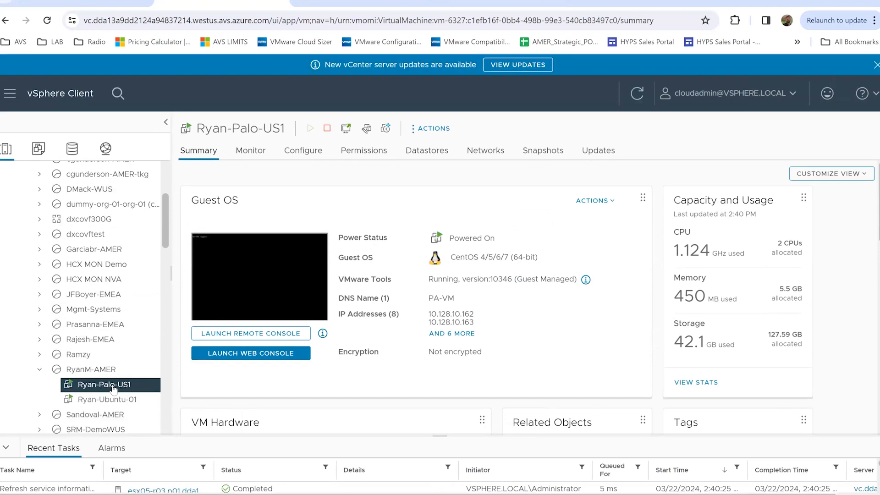
Inspect Ryan-Palo-US1's network adapters without changing them, then bring up the Palo-NSX-Video diagram
right_click(103, 389)
left_click(167, 326)
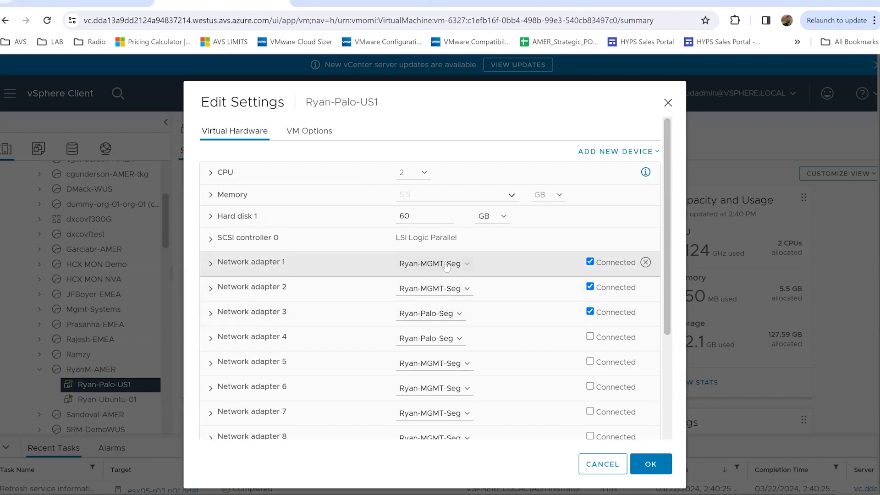
left_click(608, 469)
left_click(482, 2)
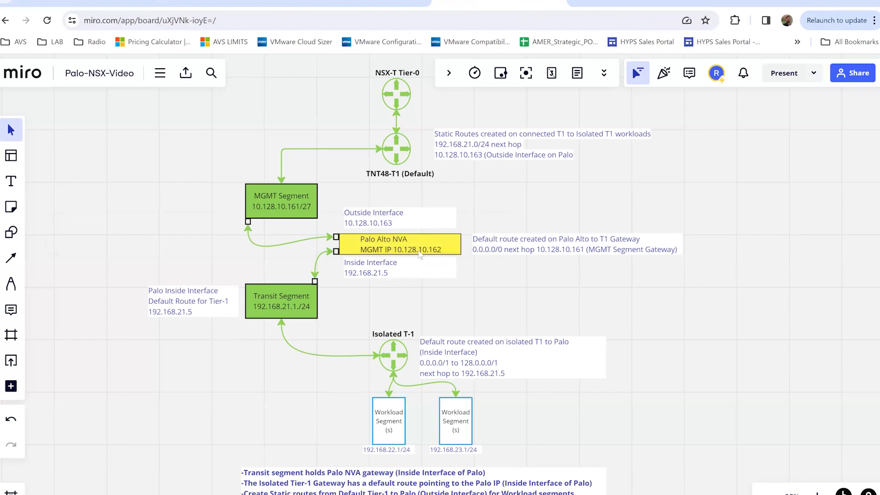
left_click(578, 4)
type("h")
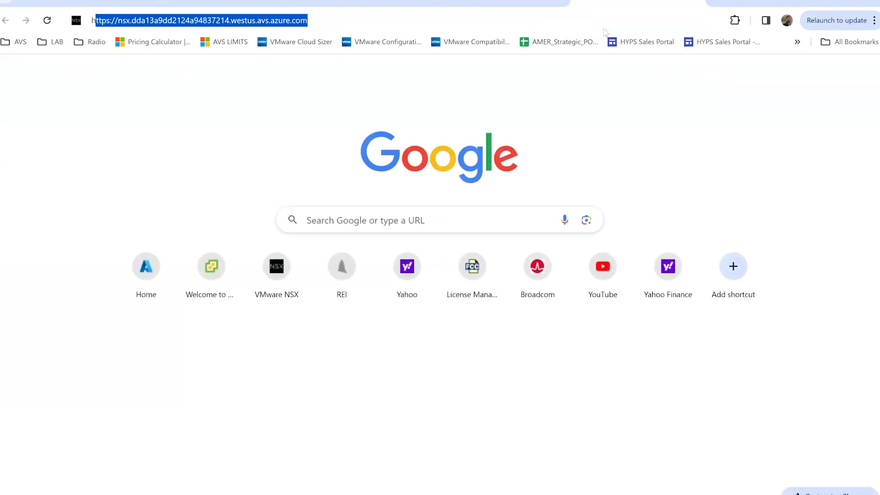
type("ttps://10.")
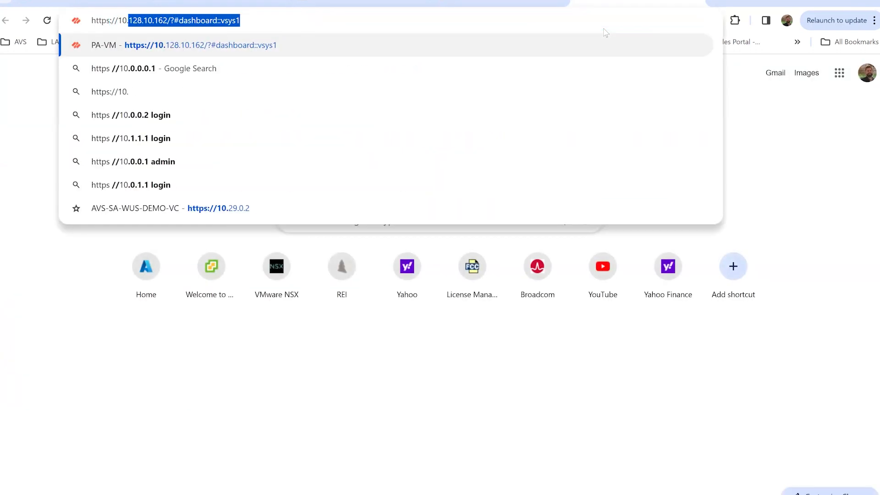
key("End")
key("BackSpace")
key("BackSpace")
key("BackSpace")
key("BackSpace")
key("BackSpace")
key("BackSpace")
key("BackSpace")
key("BackSpace")
key("BackSpace")
key("BackSpace")
key("BackSpace")
key("BackSpace")
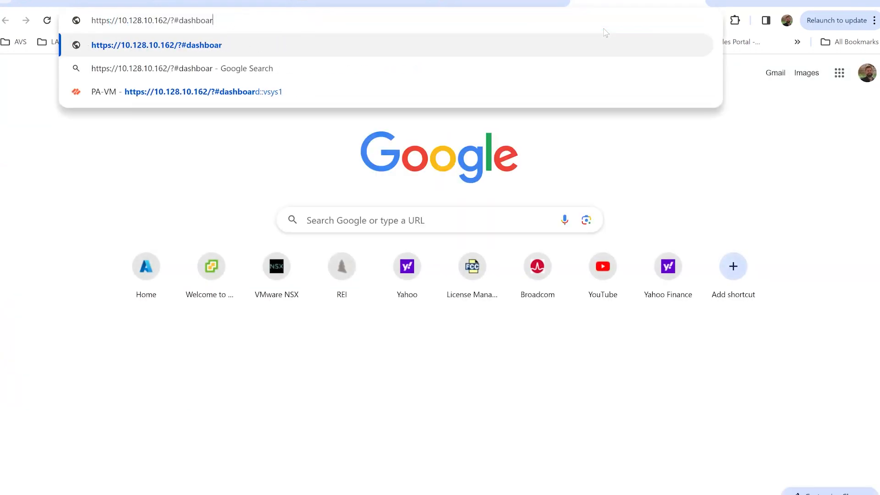
key("BackSpace")
key("BackSpace")
key("BackSpace")
key("BackSpace")
key("BackSpace")
key("BackSpace")
key("BackSpace")
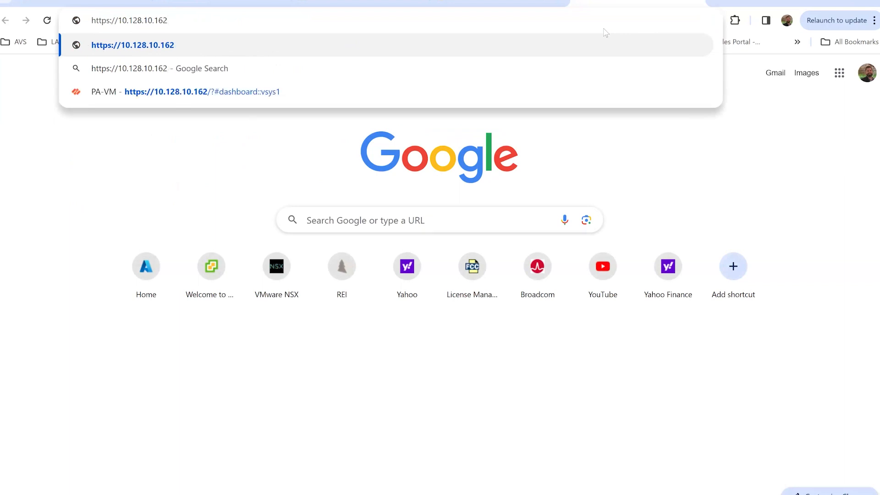
key("Return")
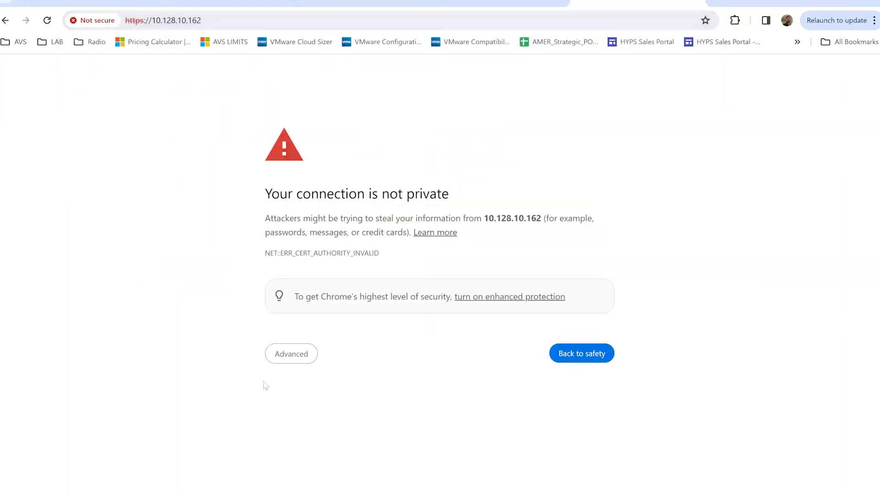
left_click(274, 360)
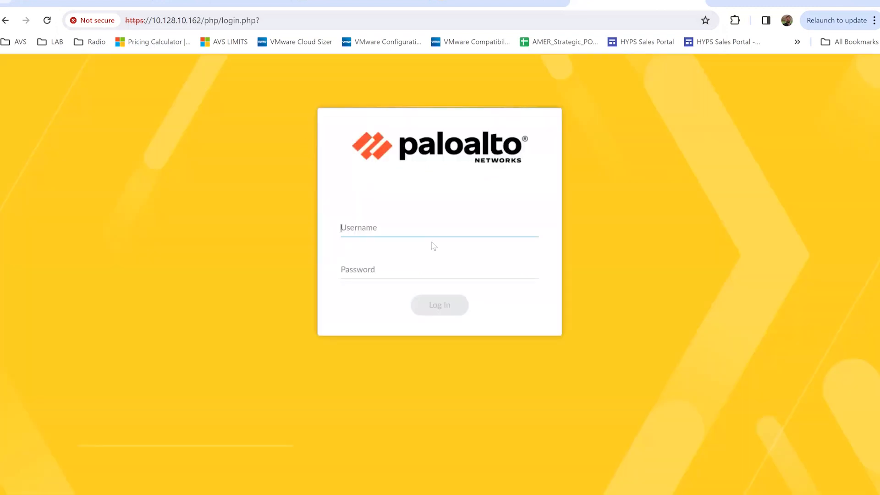
Sign in to the PA-VM web interface as admin with the account password
type("admin")
key("Tab")
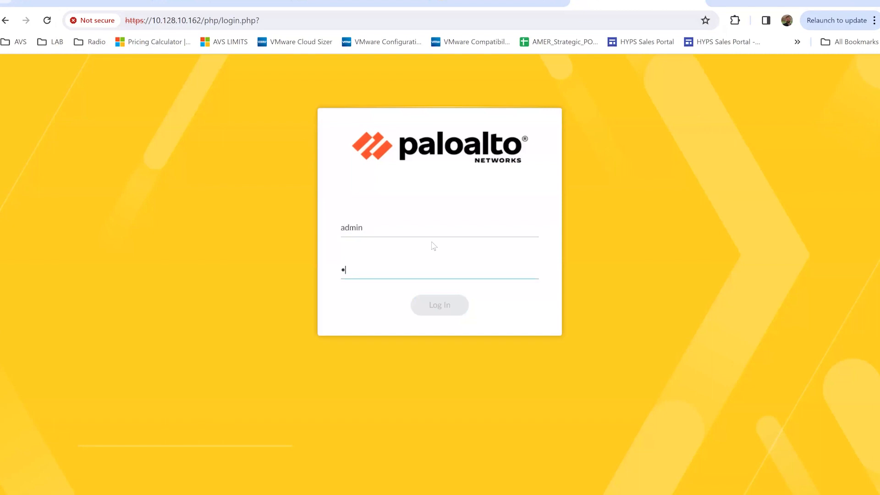
type("•••")
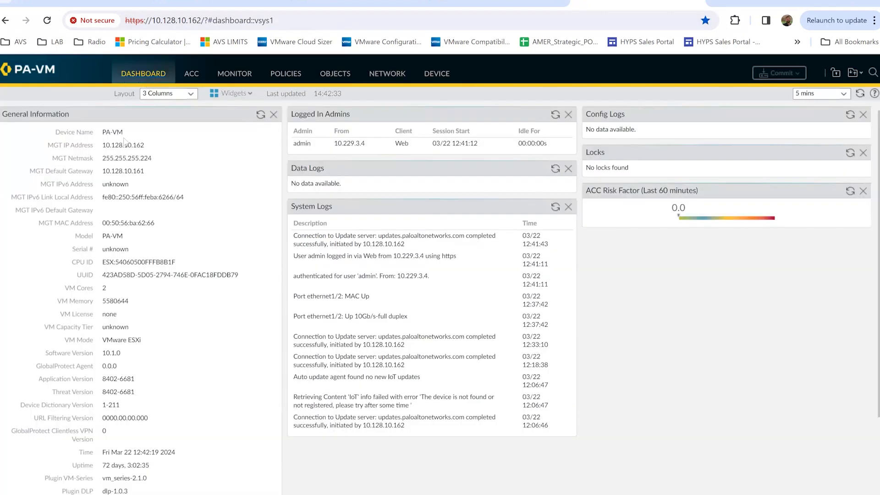
left_click_drag(102, 144, 151, 147)
View the Management interface settings (10.128.10.162, gateway 10.128.10.161) without changing them
left_click(438, 75)
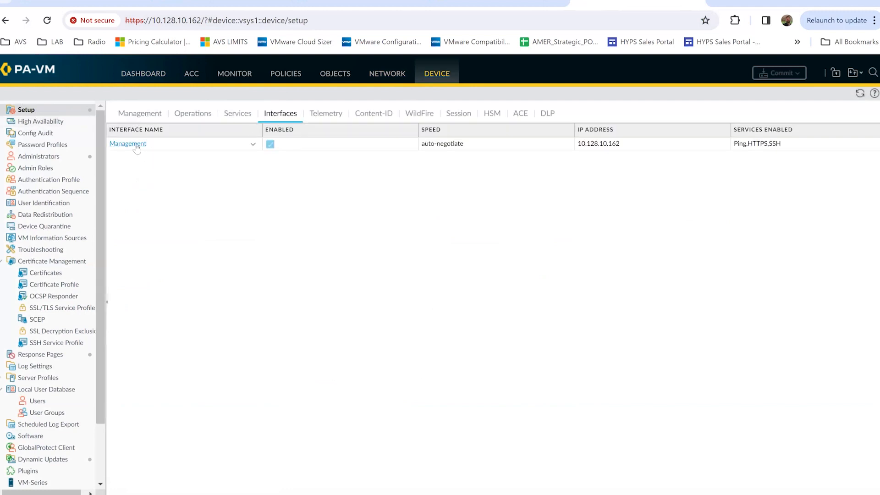
left_click(136, 145)
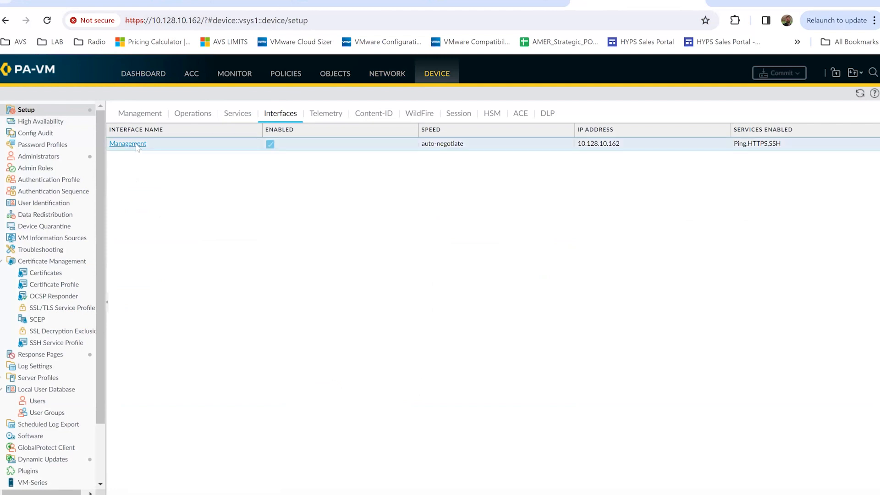
triple_click(358, 142)
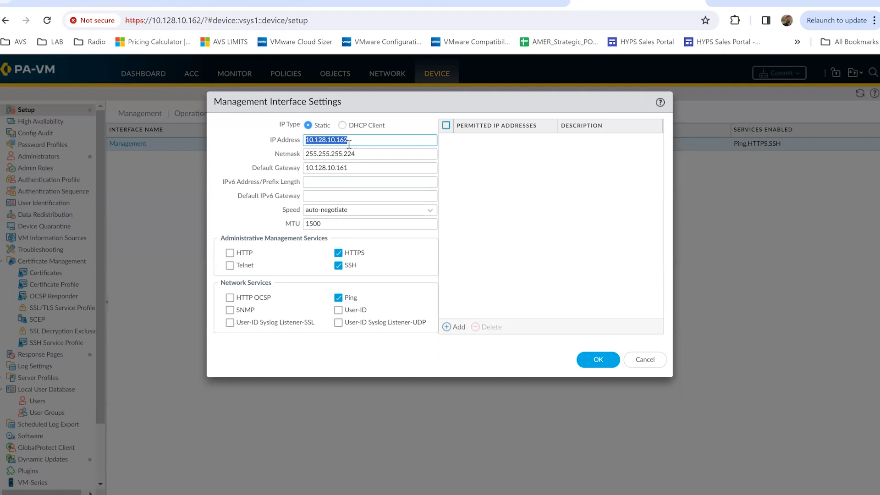
left_click(644, 361)
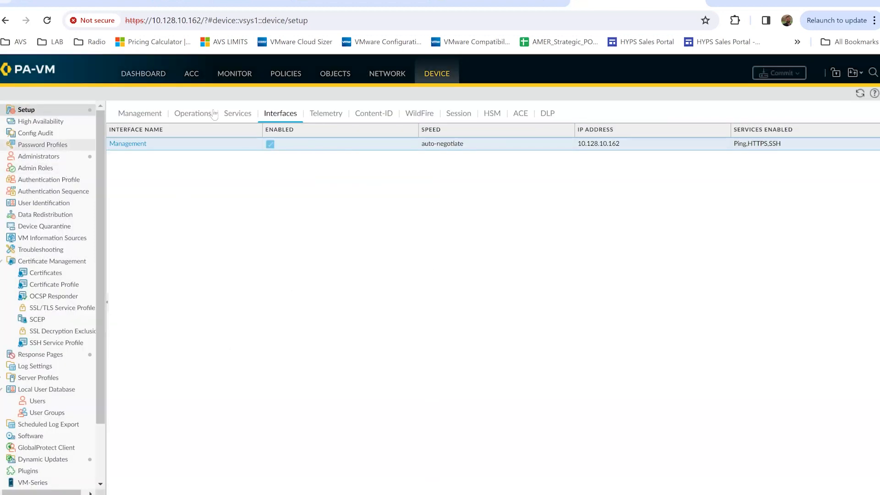
Check ethernet1/1's Outside-Interface IPv4 address, then open the Addresses objects list
left_click(388, 78)
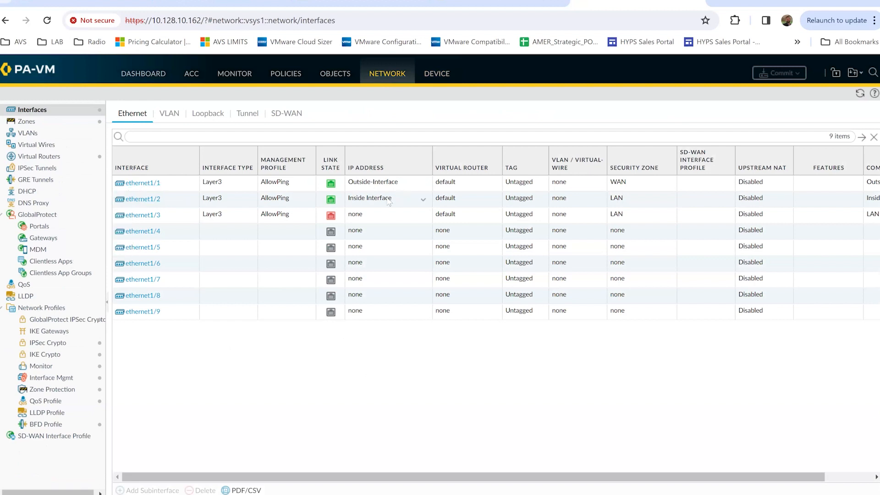
left_click(141, 182)
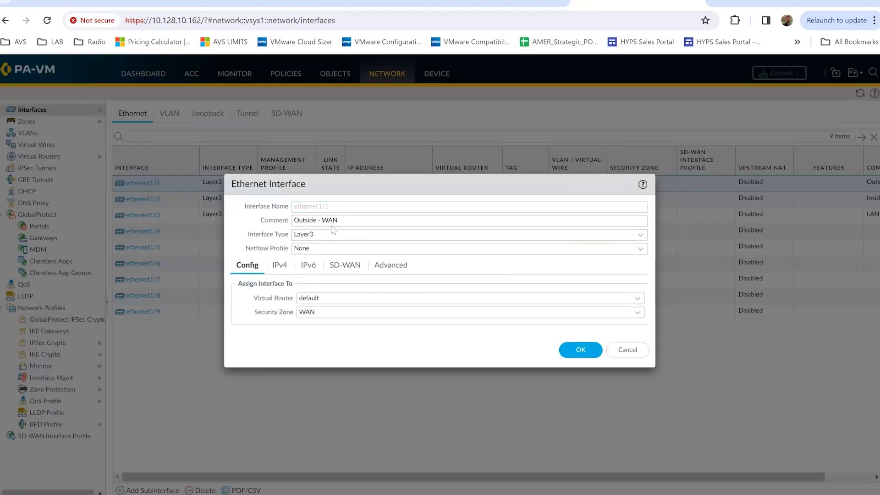
left_click(280, 266)
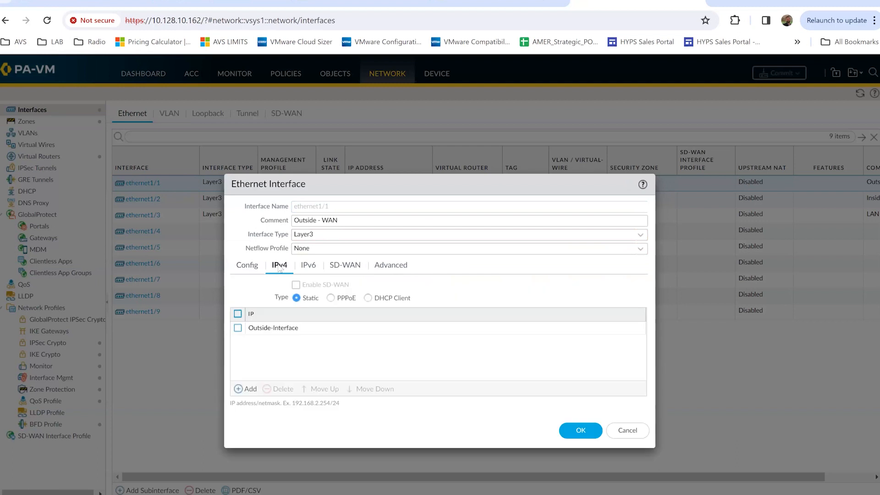
left_click(282, 328)
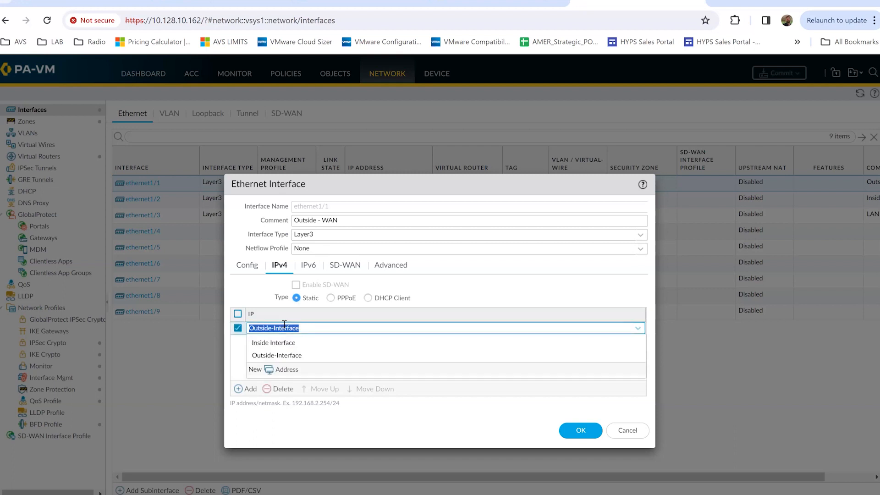
left_click(281, 356)
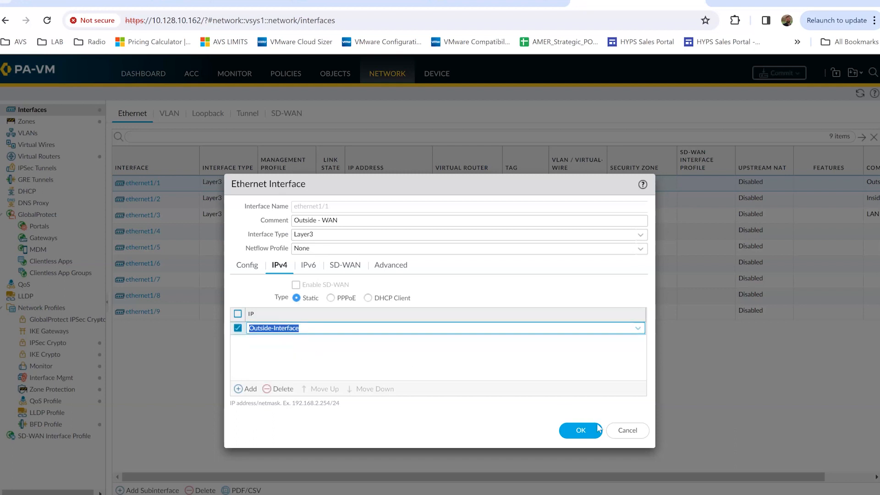
left_click(626, 432)
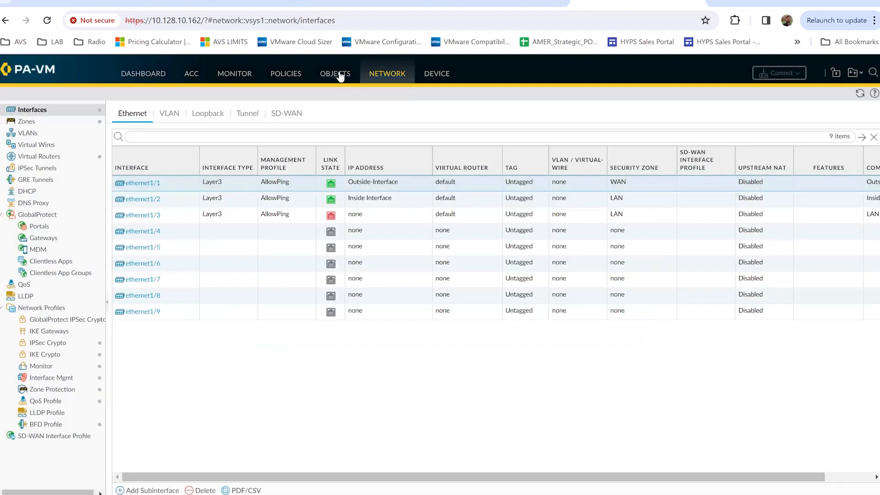
left_click(341, 76)
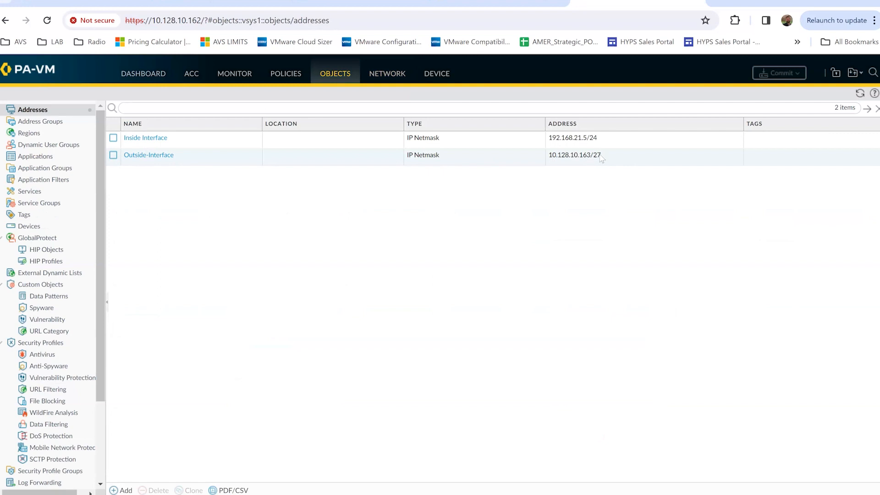
Compare the Miro diagram with the PA-VM addresses, then view NSX-T's filtered Segments list
left_click(487, 1)
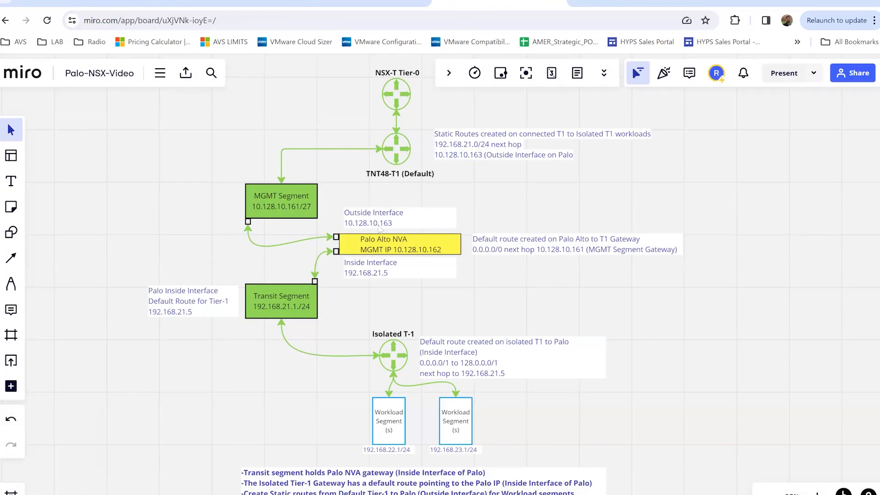
left_click(617, 4)
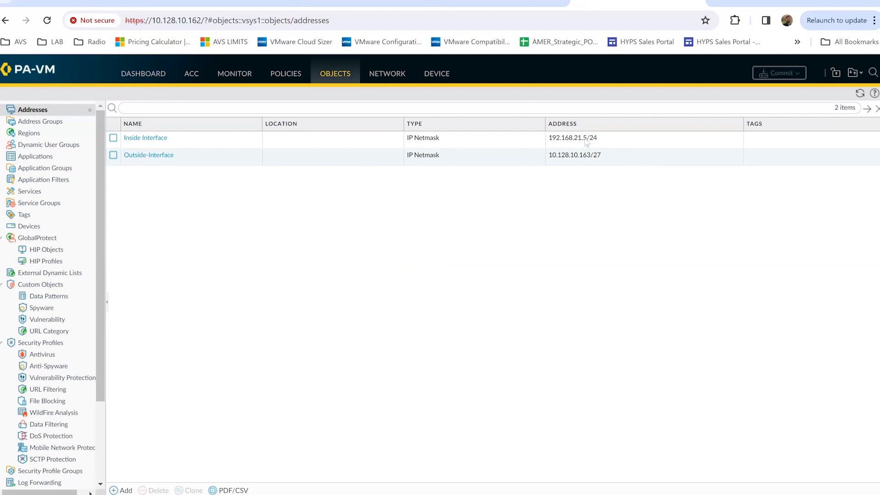
left_click(499, 3)
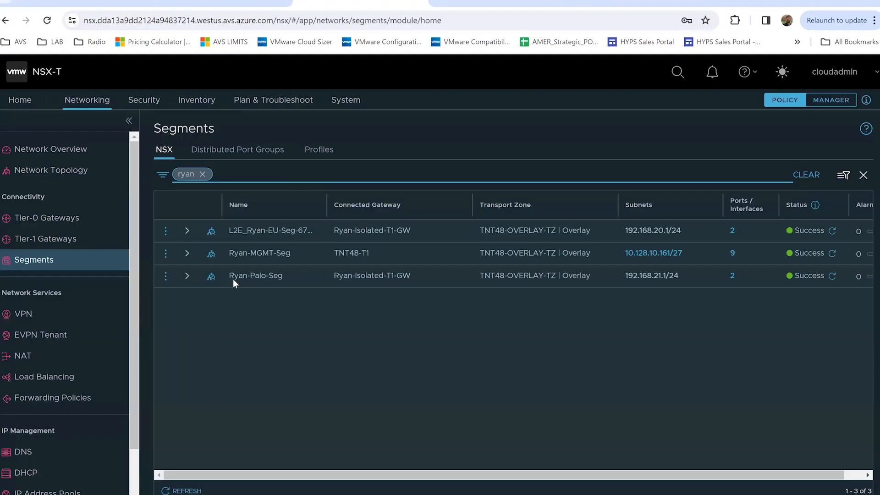
left_click(332, 5)
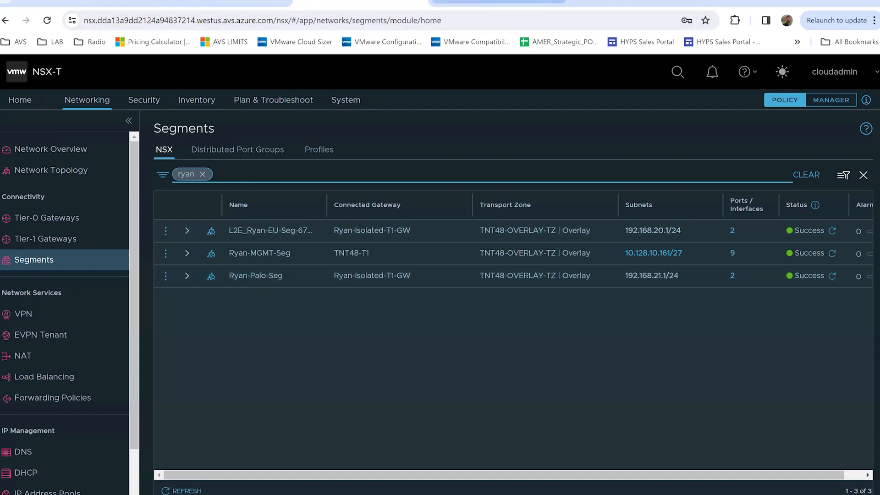
Add '(Ryan-Palo-Seg)' as a new line in the Miro Transit Segment box
left_click(501, 7)
left_click(500, 8)
left_click(311, 302)
left_click(316, 303)
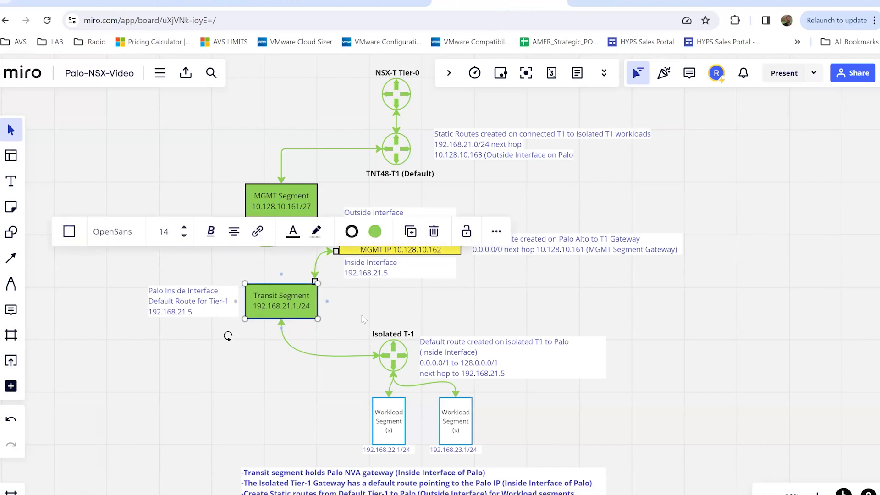
key("Return")
type("(Ryan-Palo-Seg)")
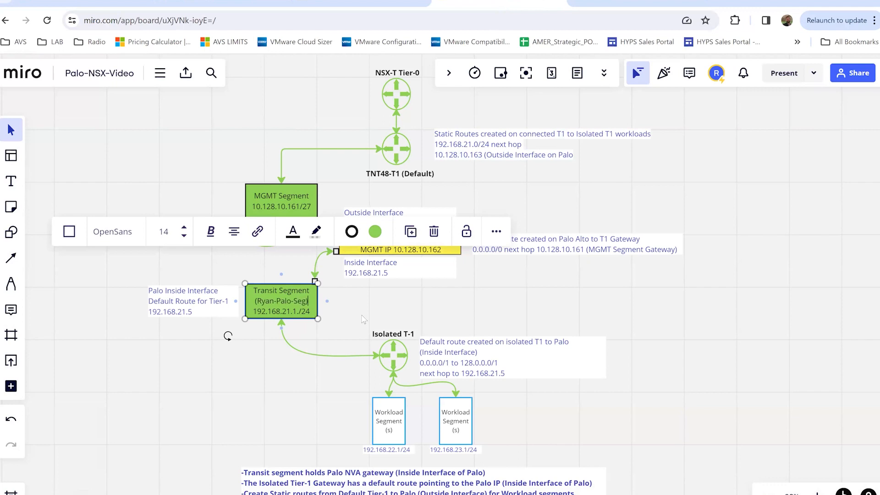
left_click(440, 313)
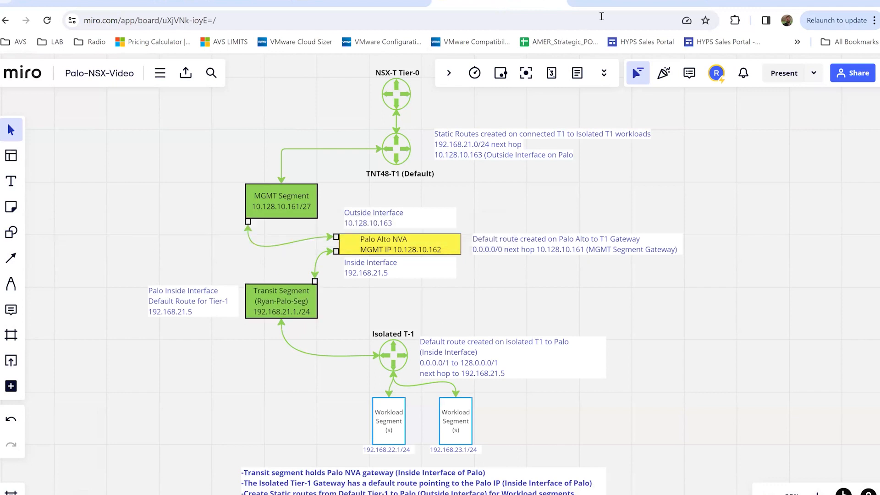
left_click(614, 9)
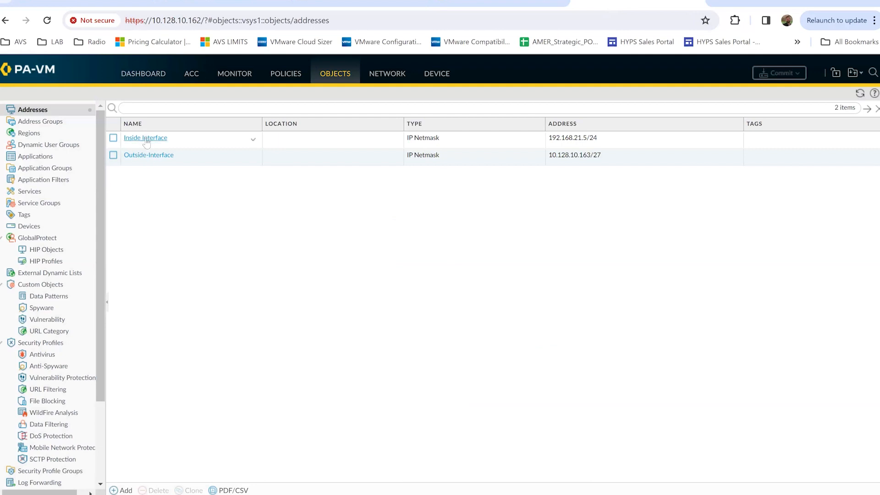
Review the PA-VM Ethernet interfaces and zones, then return to the Miro diagram
left_click(387, 76)
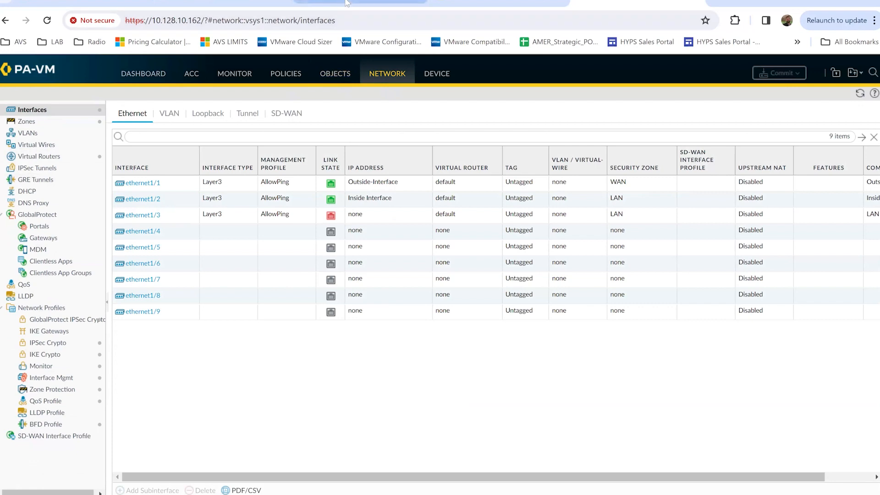
left_click(481, 2)
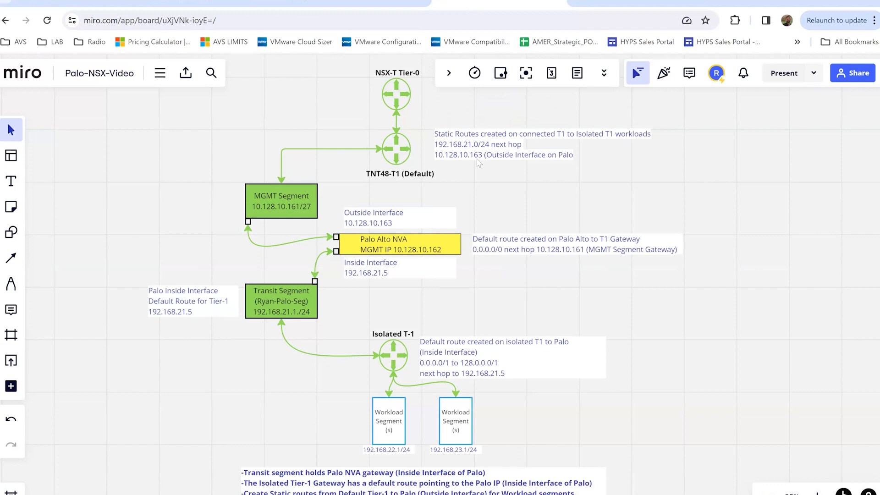
Filter the Tier-1 gateways by 'tnt' and open TNT48-T1 for editing
left_click(350, 1)
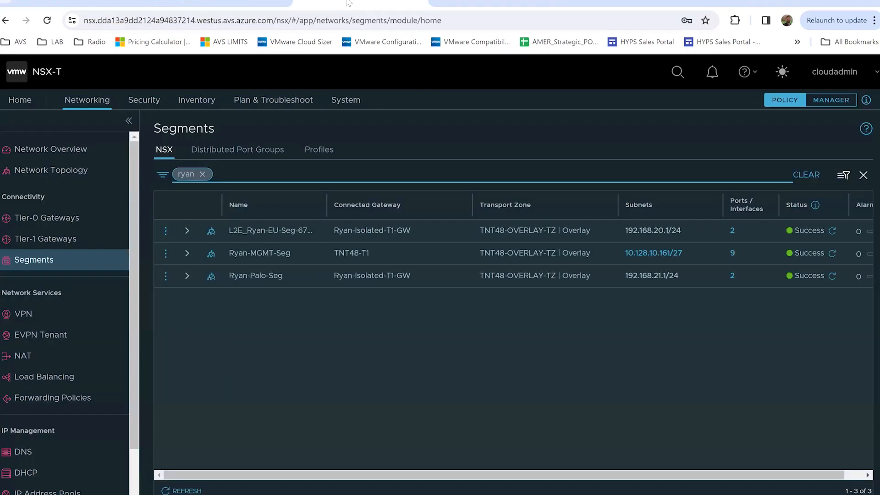
left_click(43, 245)
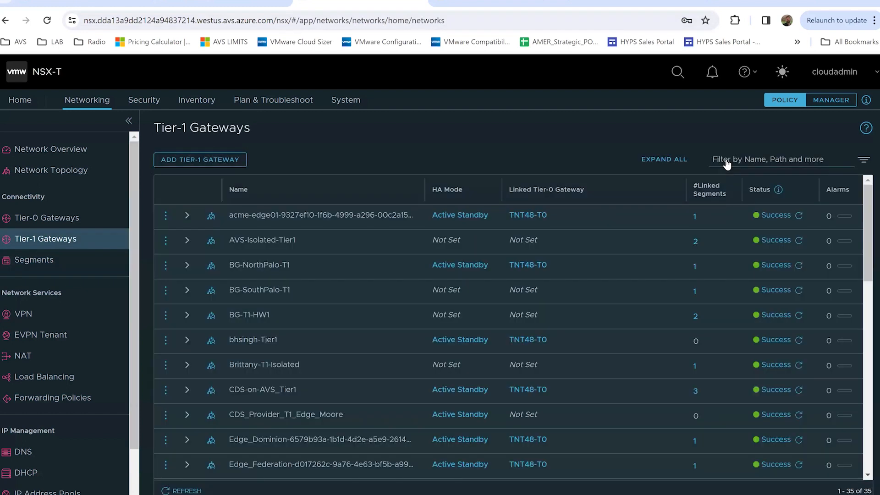
left_click(727, 161)
type("tnt")
key("Return")
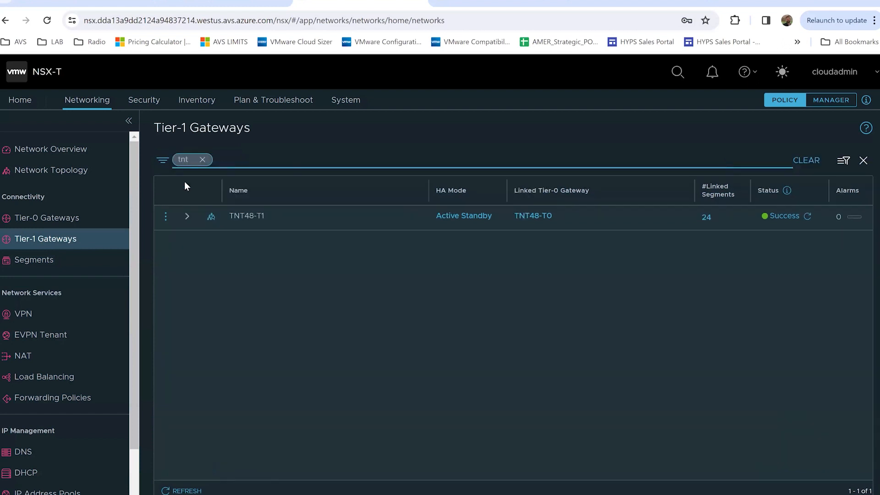
left_click(166, 217)
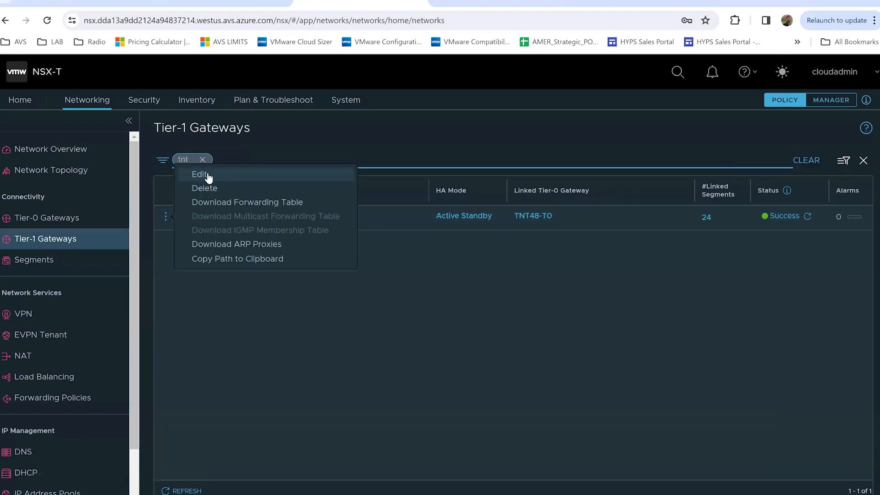
left_click(209, 175)
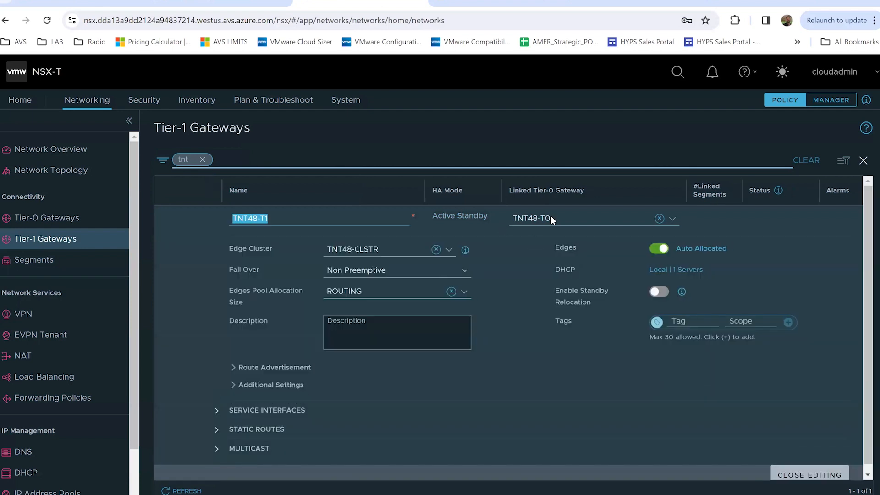
Expand TNT48-T1's static routes to list Ryan-Palo-Route-1 and vcf-static-dm-1
scroll(213, 412, "down", 1)
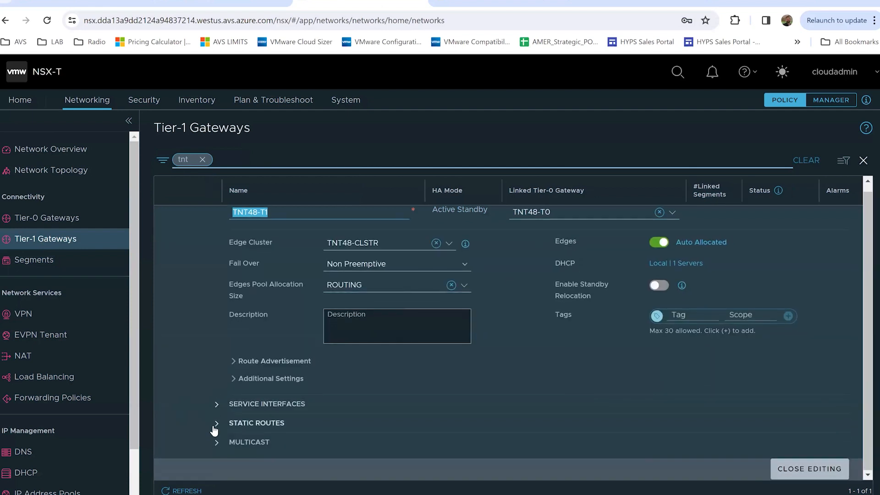
left_click(215, 423)
scroll(301, 415, "down", 1)
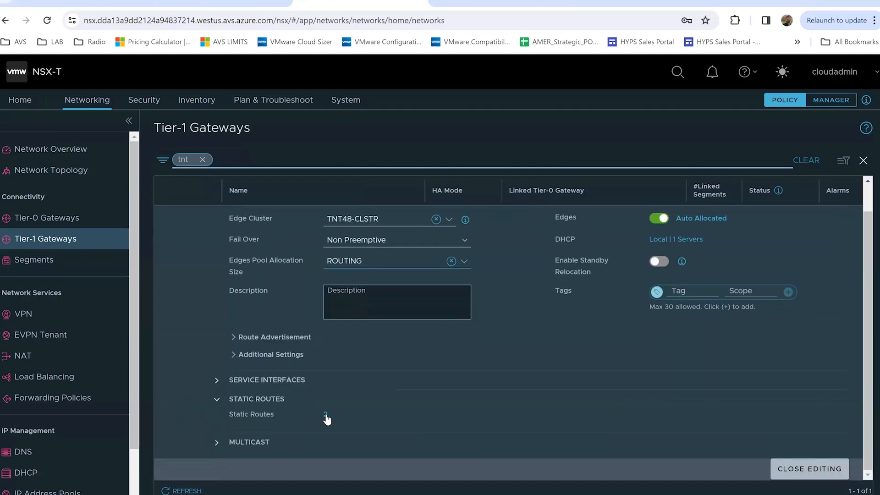
left_click(325, 414)
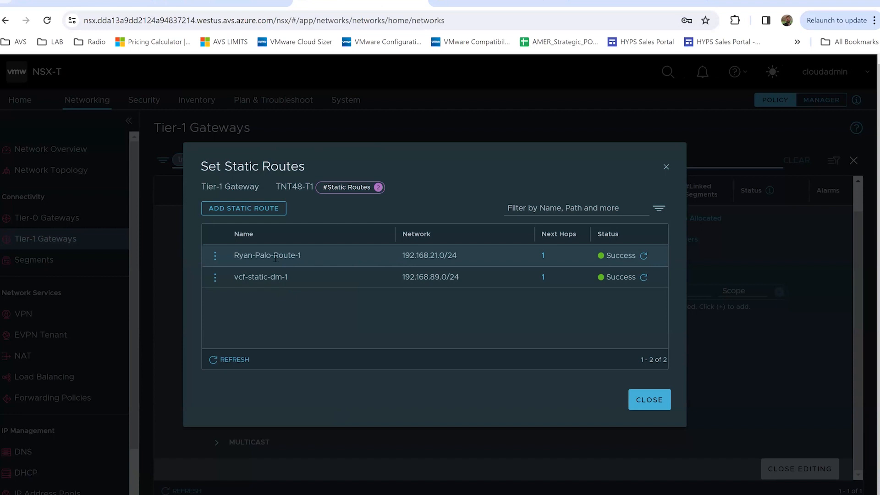
Highlight Ryan-Palo-Route-1's 192.168.21.0/24 network and check its next hop 10.128.10.163 against the diagram
left_click_drag(235, 255, 306, 256)
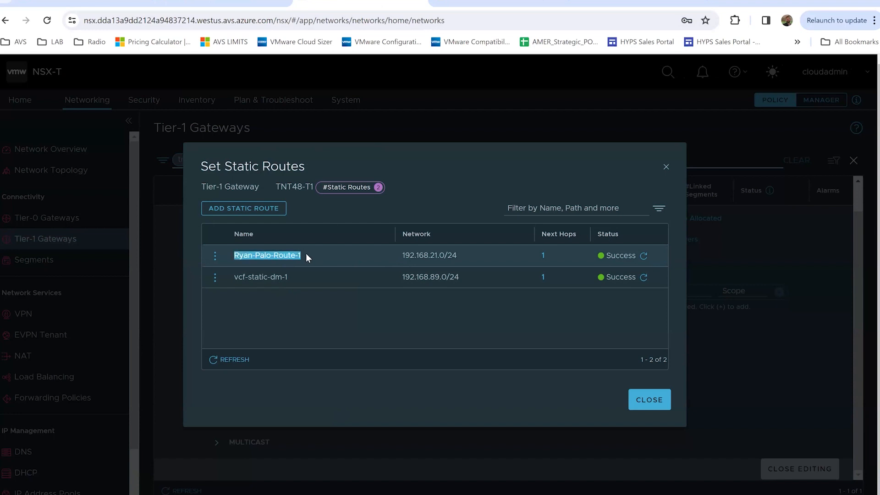
left_click_drag(402, 255, 457, 256)
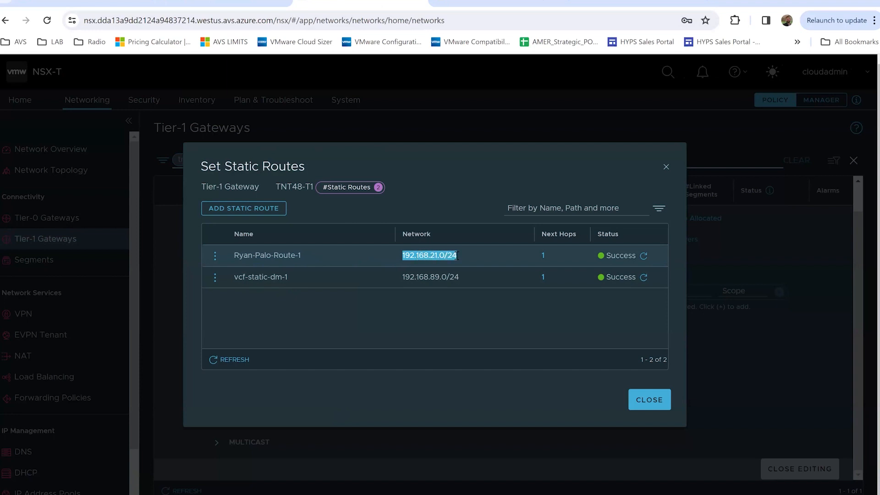
left_click(542, 255)
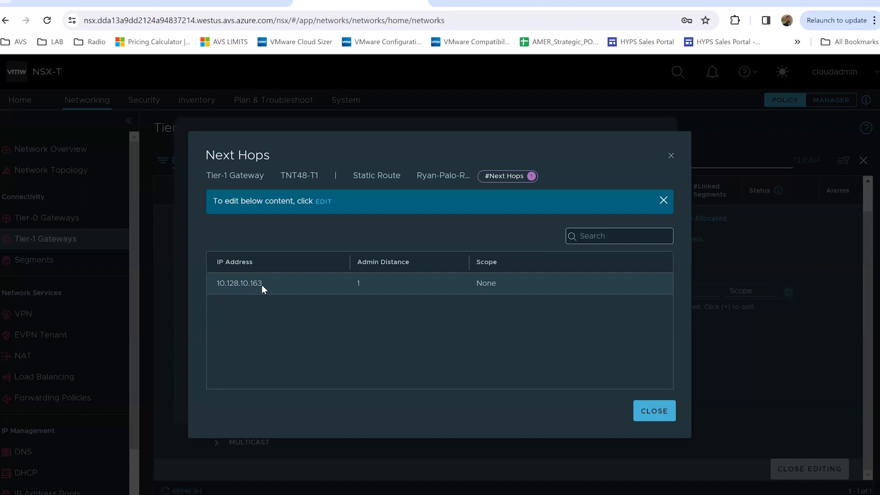
left_click(476, 1)
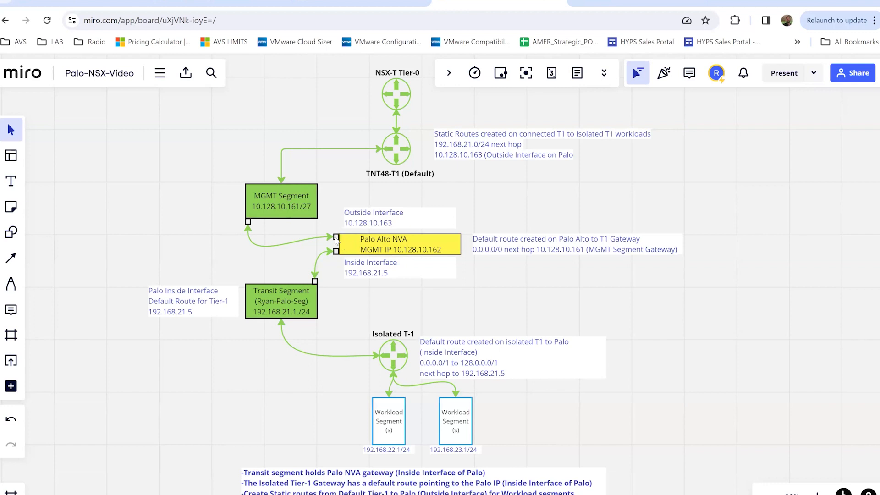
left_click(372, 5)
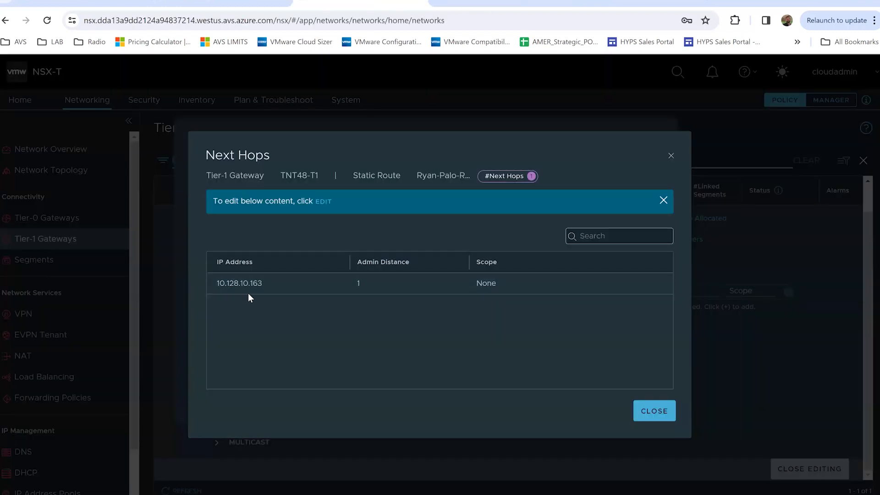
Start a new static route named Static-Route-1 for network 192.168.21.0/24
left_click(654, 413)
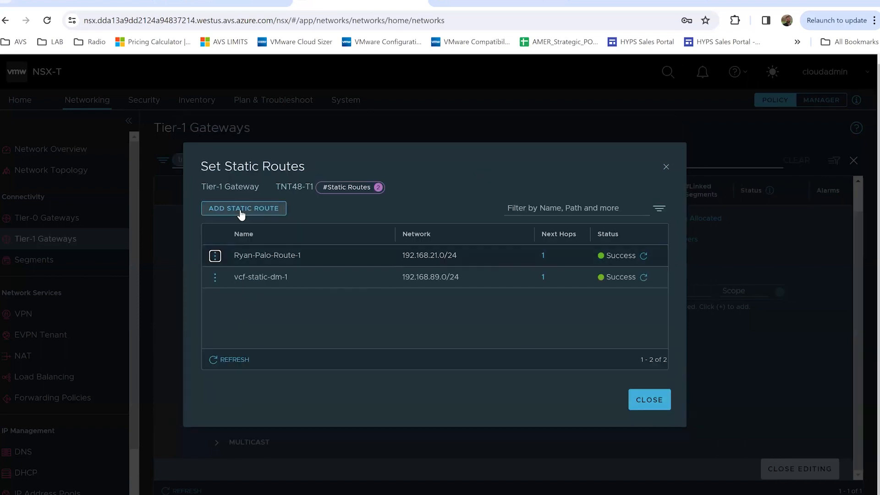
left_click(241, 211)
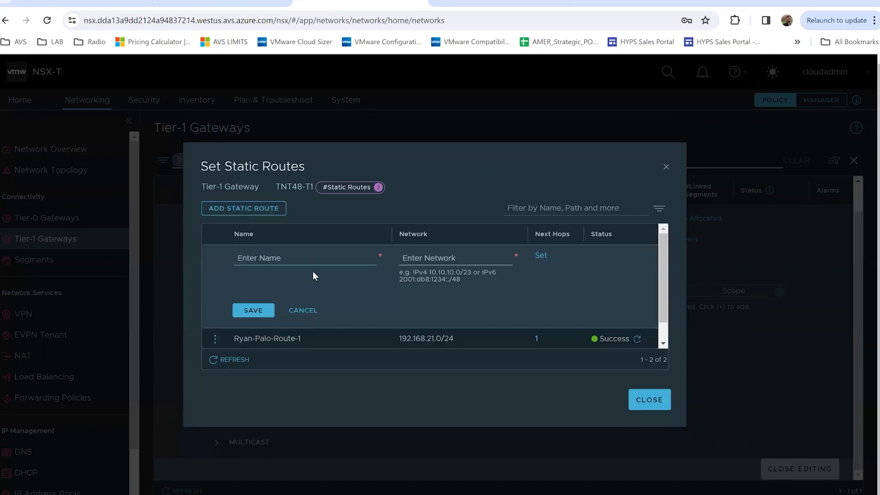
type("Static-")
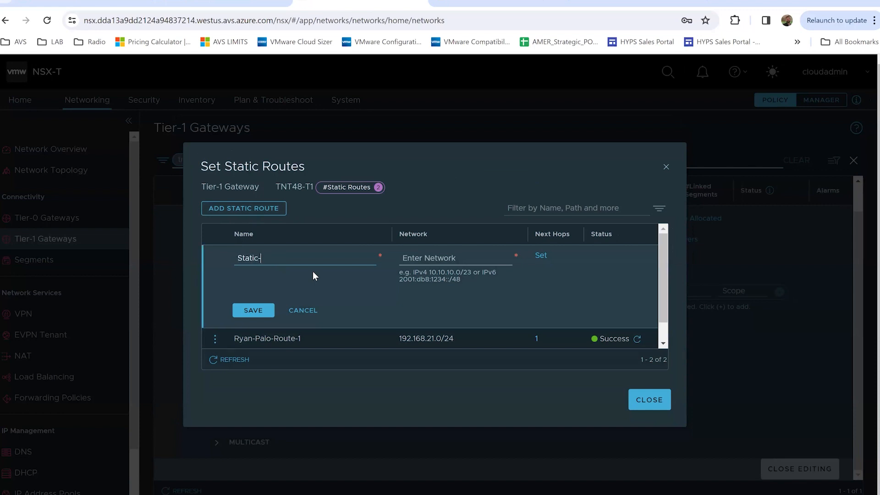
type("Route-1")
left_click(449, 260)
type("192")
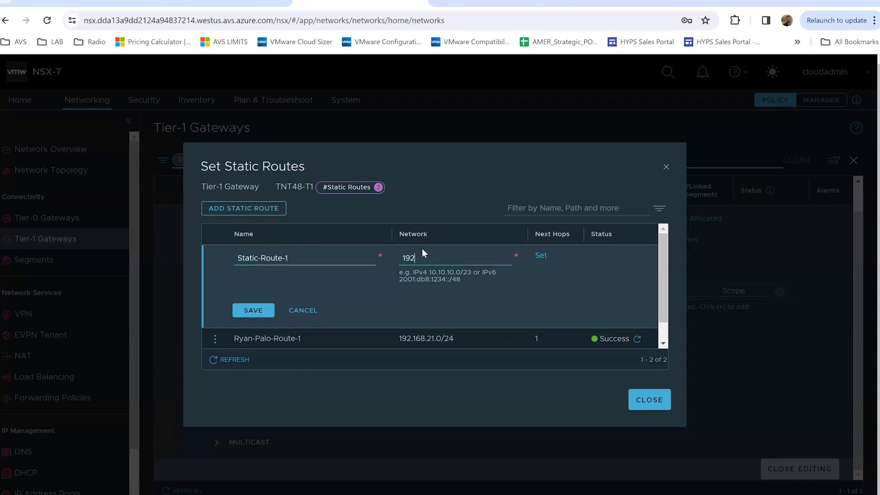
type(".168.21.0/24")
Enter next hop 10.128.10.163 for Static-Route-1, then discard it and cancel Set Next Hops
left_click(543, 258)
left_click(249, 221)
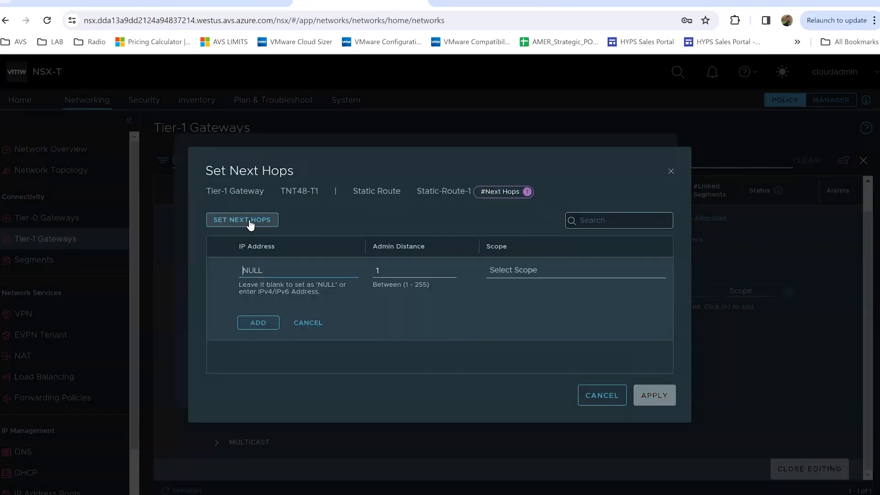
left_click(290, 277)
type("10.128")
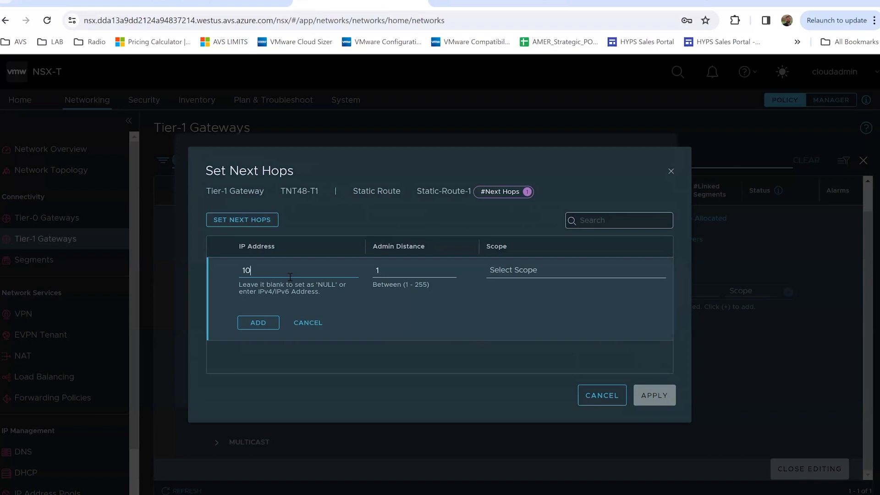
type(".")
left_click(367, 2)
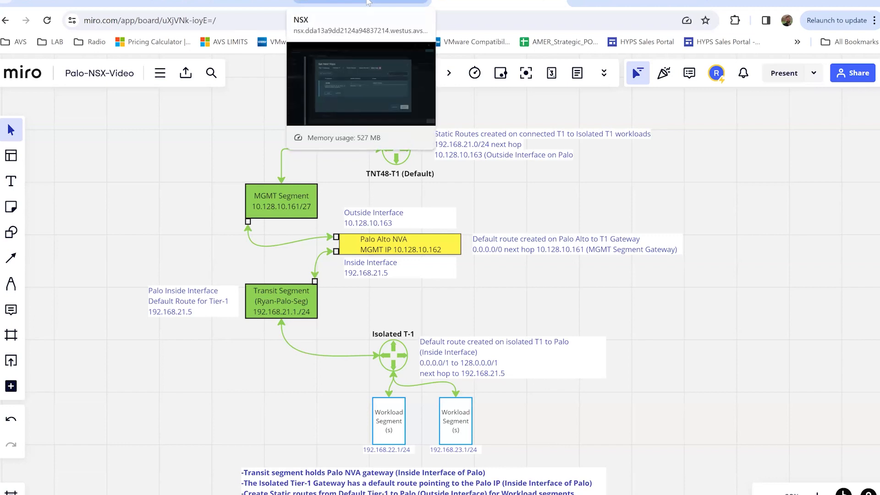
left_click(366, 3)
type("10.163")
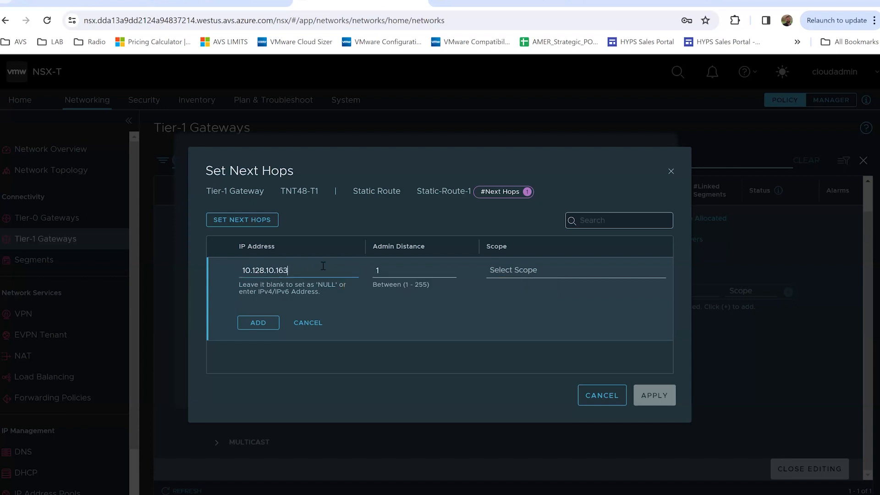
left_click(411, 268)
left_click(306, 326)
left_click(602, 396)
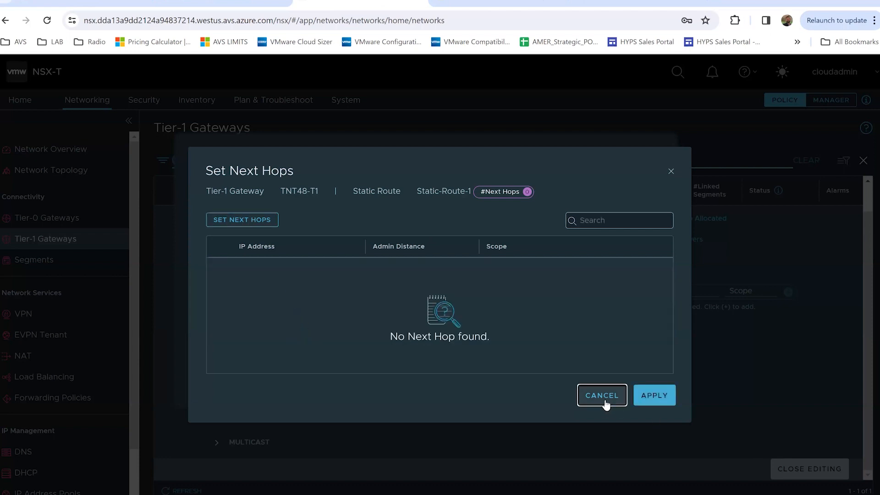
Discard Static-Route-1, close TNT48-T1's static routes and editor, and clear the tnt filter
left_click(303, 311)
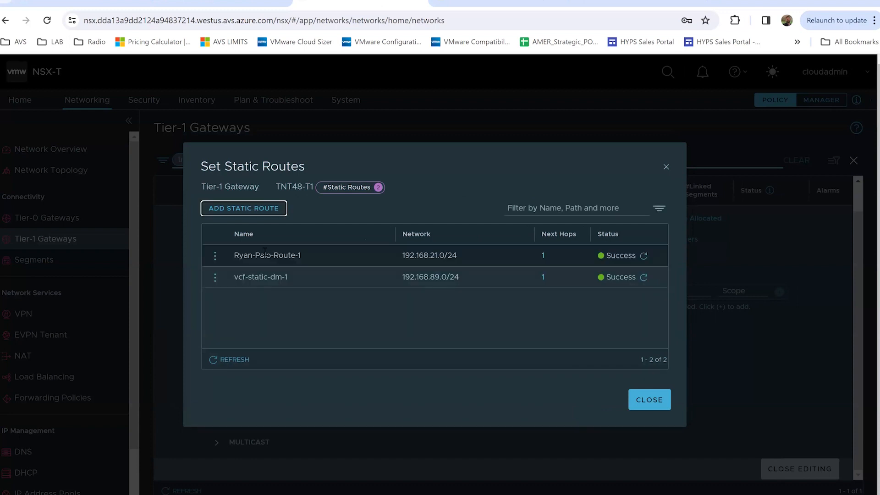
left_click(648, 400)
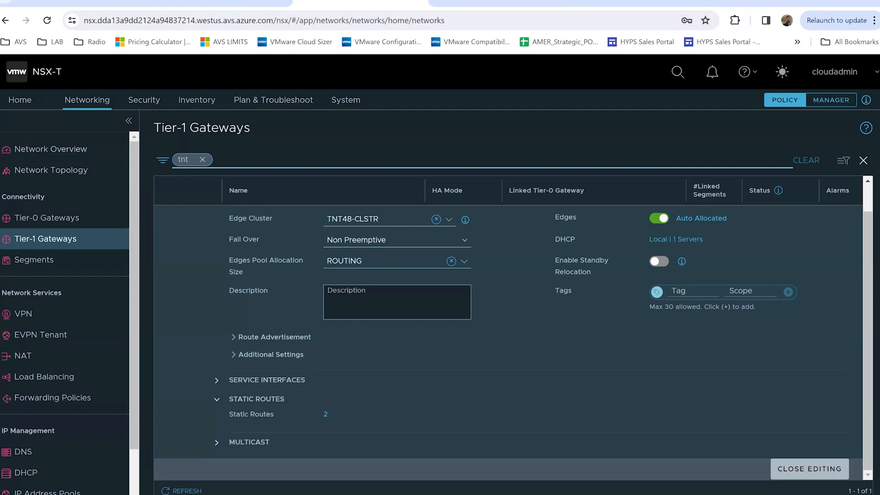
left_click(809, 469)
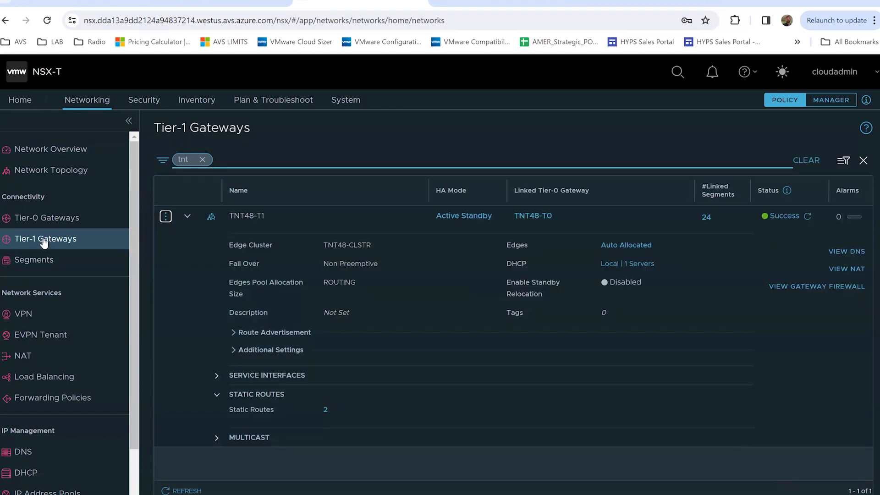
left_click(203, 159)
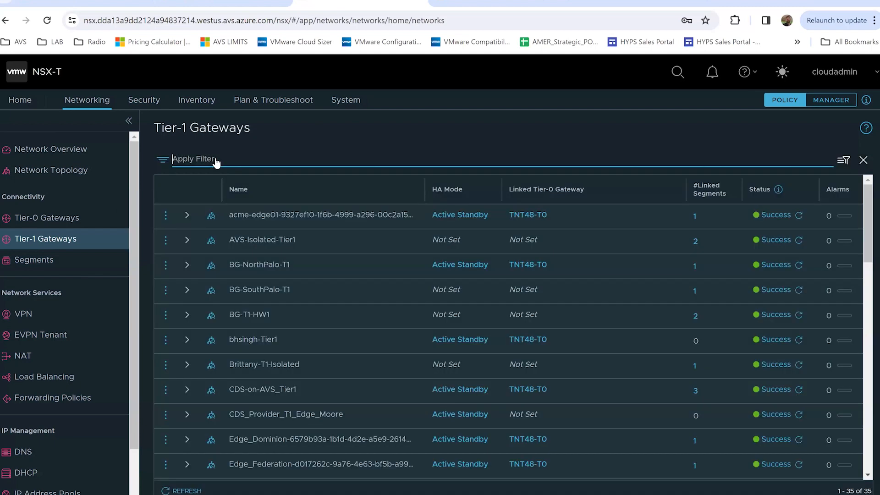
Filter the Tier-1 gateways by 'ryan'
left_click(258, 161)
type("ryn")
key("BackSpace")
type("an")
key("Return")
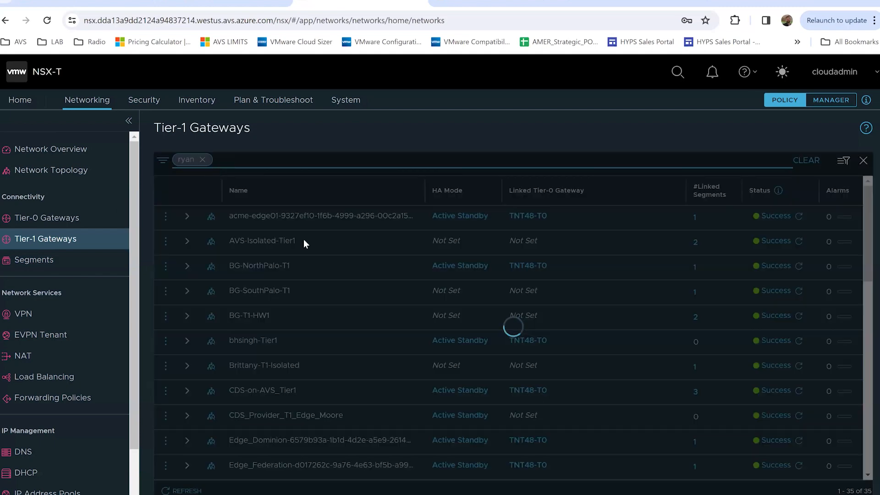
Open Ryan-Isolated-T1-GW for editing and expand its two static routes
left_click(165, 271)
left_click(201, 224)
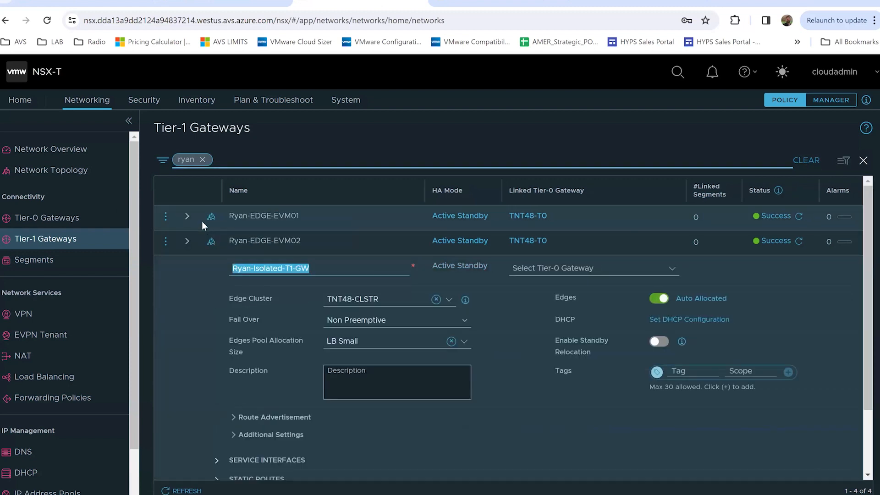
scroll(243, 369, "down", 2)
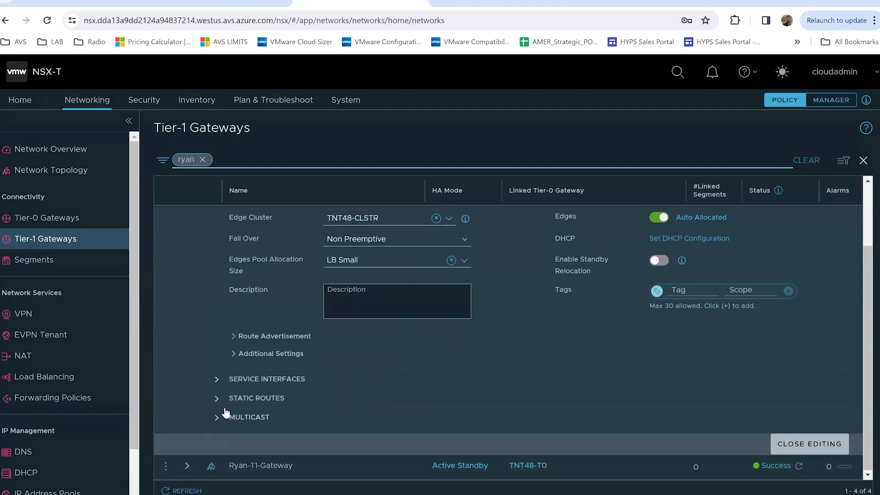
left_click(262, 402)
scroll(307, 389, "down", 1)
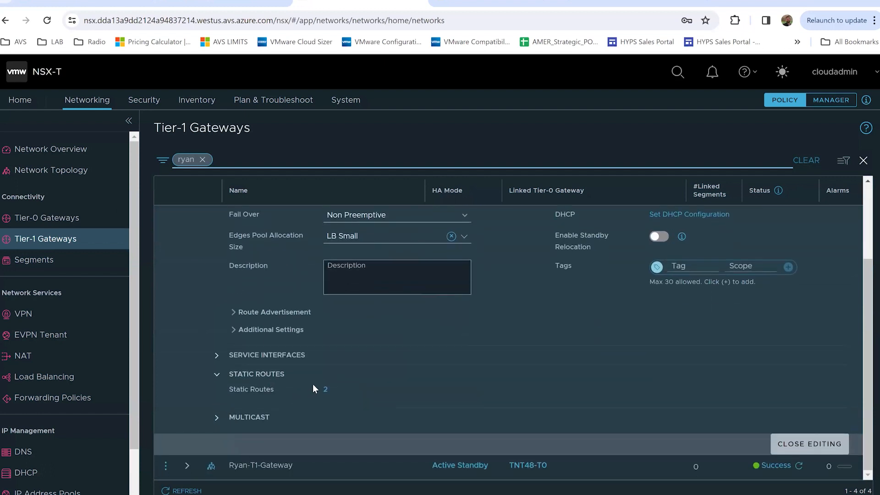
left_click(325, 390)
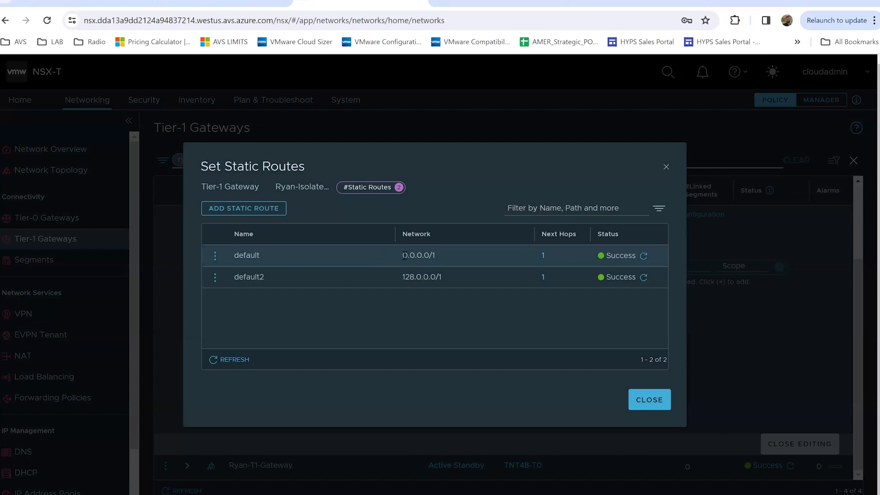
left_click_drag(403, 255, 431, 255)
left_click(543, 256)
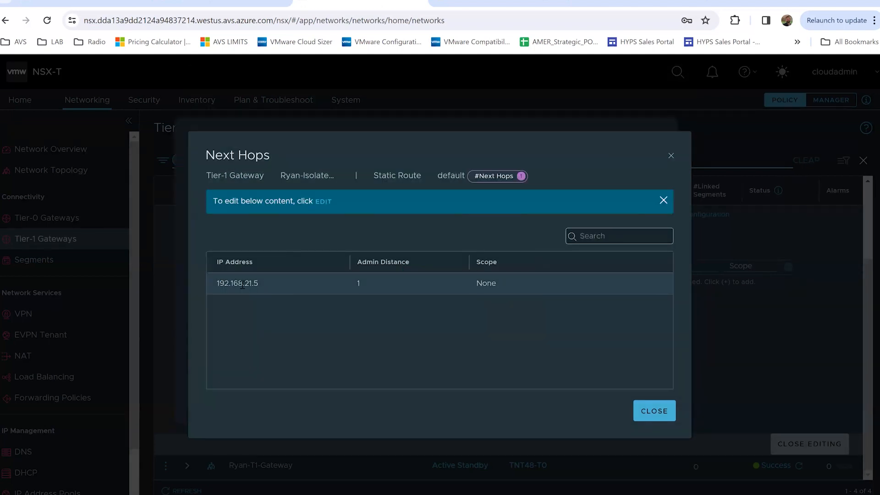
left_click_drag(216, 282, 264, 284)
left_click(654, 413)
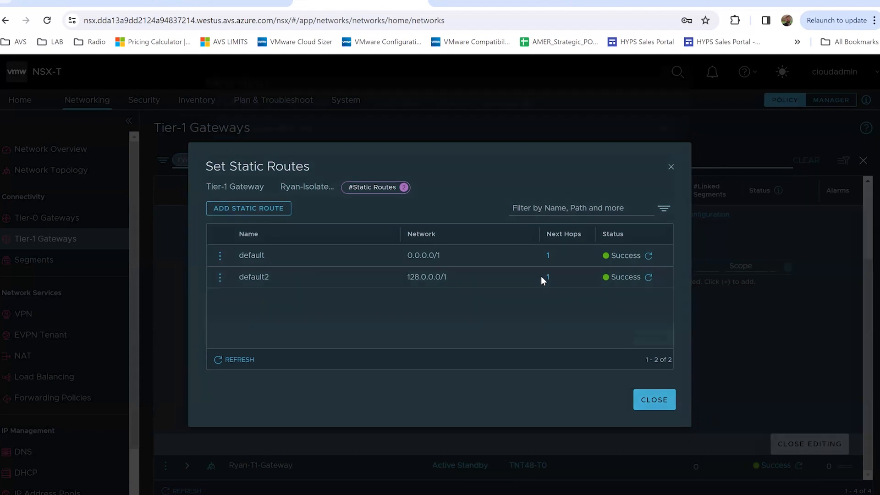
left_click(542, 279)
left_click(650, 412)
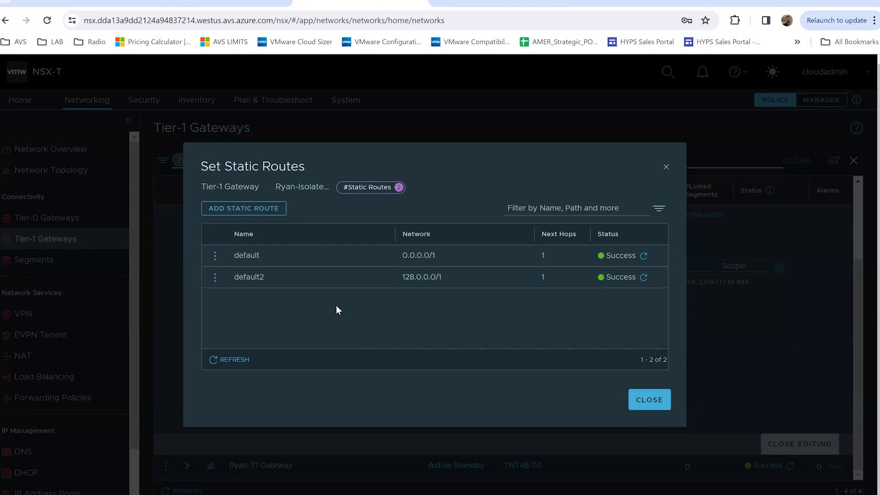
left_click(543, 255)
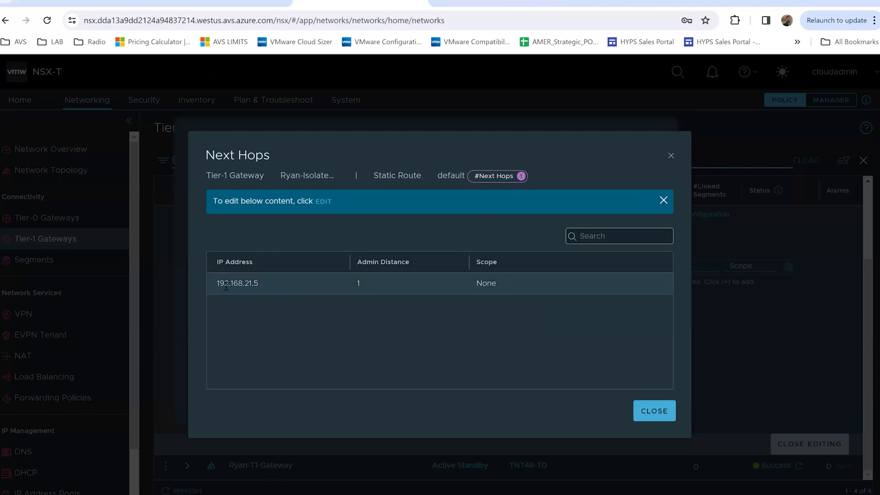
left_click(642, 409)
left_click(642, 408)
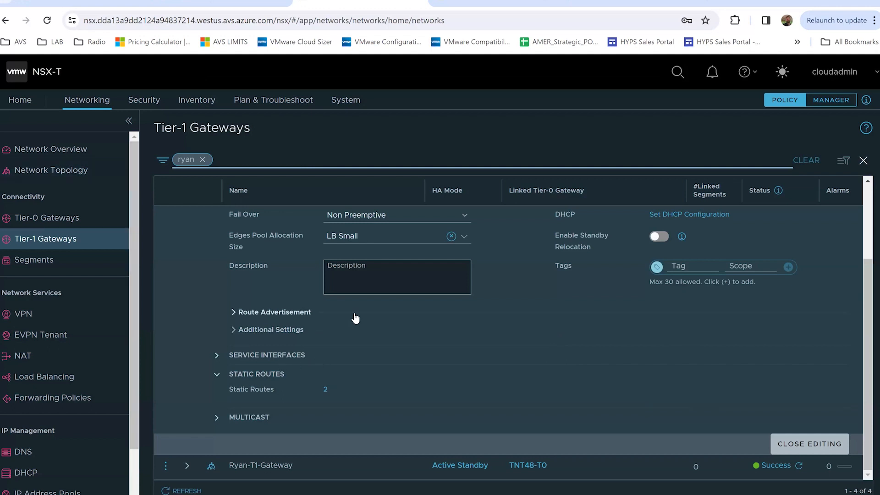
Close Ryan-Isolated-T1-GW's editor without changes and collapse its row, showing all four Ryan gateways
left_click(809, 444)
left_click(187, 224)
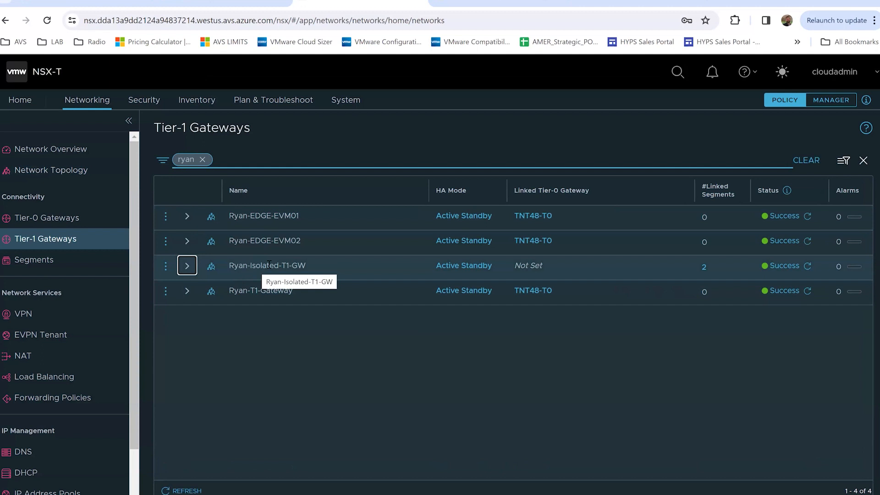
Glance at the Palo-NSX-Video diagram, then switch to PA-VM's Ethernet interfaces page
left_click(492, 5)
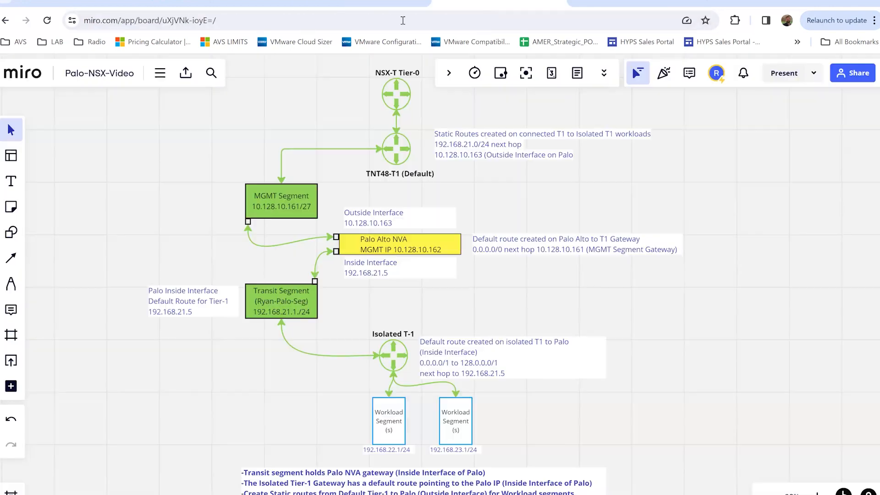
left_click(599, 6)
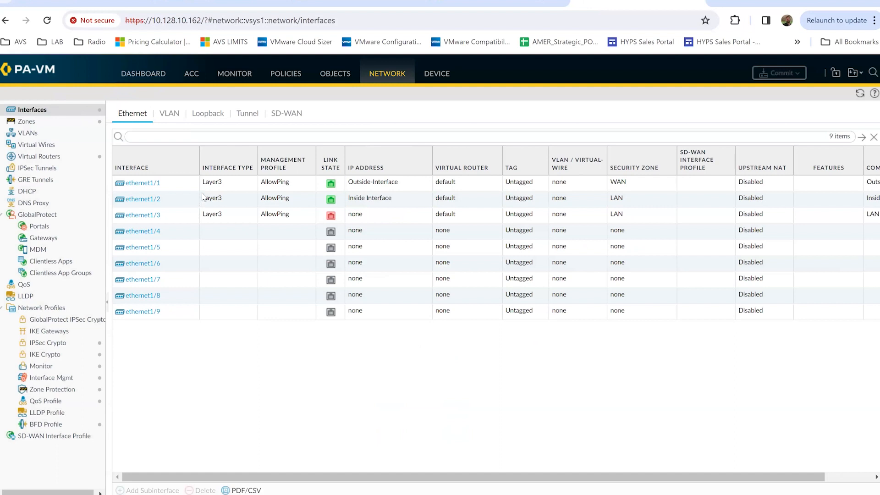
Open the default virtual router's Default Route: 0.0.0.0/0 via ethernet1/1, next hop 10.128.10.161
left_click(41, 157)
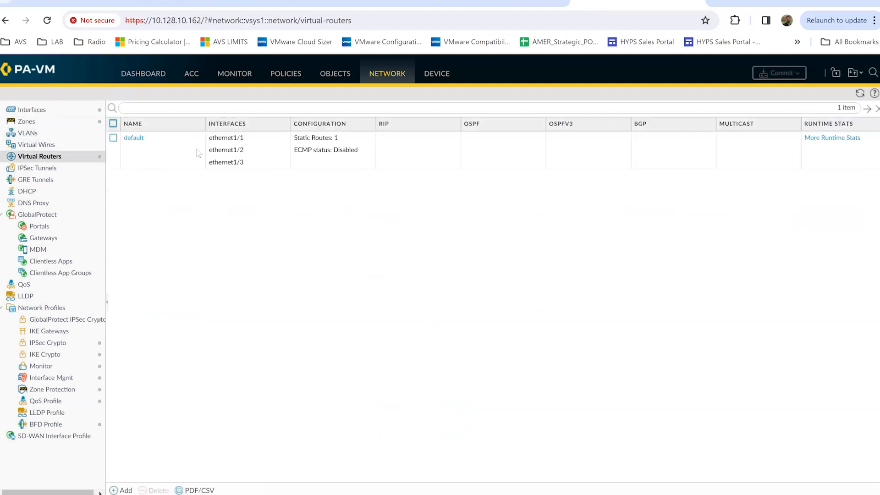
left_click(133, 138)
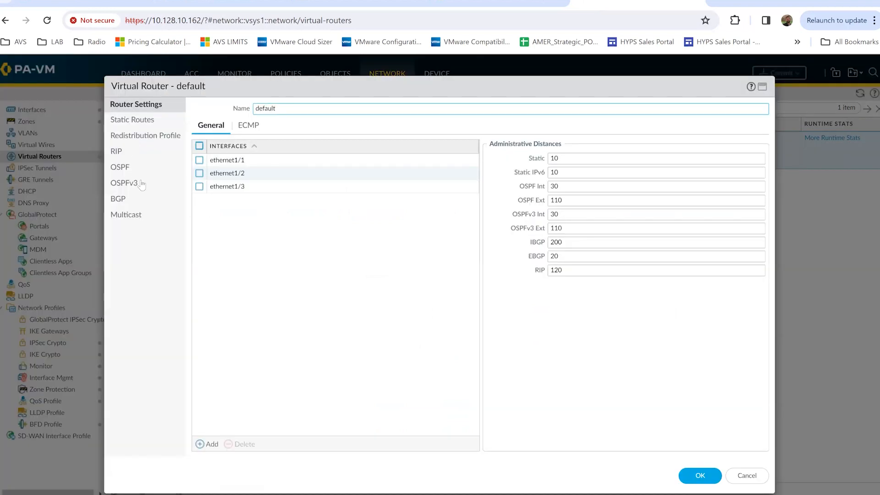
left_click(140, 120)
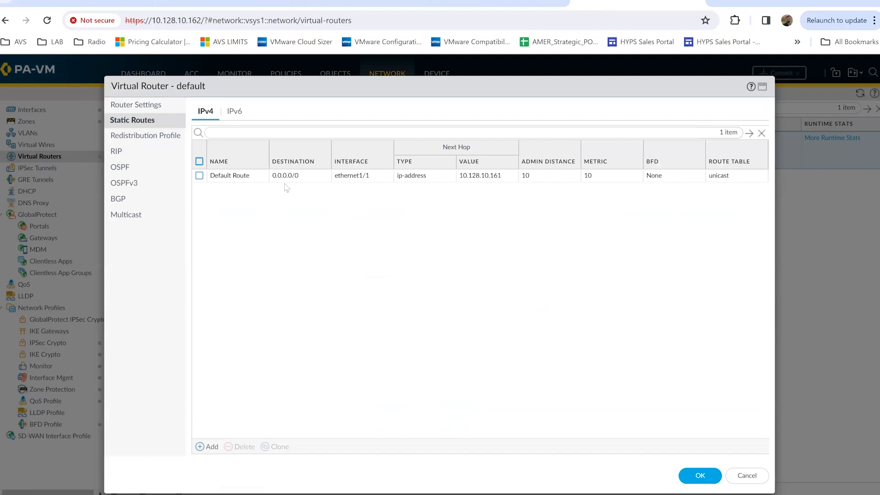
left_click(223, 176)
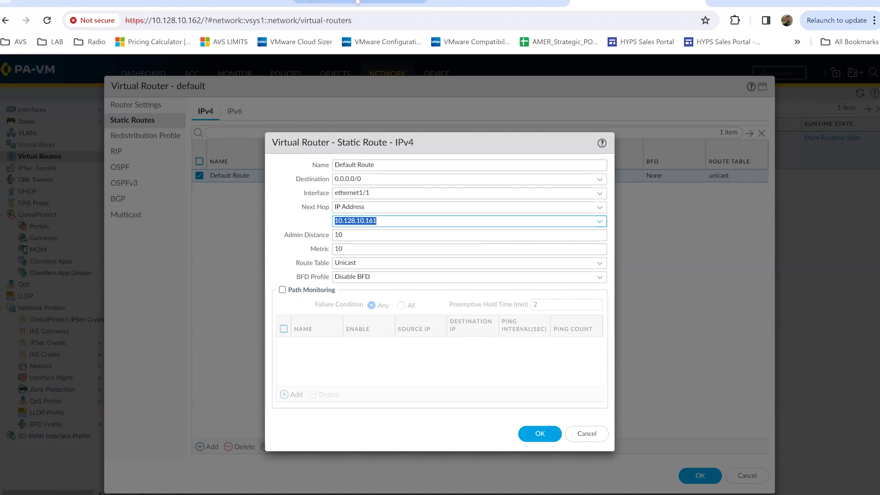
mouse_move(352, 1)
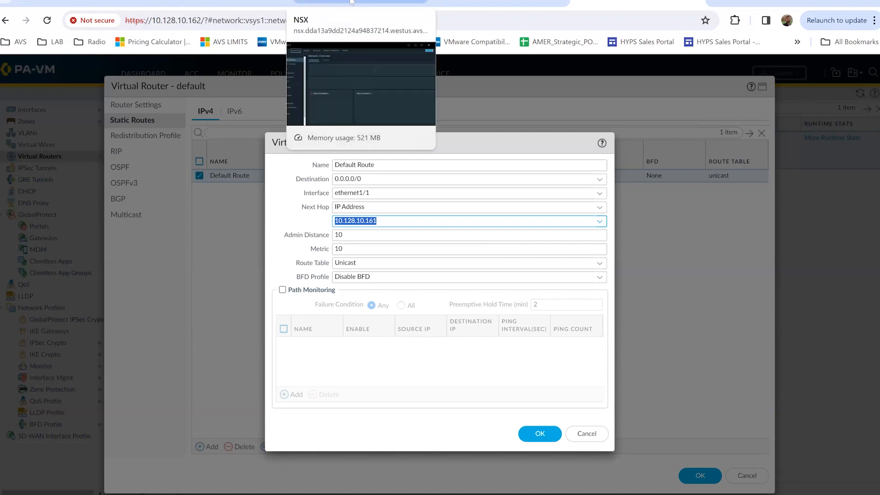
left_click(352, 2)
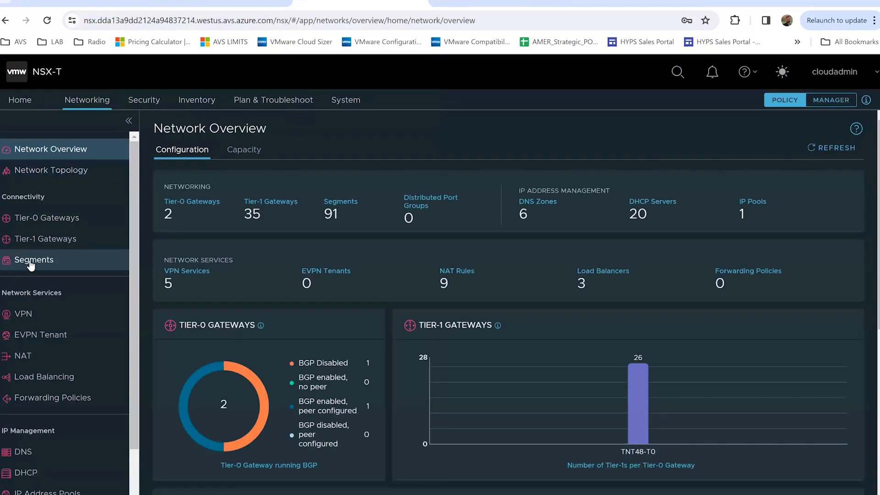
left_click(30, 263)
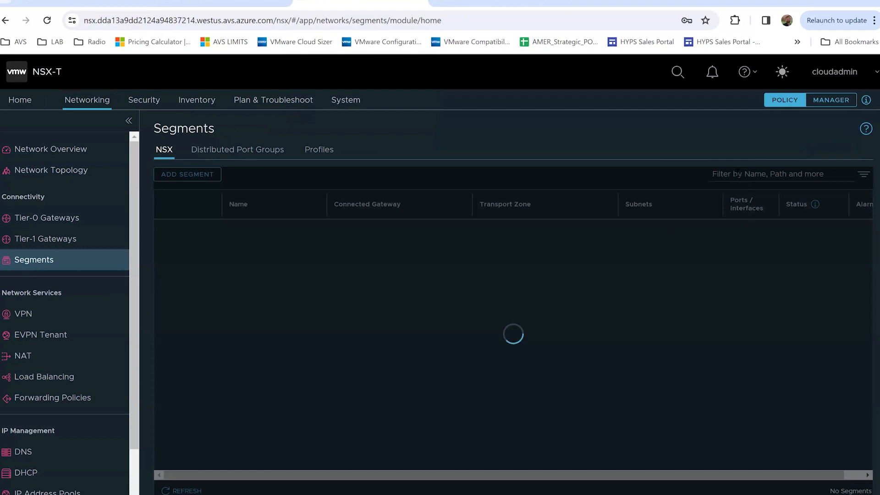
left_click(735, 175)
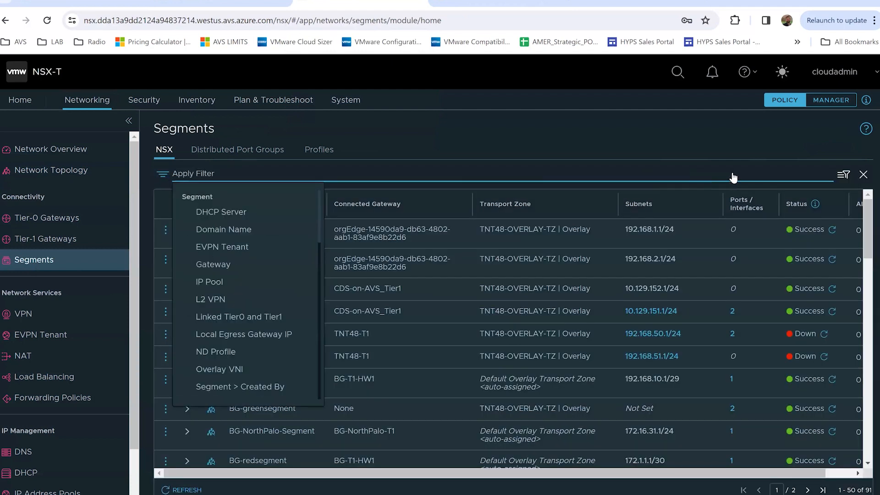
type("mgmt")
key("Return")
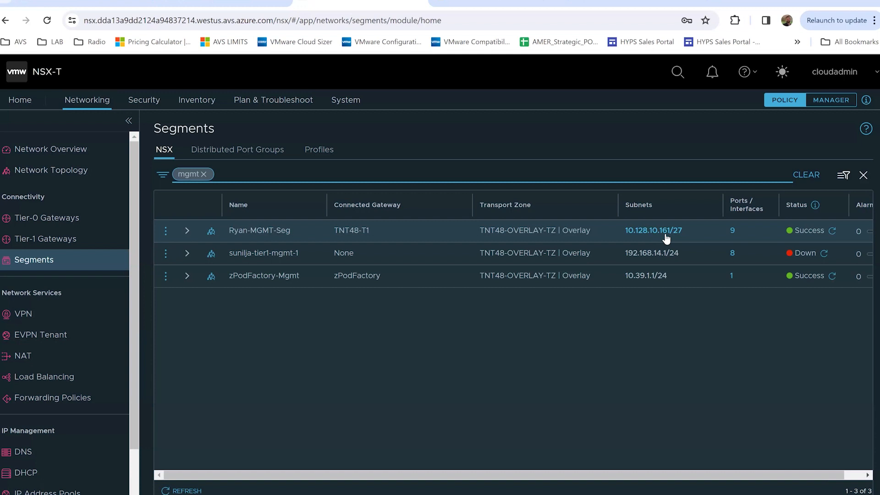
left_click(166, 230)
left_click(205, 190)
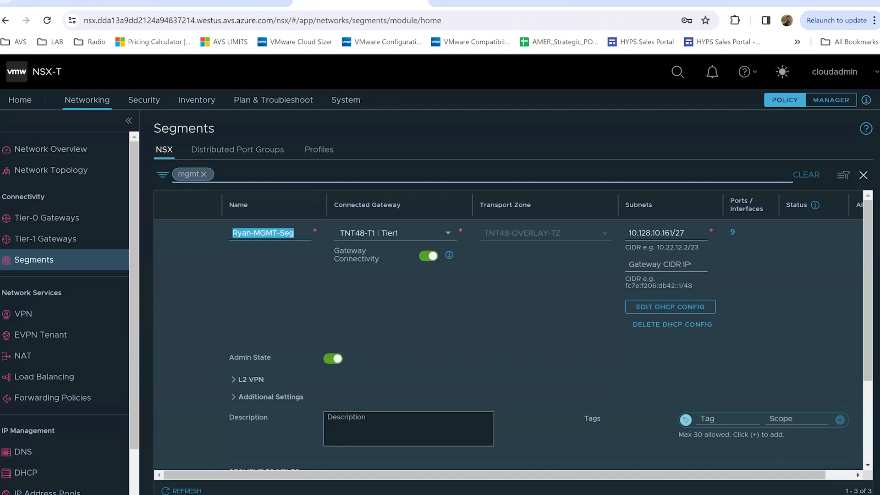
left_click(596, 3)
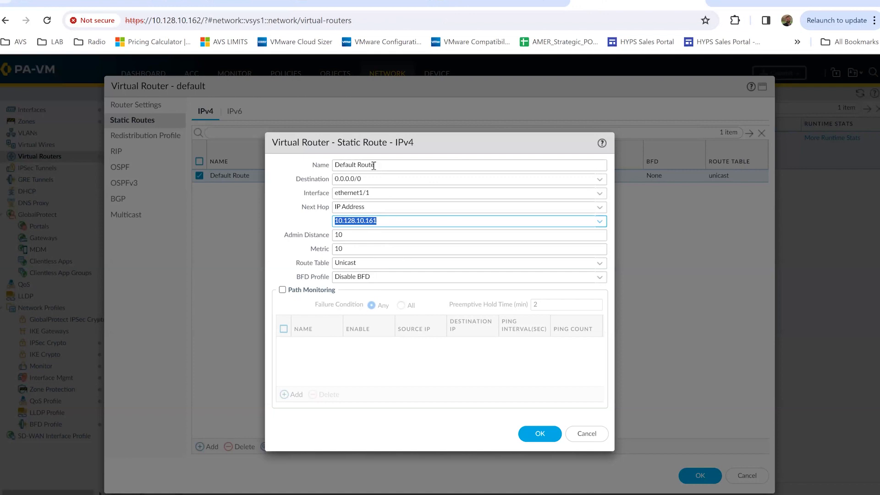
Confirm the Default Route and default virtual router dialogs with OK, leaving routing unchanged
left_click(539, 435)
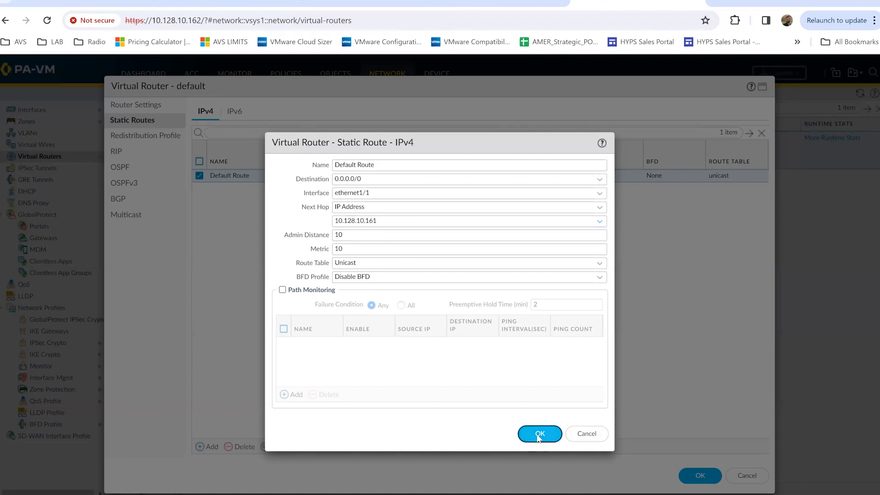
left_click(713, 476)
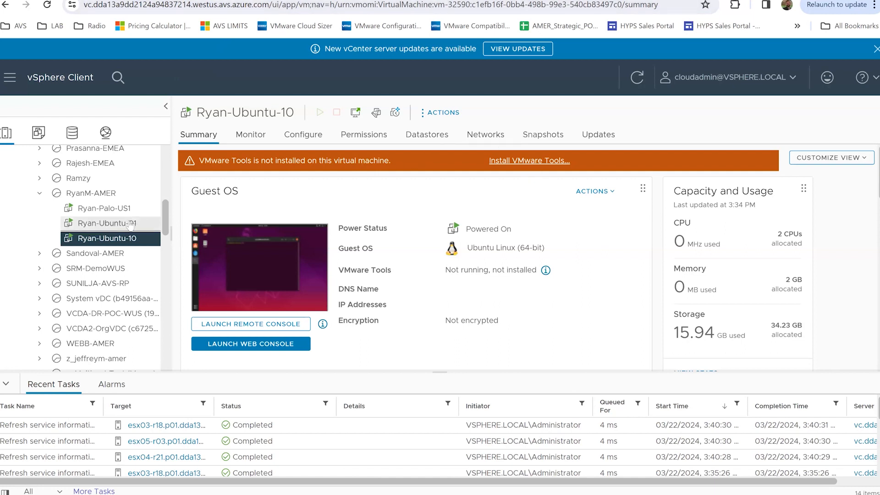
Review Ryan-Ubuntu-10's vSphere summary, then return to the Palo-NSX-Video Miro diagram
left_click(112, 224)
scroll(272, 301, "down", 3)
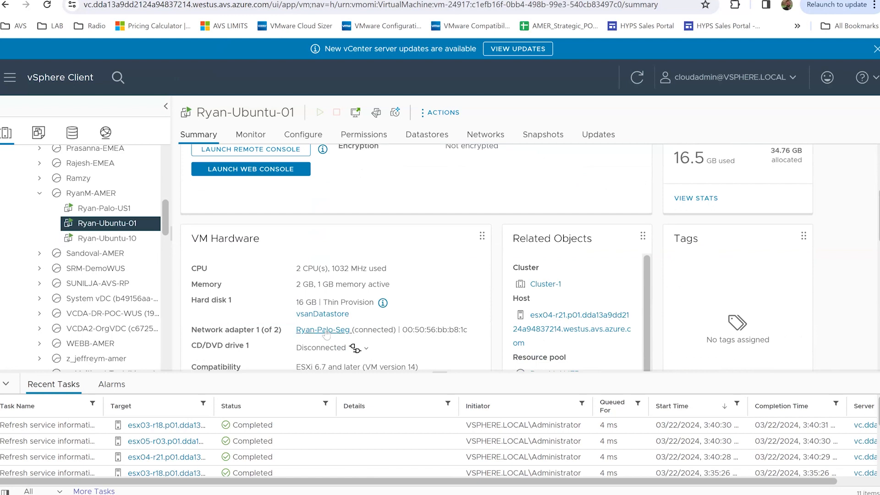
left_click(114, 238)
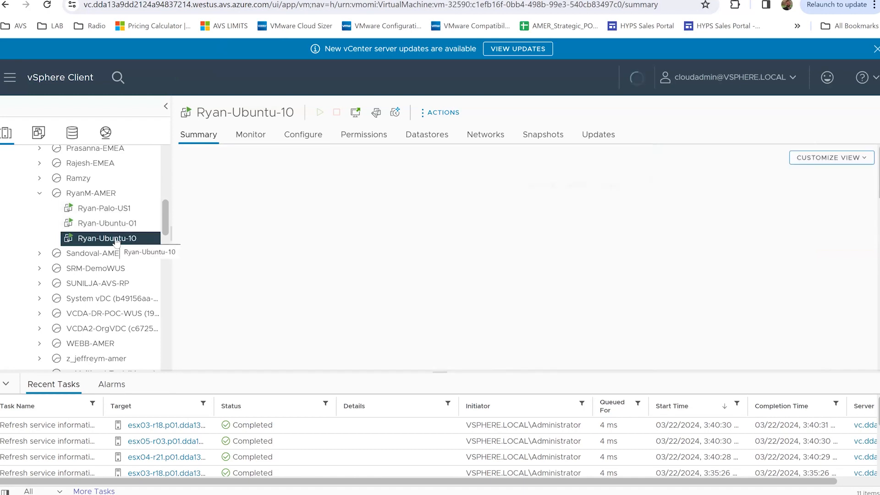
scroll(438, 306, "down", 3)
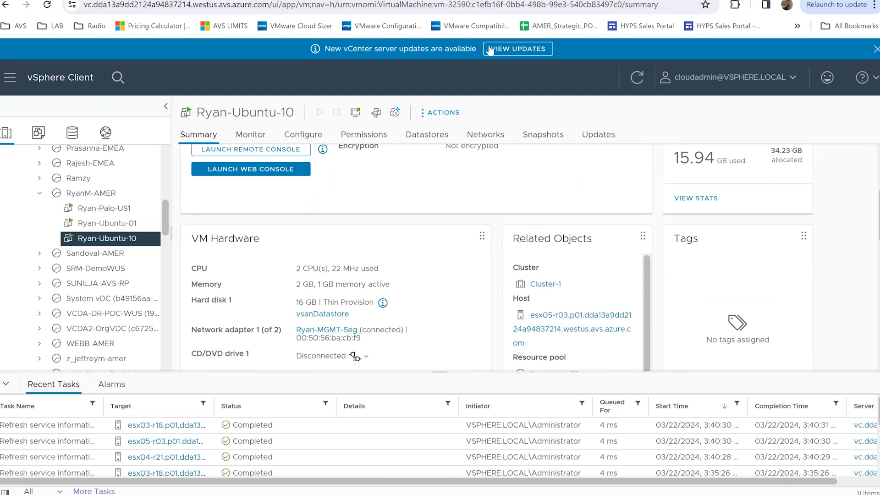
left_click(367, 1)
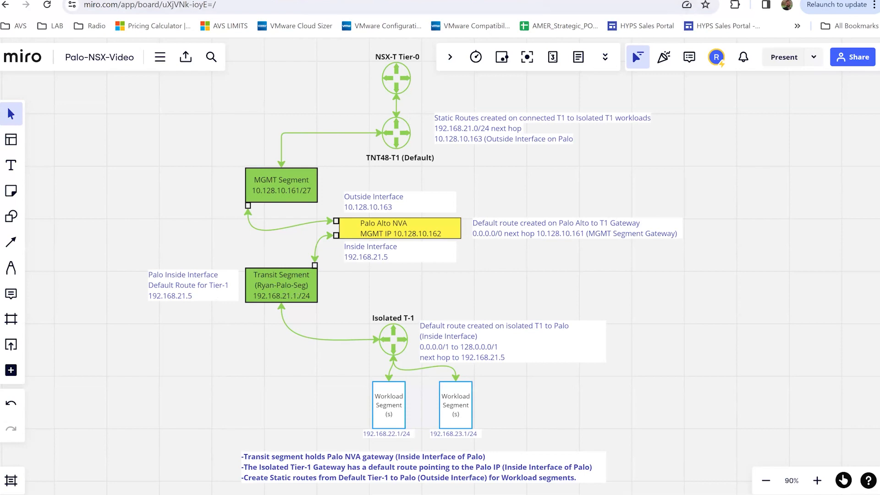
Switch to PA-VM's Security rulebase showing five rules, including the ping and HTTP/HTTPS allows
left_click(247, 1)
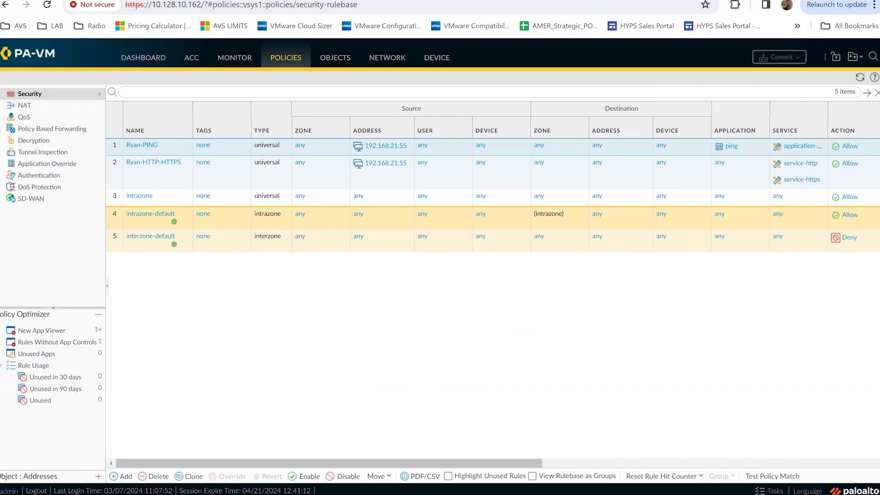
On Ryan-Ubuntu-01, run ifconfig to show ens160 at 192.168.21.55, netmask 255.255.255.0
left_click(269, 1)
type("ifconfig")
key("Return")
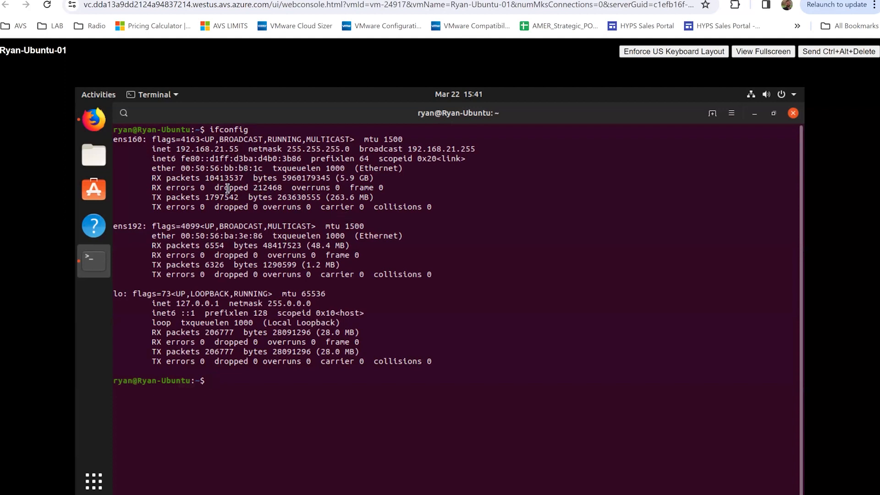
Load microsoft.com in a fresh Firefox window on the VM, then return to PA-VM's rulebase
left_click(99, 126)
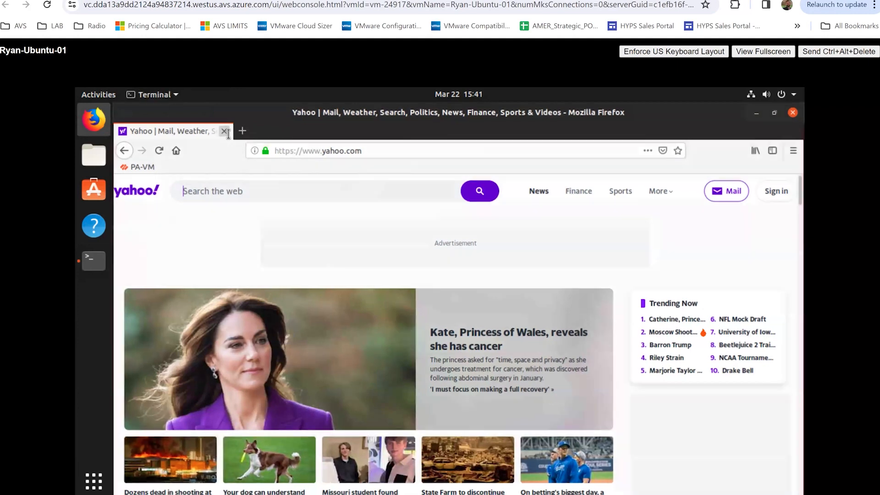
left_click(223, 133)
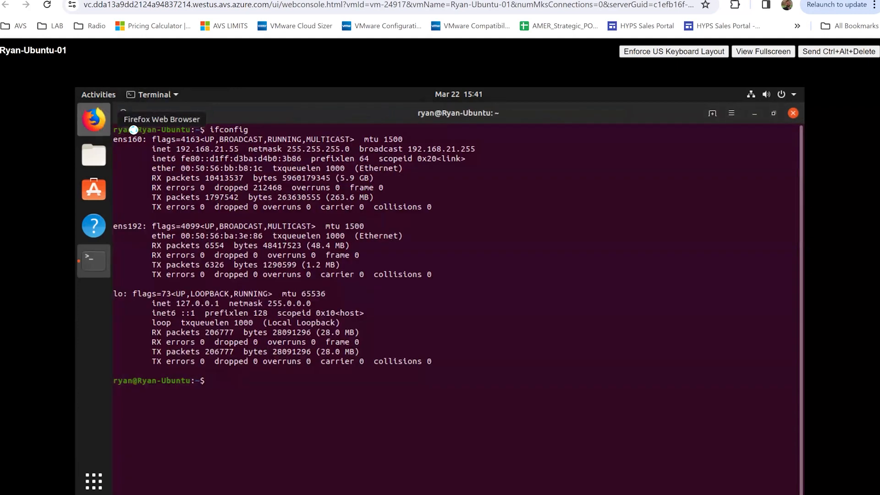
left_click(97, 125)
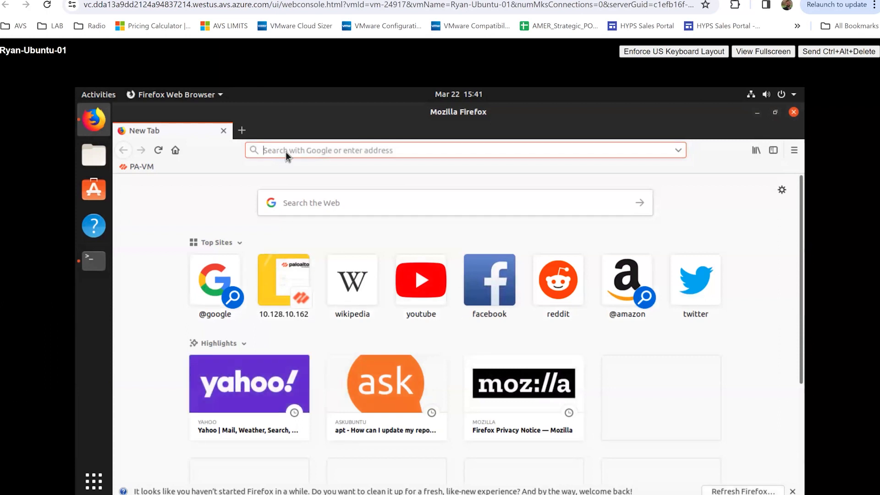
type("microsoft.com")
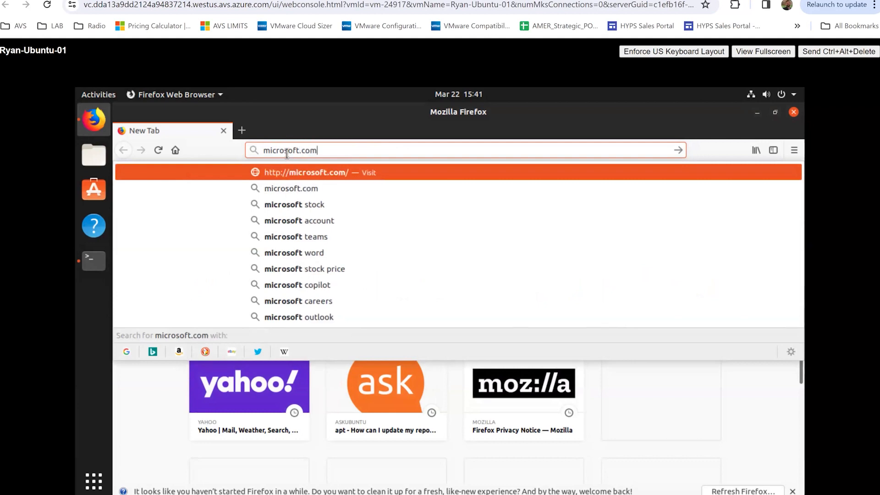
key("Return")
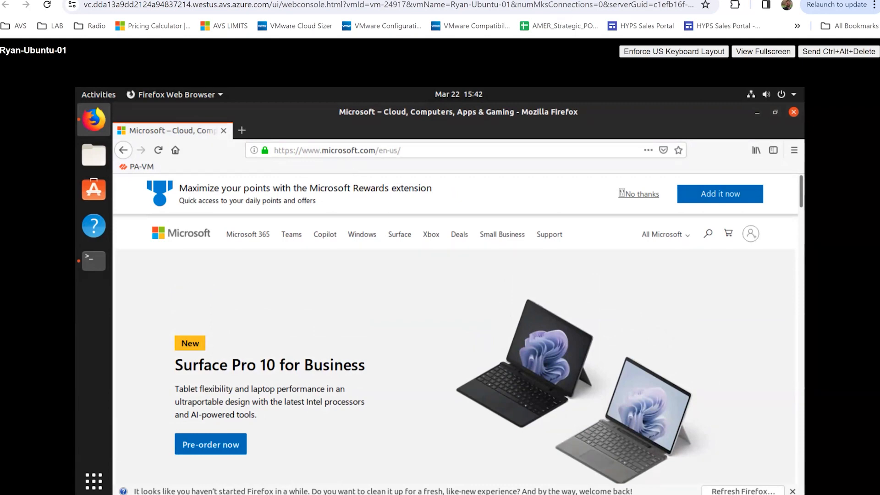
left_click(596, 1)
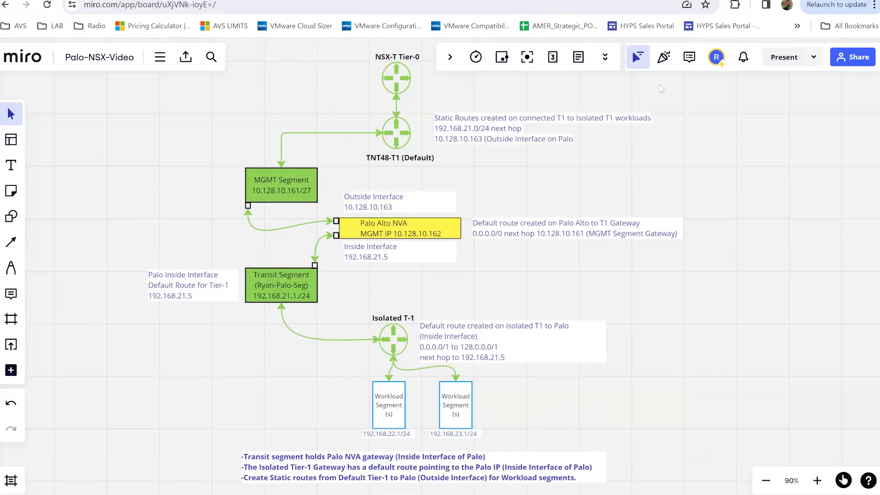
left_click(513, 0)
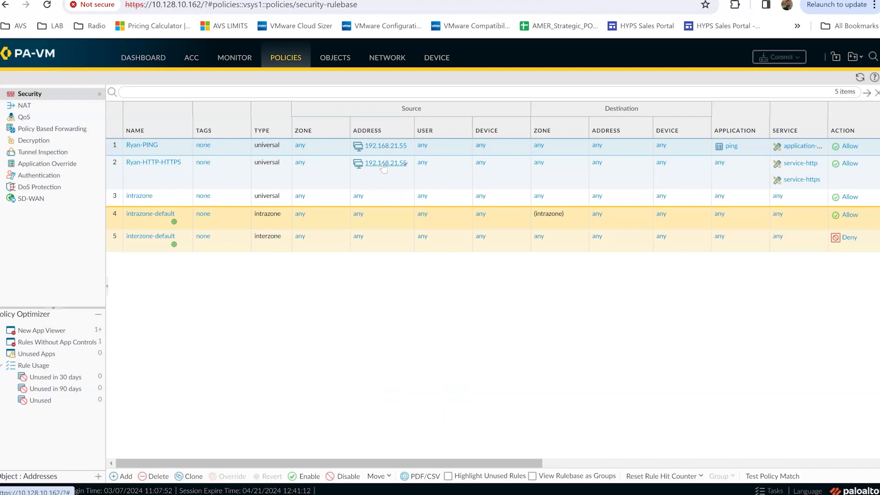
Switch the Ryan-HTTP-HTTPS rule's action from Allow to Deny and commit the firewall configuration
left_click(850, 163)
left_click(541, 258)
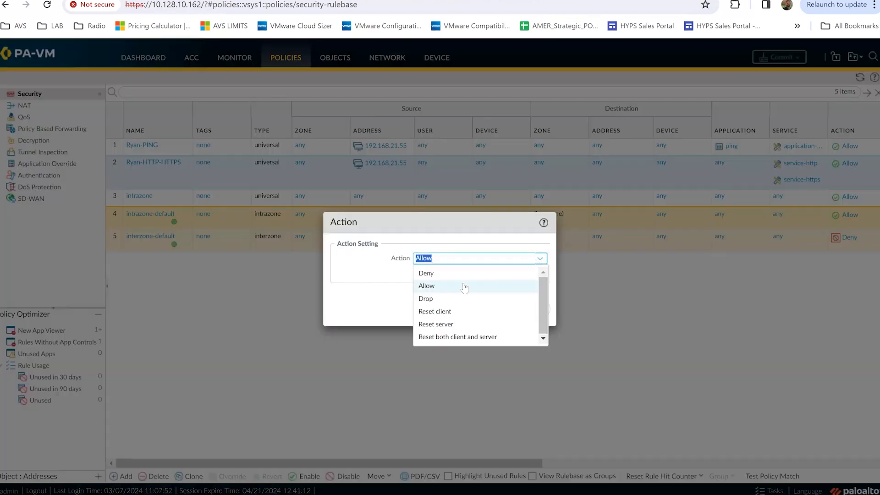
left_click(431, 273)
left_click(478, 310)
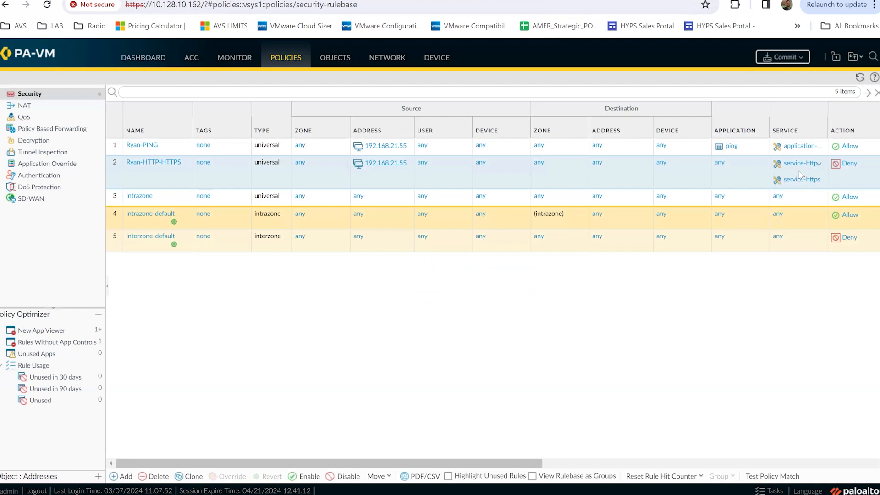
left_click(779, 58)
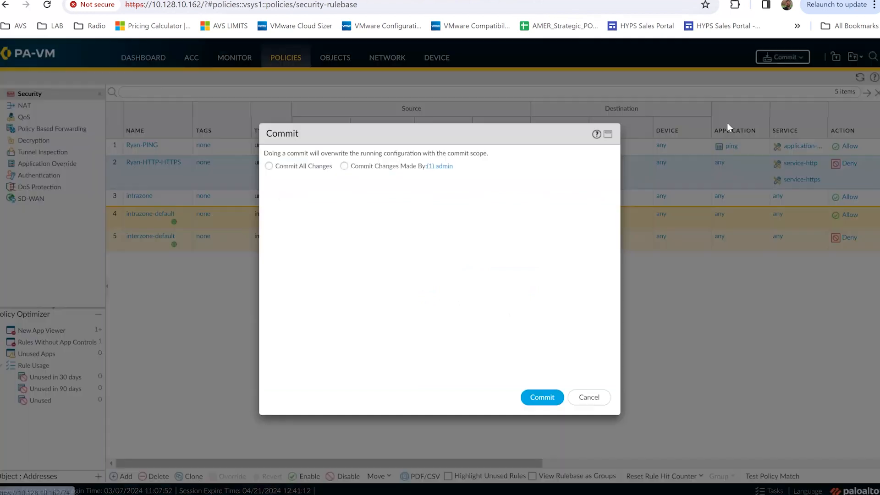
left_click(542, 397)
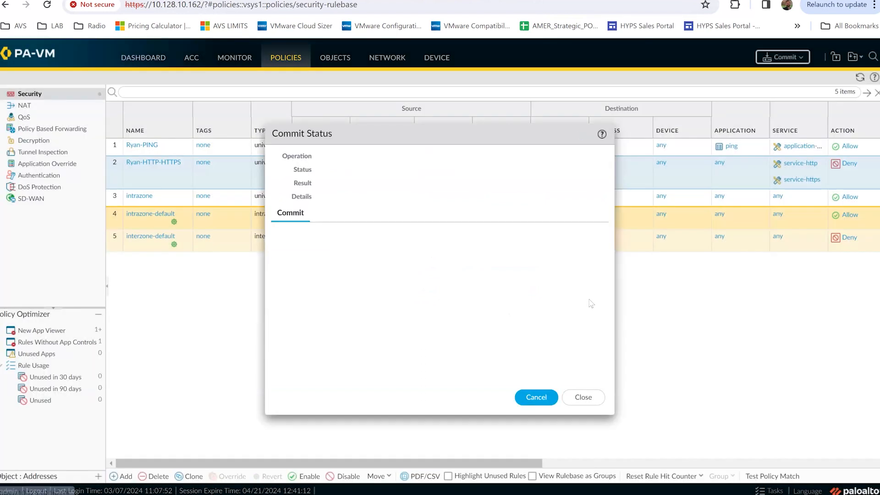
left_click(585, 398)
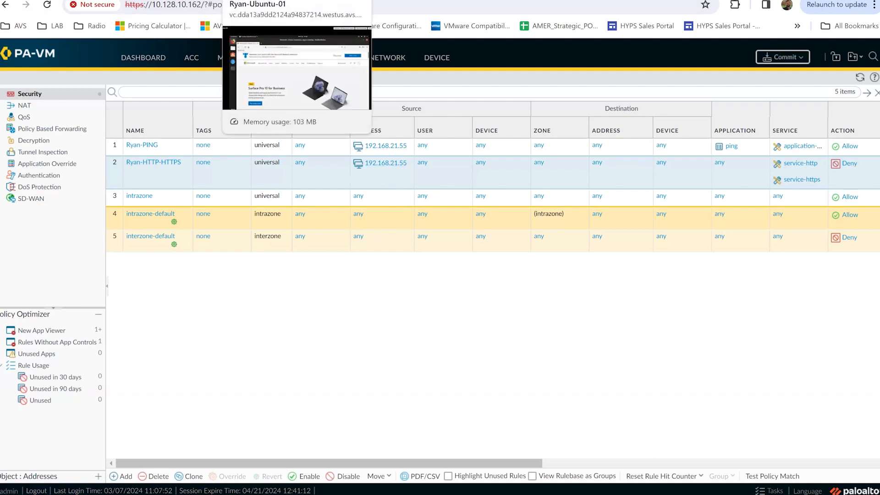
Retry microsoft in a relaunched VM Firefox window, which stalls, then return to PA-VM
left_click(263, 0)
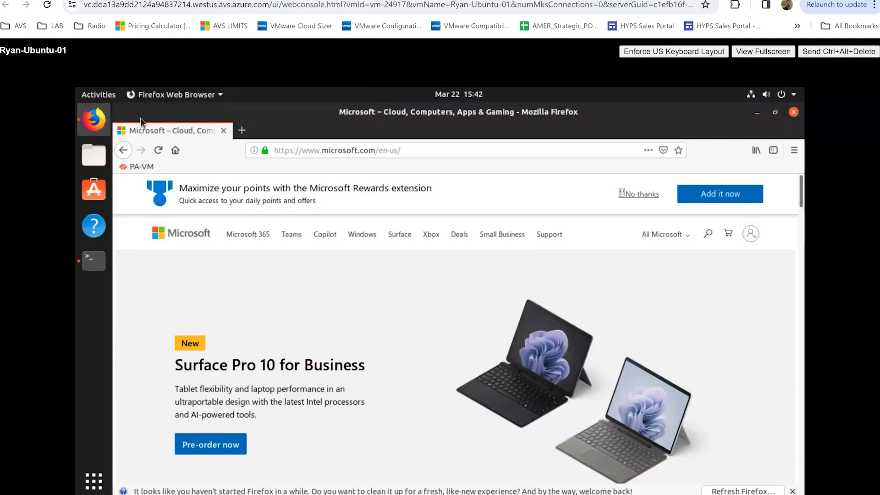
left_click(84, 123)
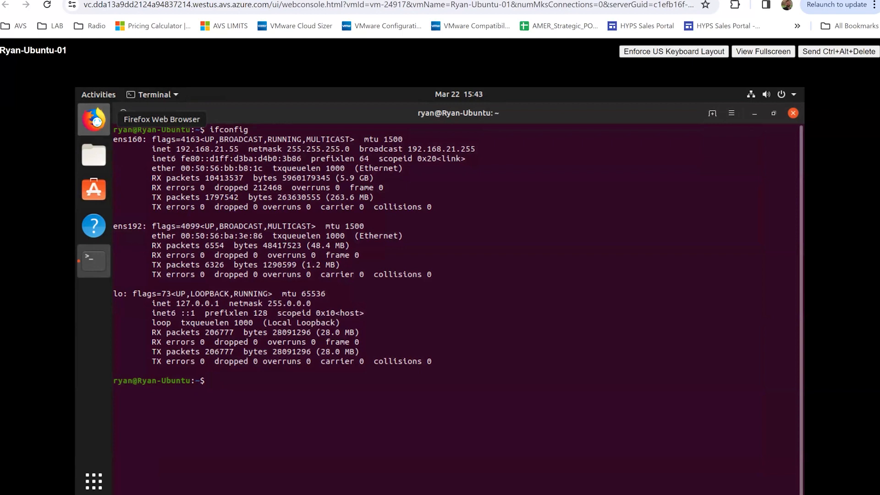
left_click(94, 120)
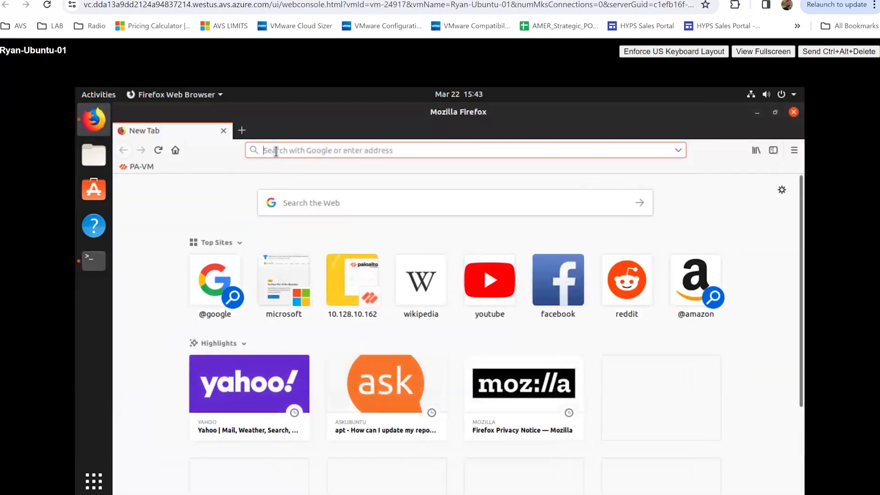
type("microsoft")
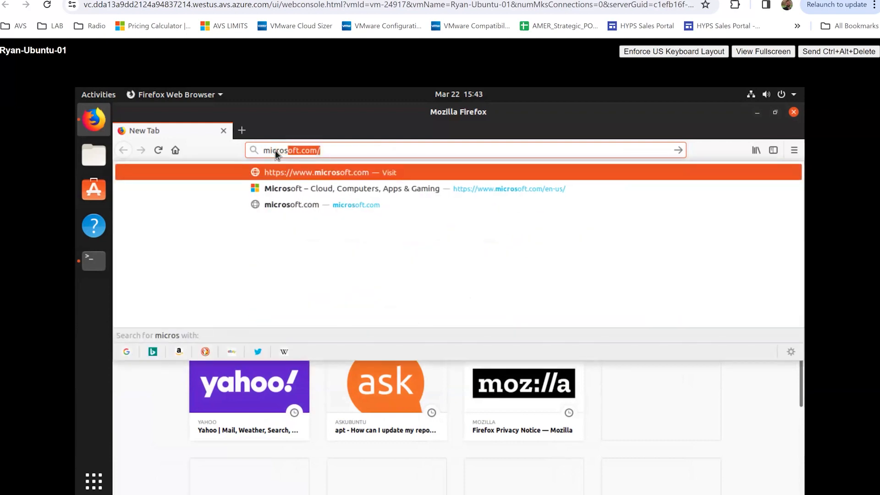
key("Return")
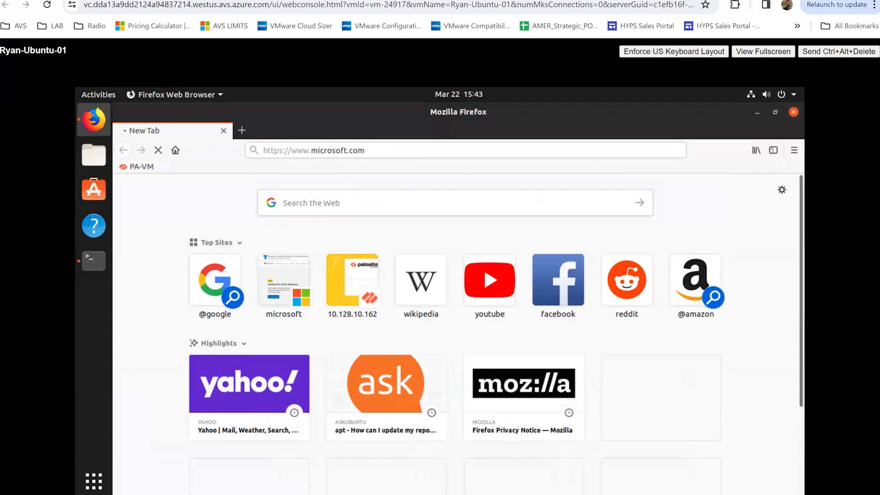
left_click(555, 1)
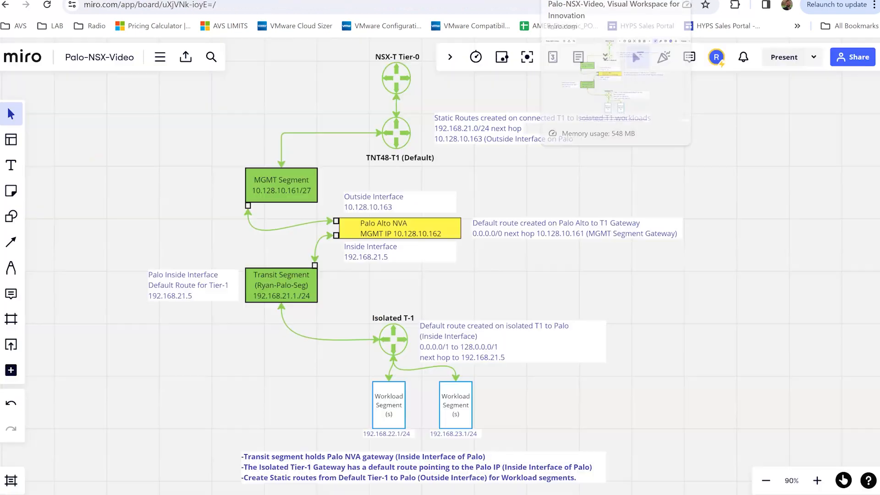
left_click(458, 0)
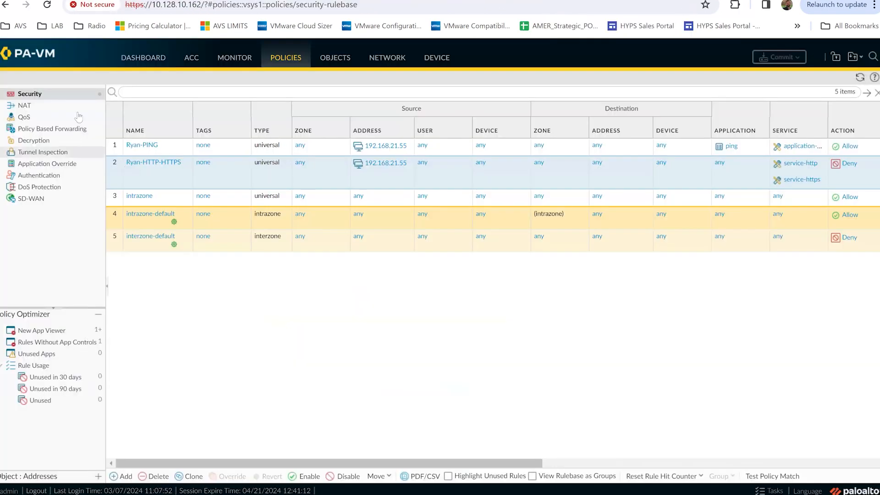
Review Traffic logs showing 192.168.21.55's port 80 and 443 sessions denied by Ryan-HTTP-HTTPS
left_click(247, 64)
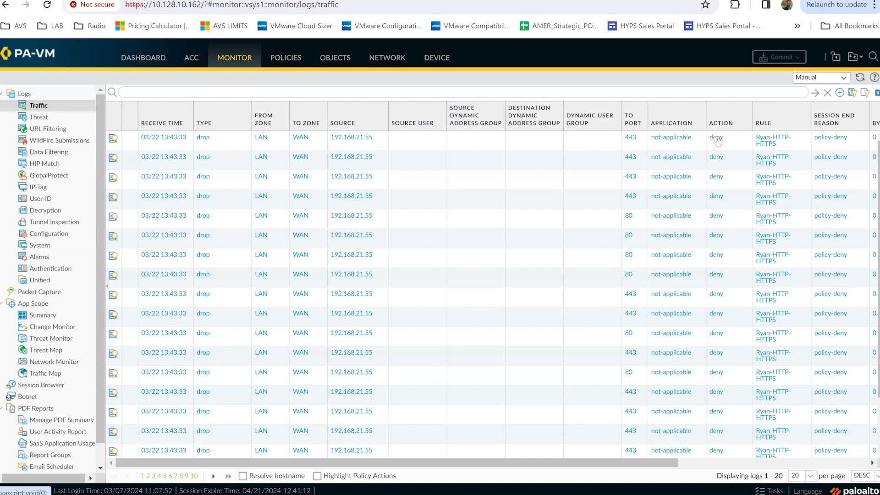
left_click(286, 59)
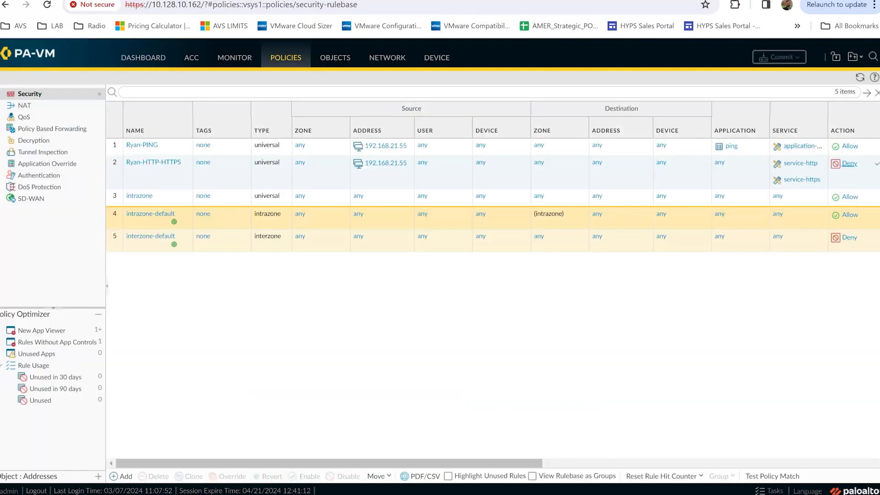
Switch the Ryan-HTTP-HTTPS rule's action back to Allow and commit the firewall configuration
left_click(849, 164)
left_click(540, 259)
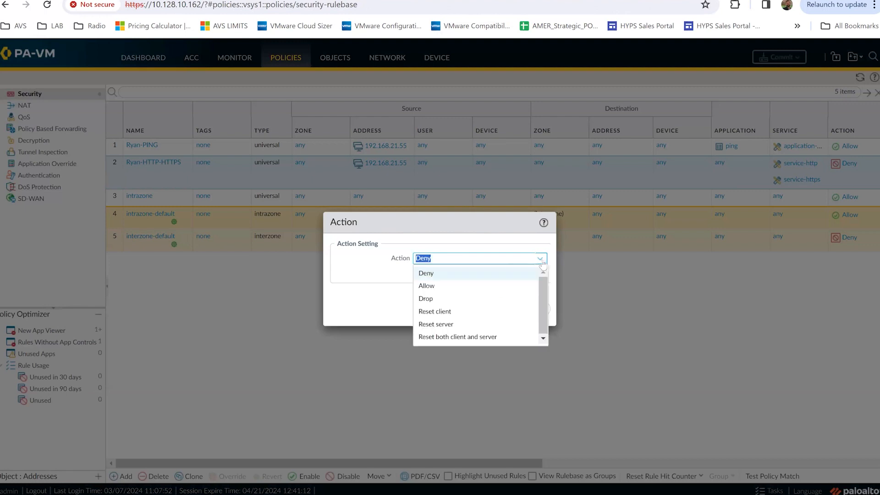
left_click(447, 286)
left_click(473, 309)
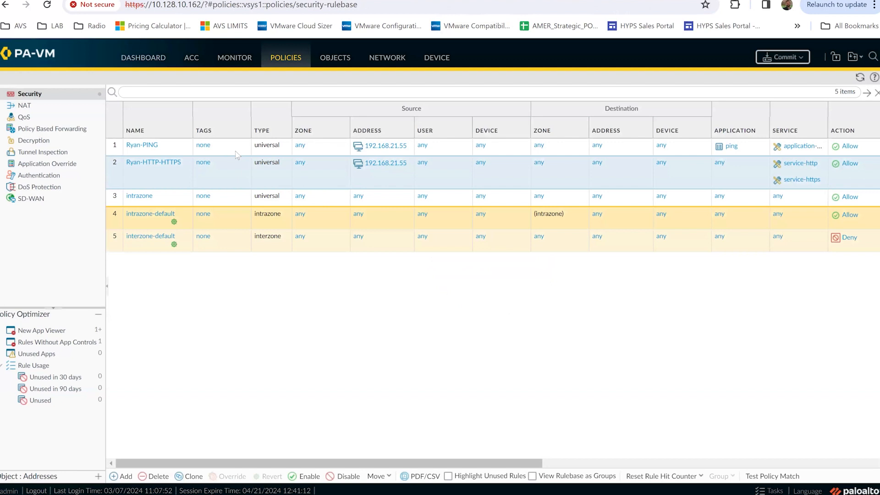
left_click(776, 58)
left_click(540, 398)
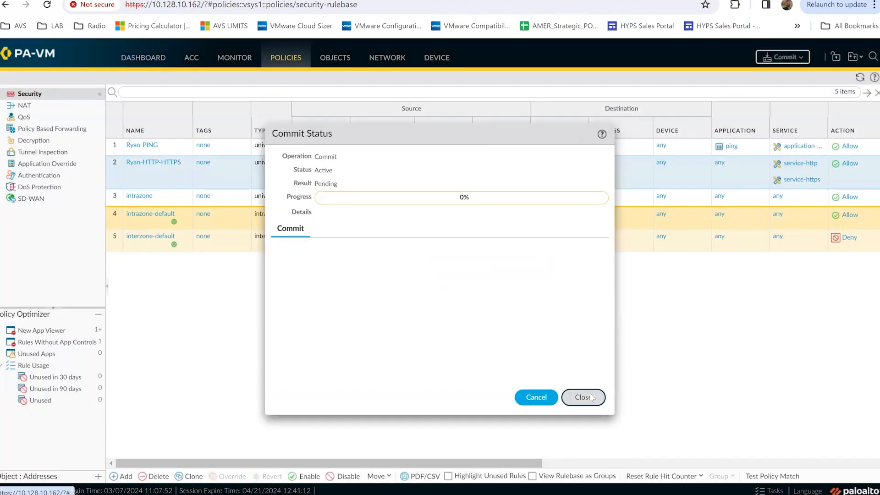
left_click(591, 398)
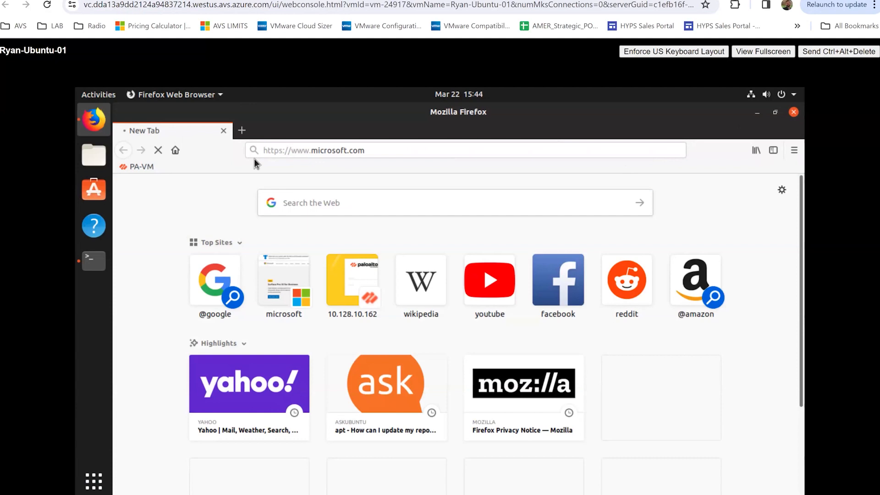
Reload microsoft.com in a fresh VM Firefox window, then view PA-VM's allowed port 443 traffic logs
left_click(793, 113)
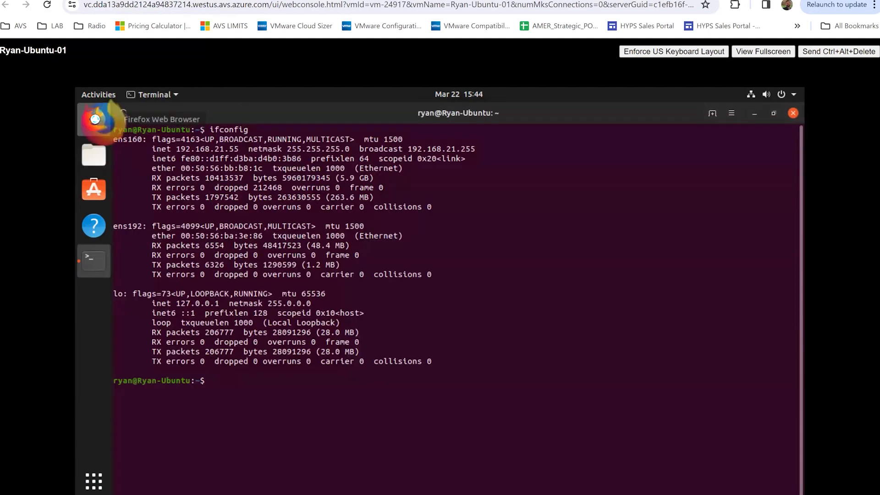
left_click(100, 123)
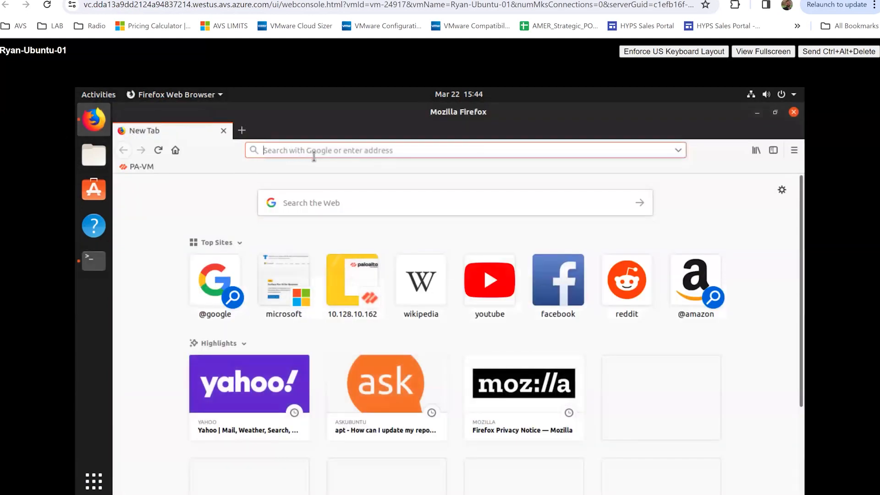
type("microsoft.com/")
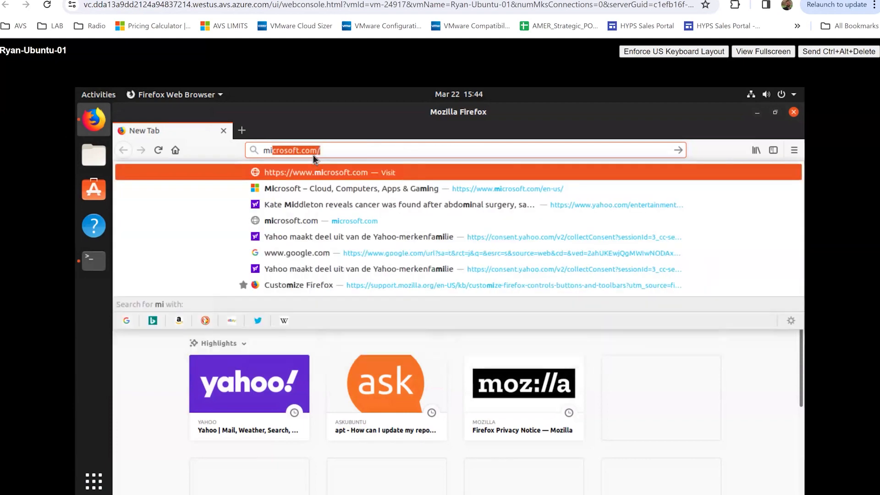
key("Return")
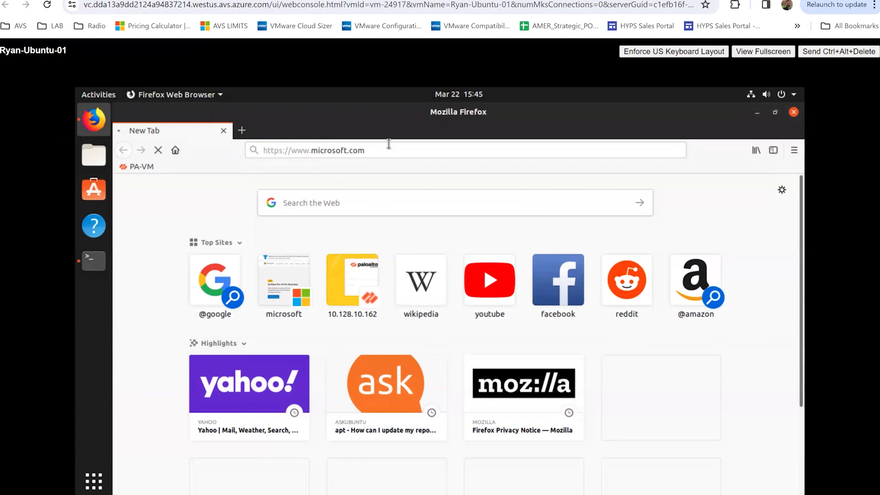
left_click(389, 150)
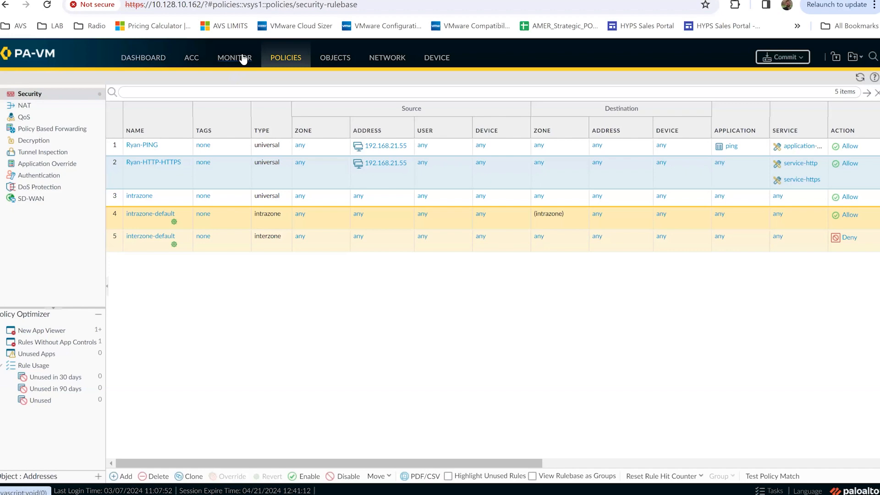
left_click(242, 59)
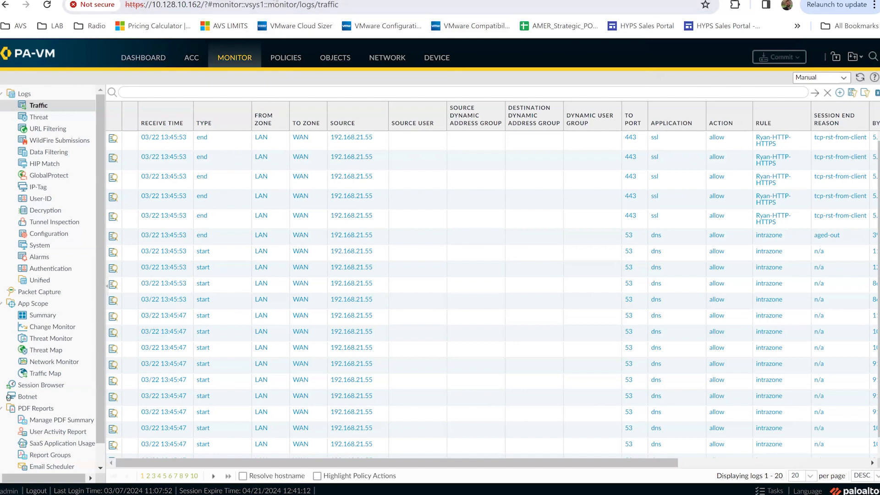
Look over the Miro network diagram, then move to the Ryan-Ubuntu-10 console's lock screen
left_click(578, 0)
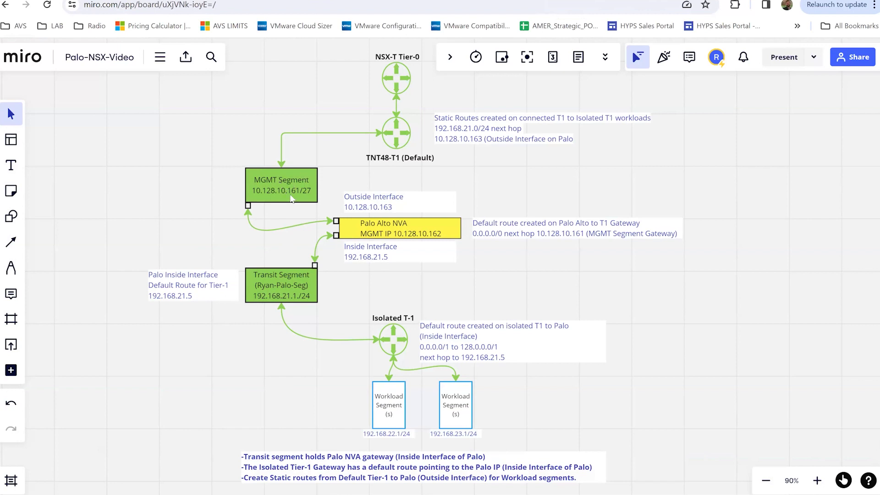
key("ctrl+Tab")
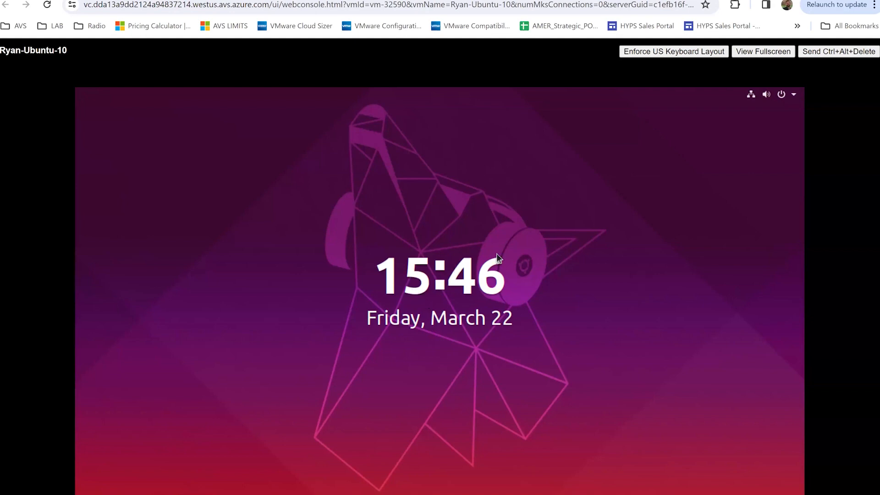
Unlock Ubuntu-10 with the account password and run ifconfig to list its addresses
left_click(479, 253)
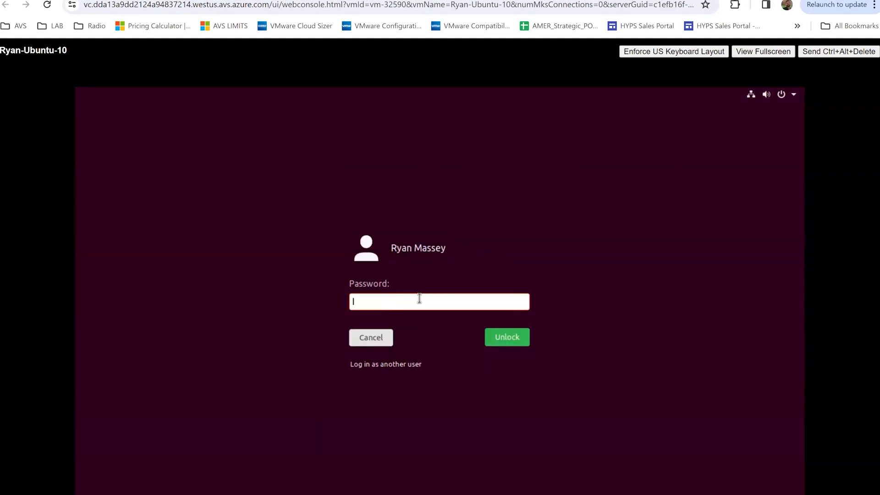
type("********")
key("Return")
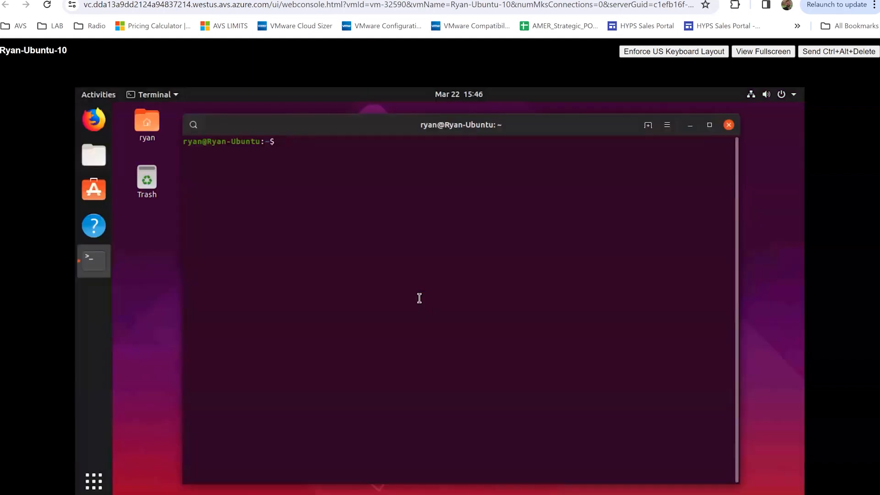
type("ifconfig")
key("Return")
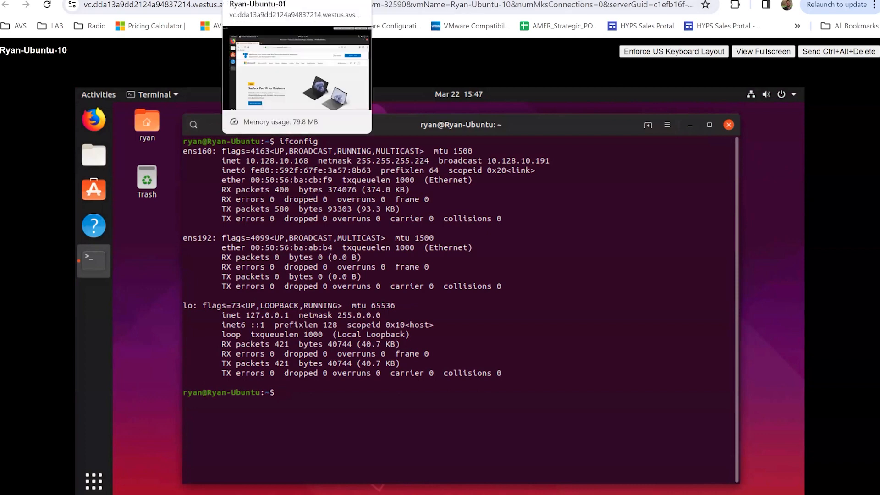
From Ubuntu-01's terminal, ping Ubuntu-10 at 10.128.10.168 and stop it to view statistics
left_click(269, 3)
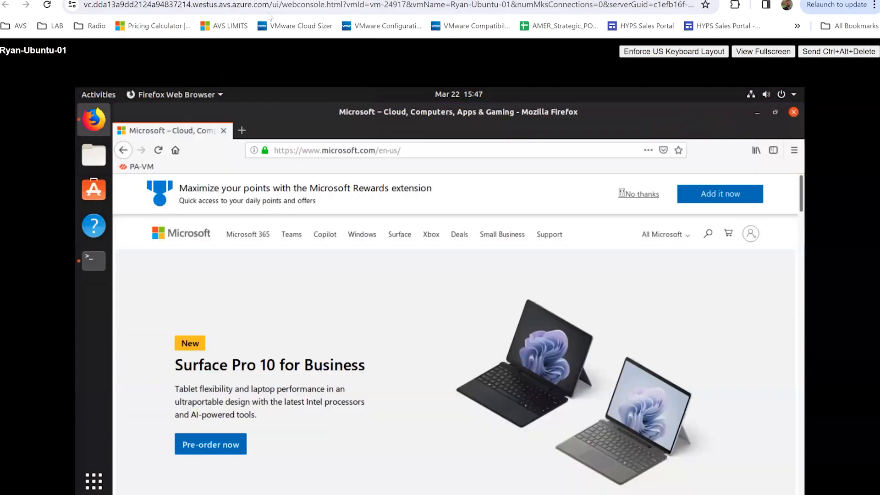
left_click(95, 260)
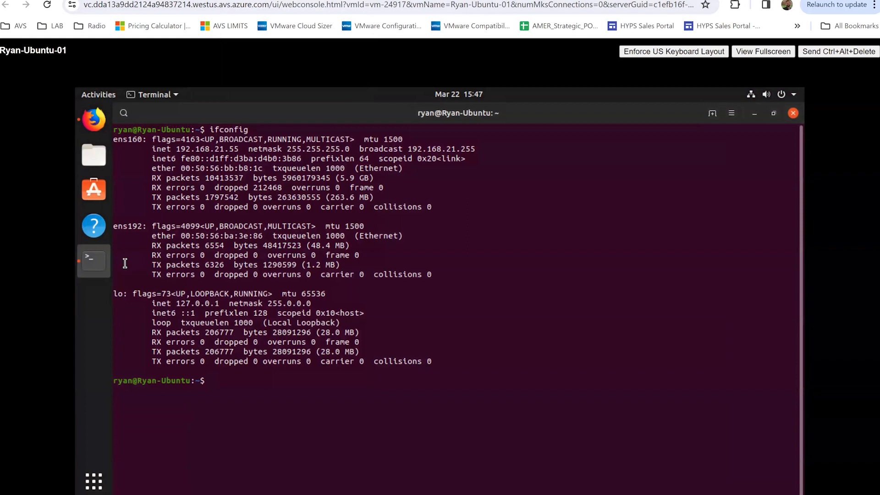
type("ping 10.128.10.168")
key("Up")
key("Down")
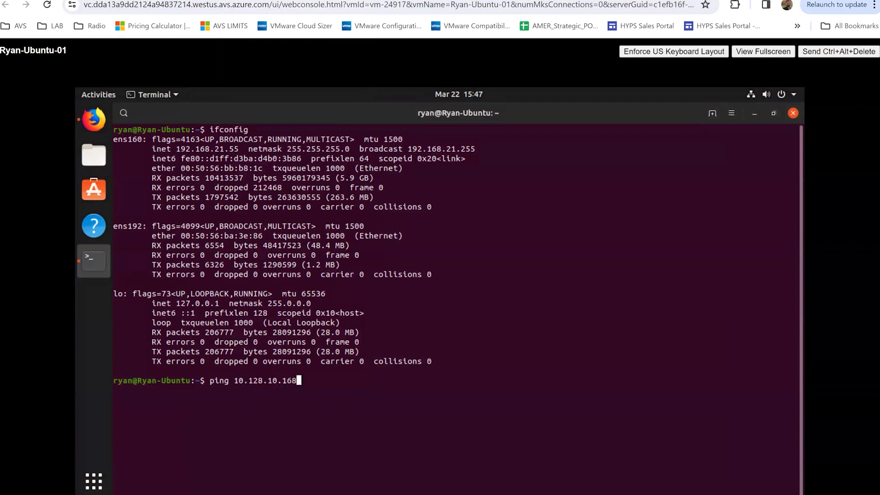
key("Return")
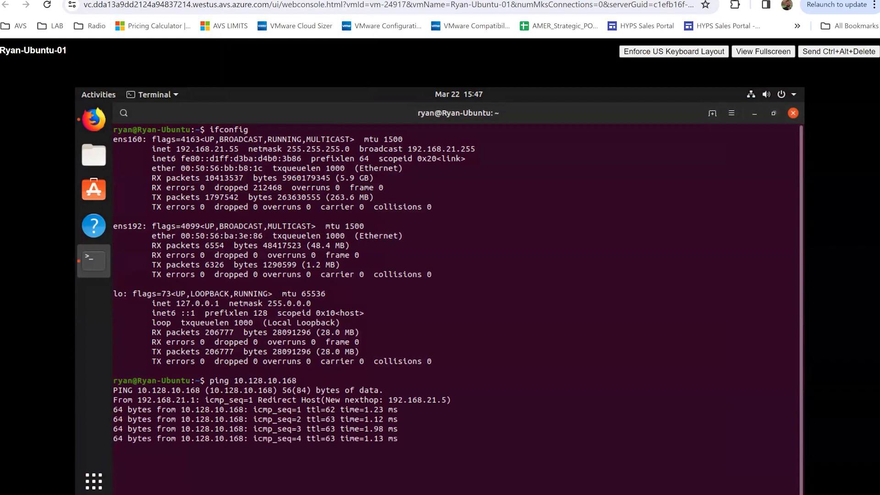
key("ctrl+c")
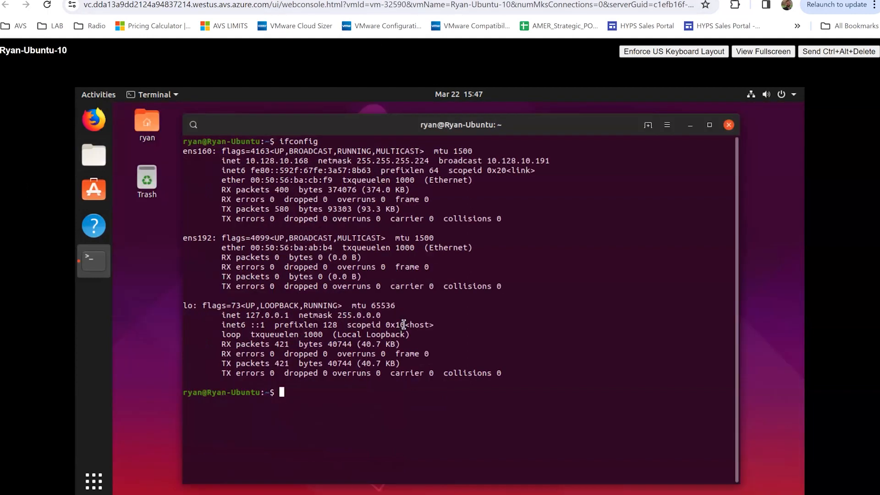
Ping 192.168.21.55 from command history and stop it, confirming 0% packet loss
key("Up")
key("Up")
key("Down")
key("Up")
key("Up")
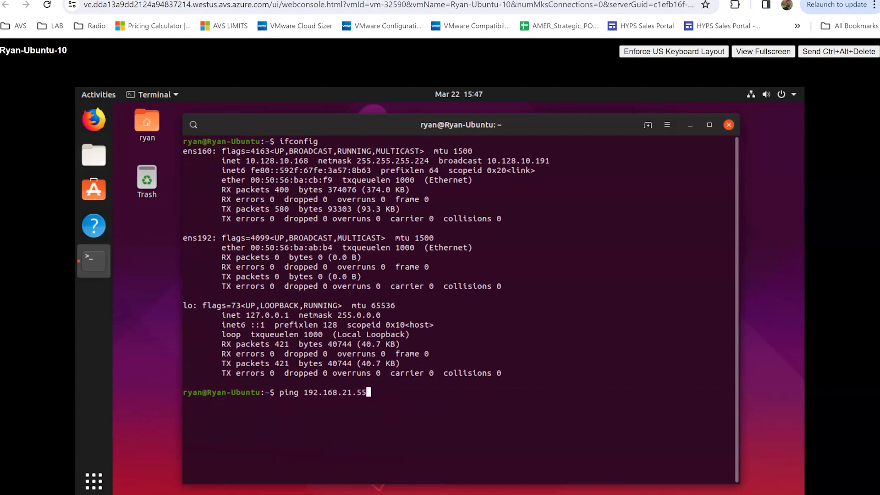
key("Return")
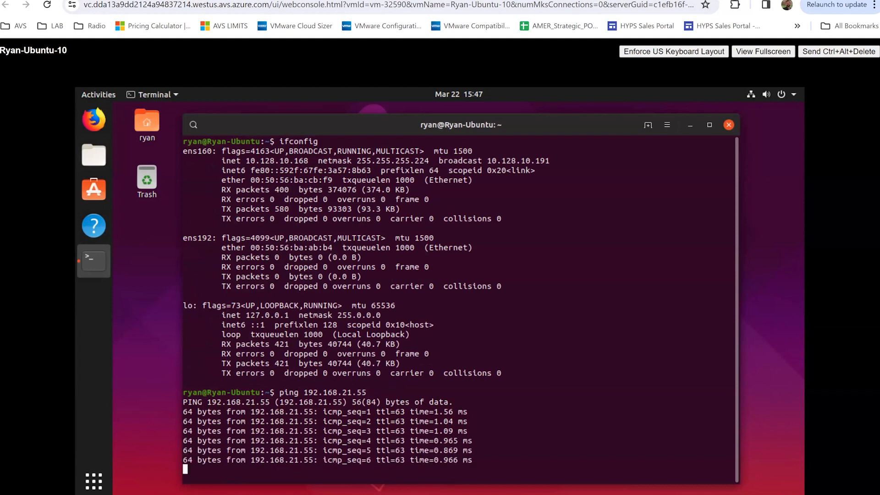
key("ctrl+c")
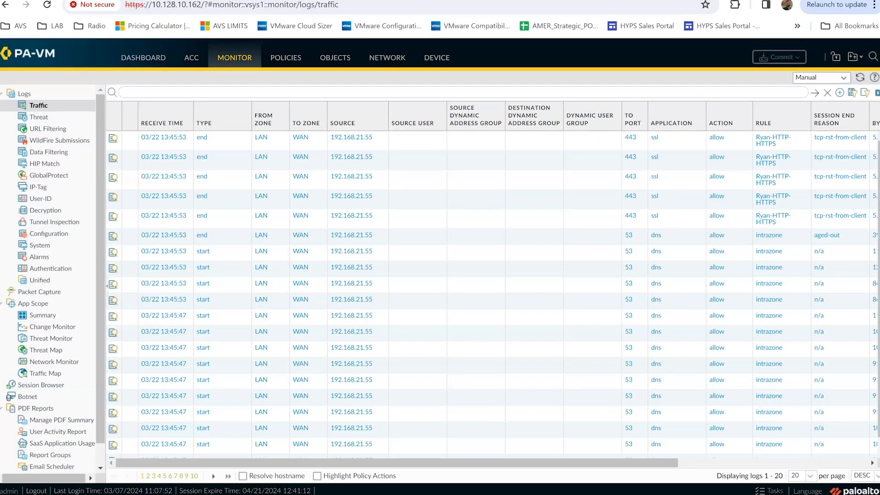
Refresh the traffic logs, then change the Ryan-PING security rule's action from Allow to Deny
left_click(859, 77)
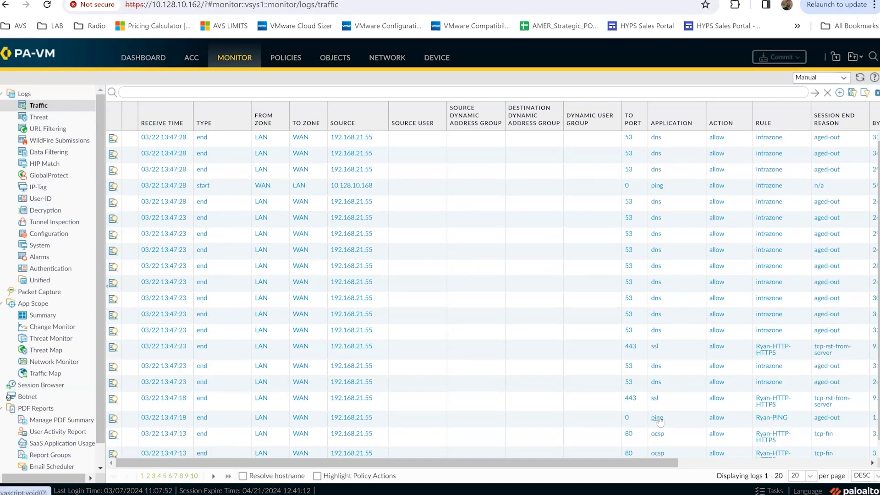
scroll(678, 422, "down", 1)
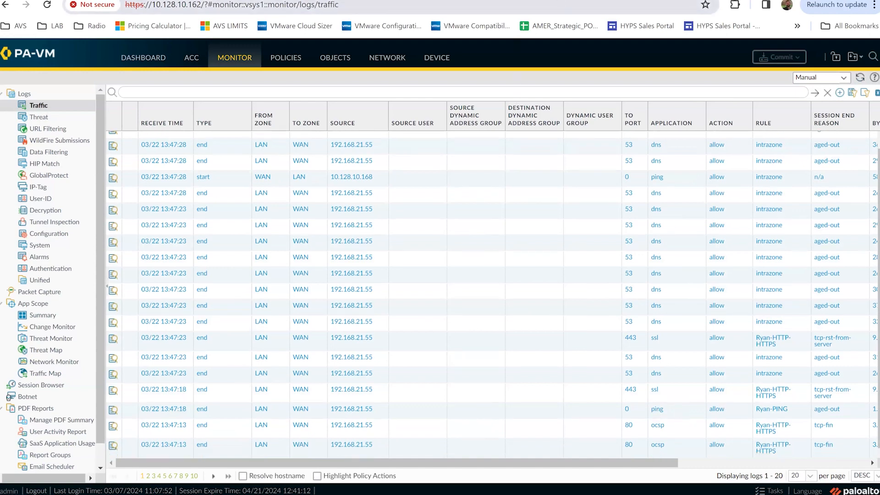
left_click(285, 63)
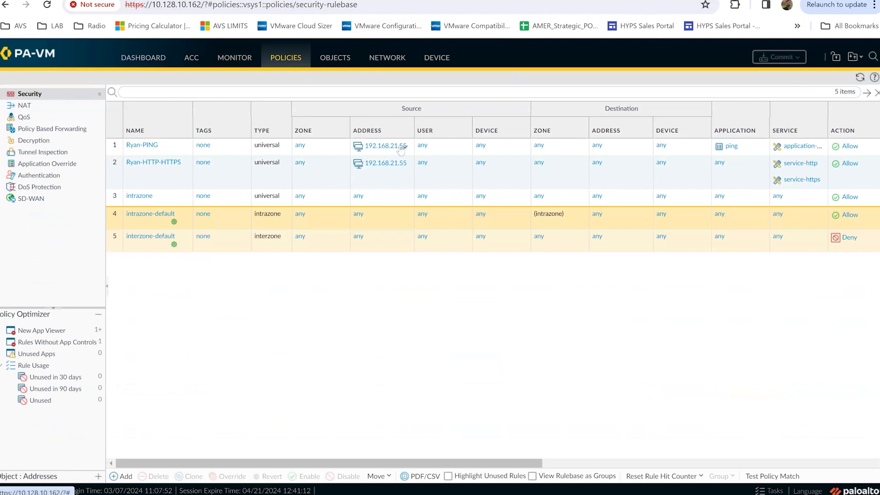
left_click(850, 146)
left_click(540, 258)
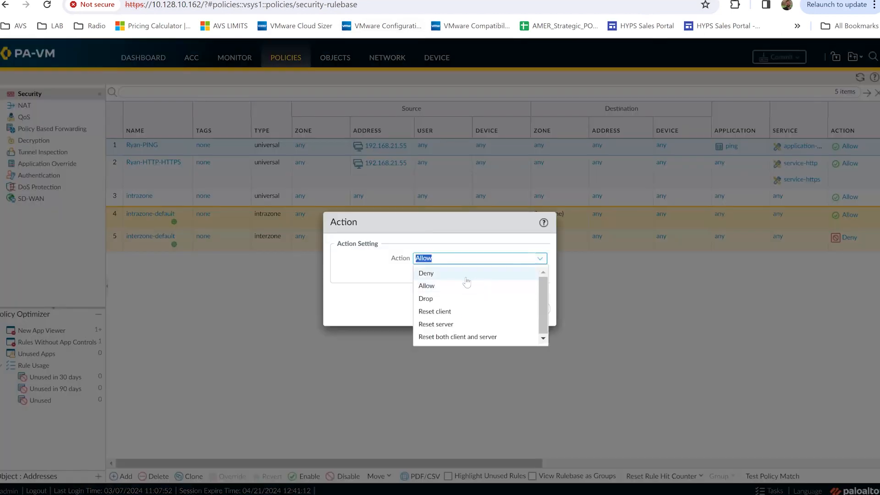
left_click(466, 275)
left_click(483, 306)
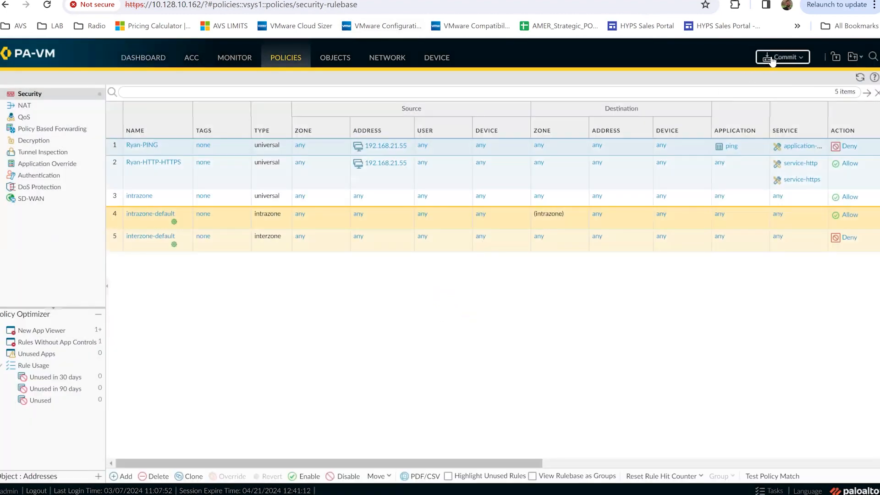
Commit the Ryan-PING rule change to the PA-VM firewall
left_click(772, 60)
left_click(541, 398)
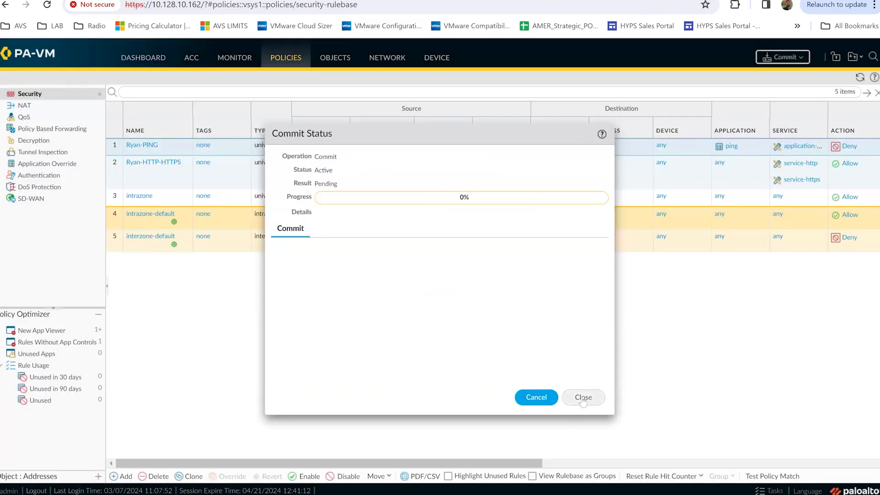
left_click(583, 398)
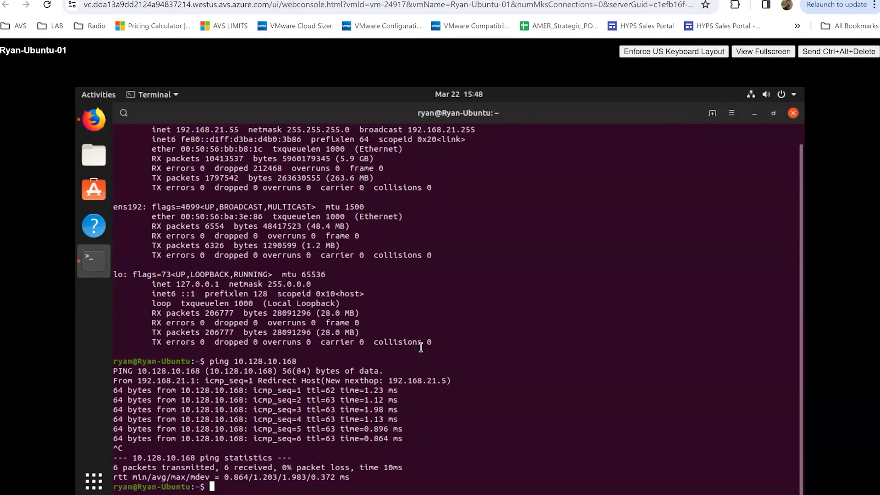
Rerun the ping to 10.128.10.168 twice to test the Deny rule, then reopen the PA-VM traffic logs
key("Up")
key("Return")
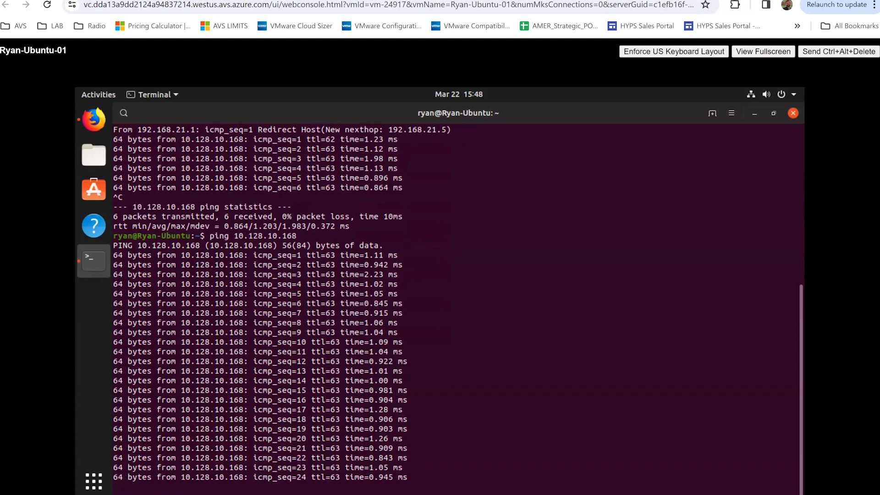
key("ctrl+c")
key("Up")
key("Return")
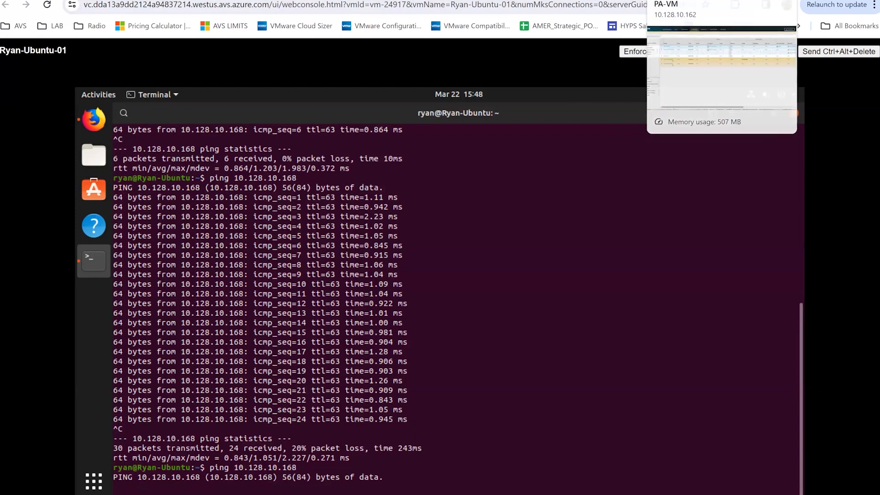
left_click(683, 0)
left_click(249, 63)
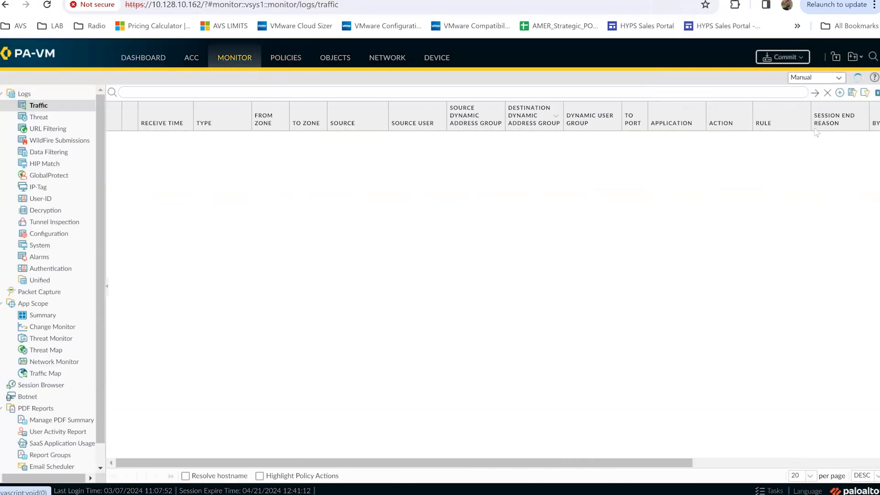